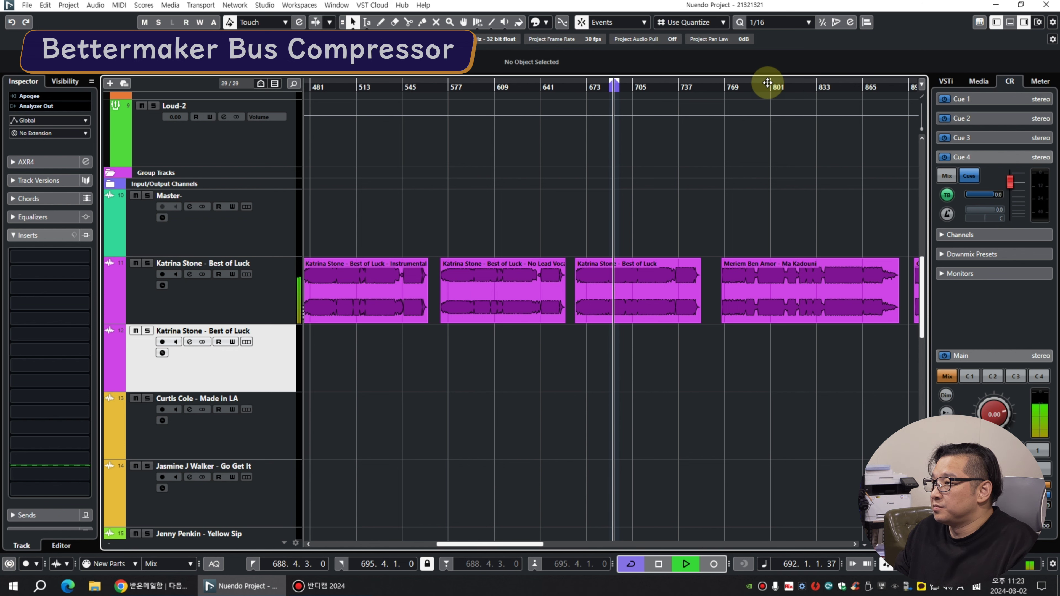
Audition later songs along the Katrina Stone track's timeline, ending with the raz - Kirari Kirameku clip selected and played.
key("space")
left_click(767, 83)
key("g")
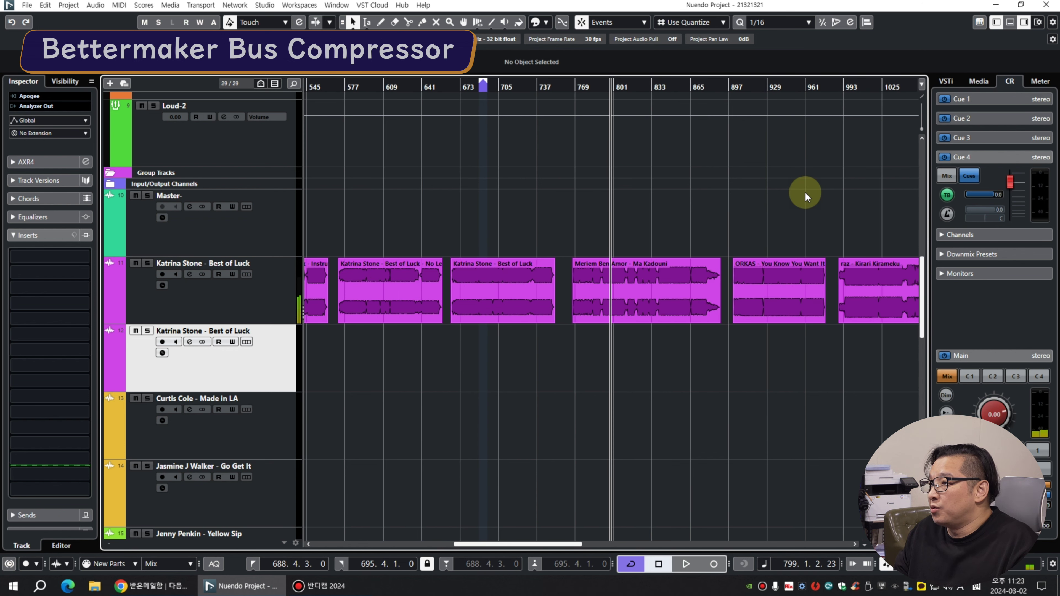
key("space")
left_click(757, 85)
key("g")
left_click(719, 89)
key("g")
key("h")
key("h")
left_click_drag(665, 220, 622, 436)
scroll(553, 67, "down", 1)
scroll(553, 65, "down", 1)
key("g")
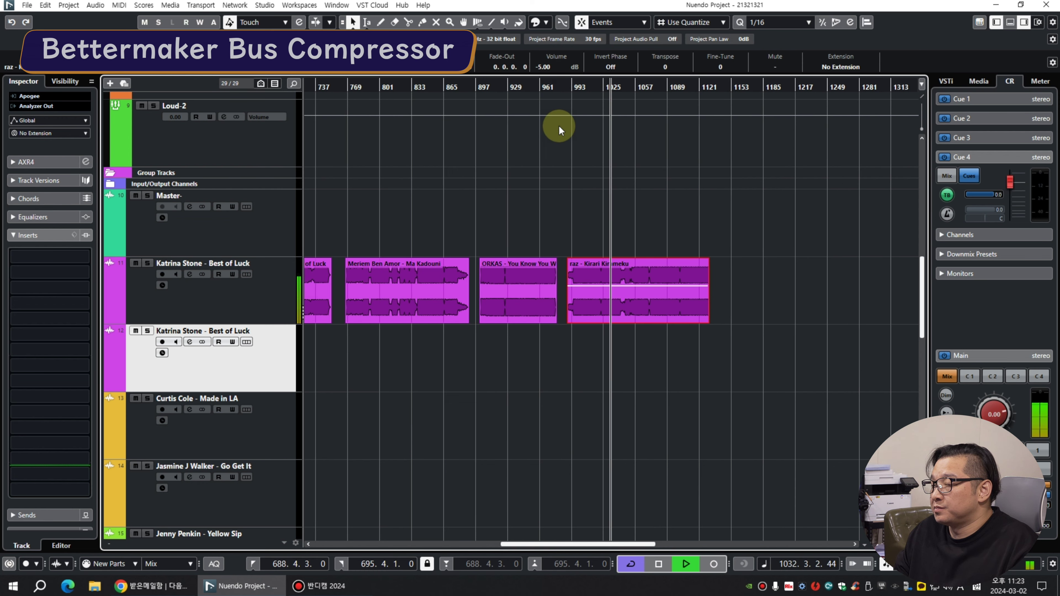
Return the playhead to the loop start at 688.4.3.0, with the Katrina Stone clips back in view.
key("g")
key("g")
key("g")
key("g")
key("h")
key("KP_1")
key("h")
key("h")
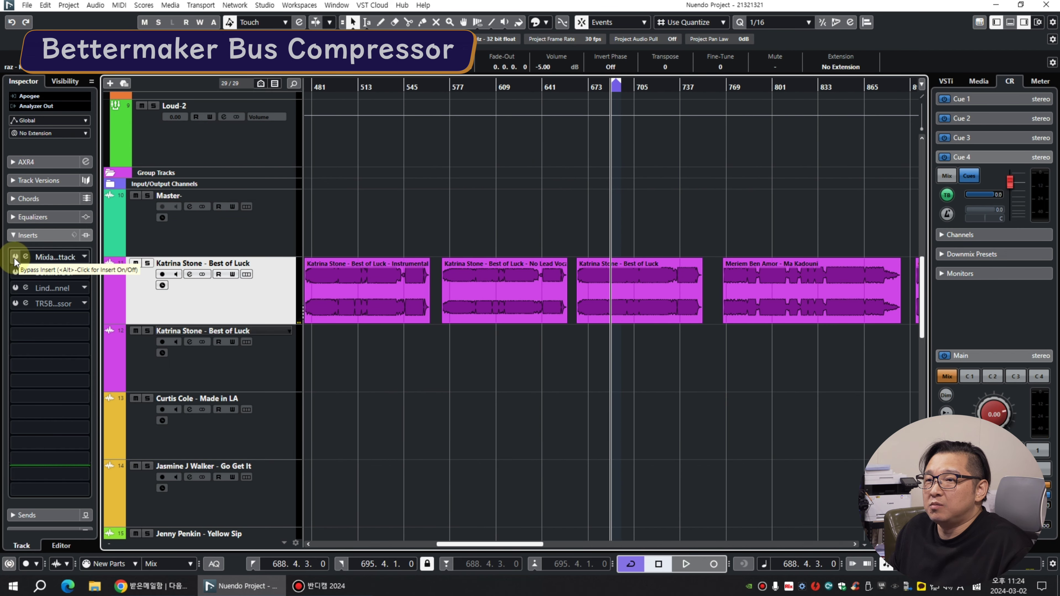
Open the Bettermaker Bus Compressor on the track's second insert and raise its threshold to the +5.0 dB maximum.
left_click(25, 272)
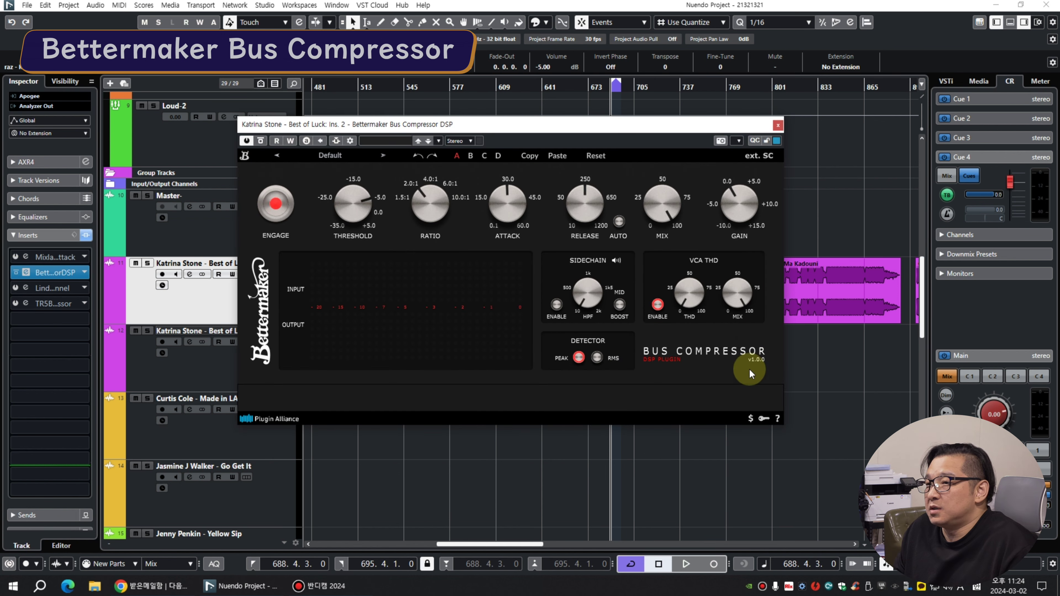
mouse_move(351, 220)
scroll(356, 202, "up", 5)
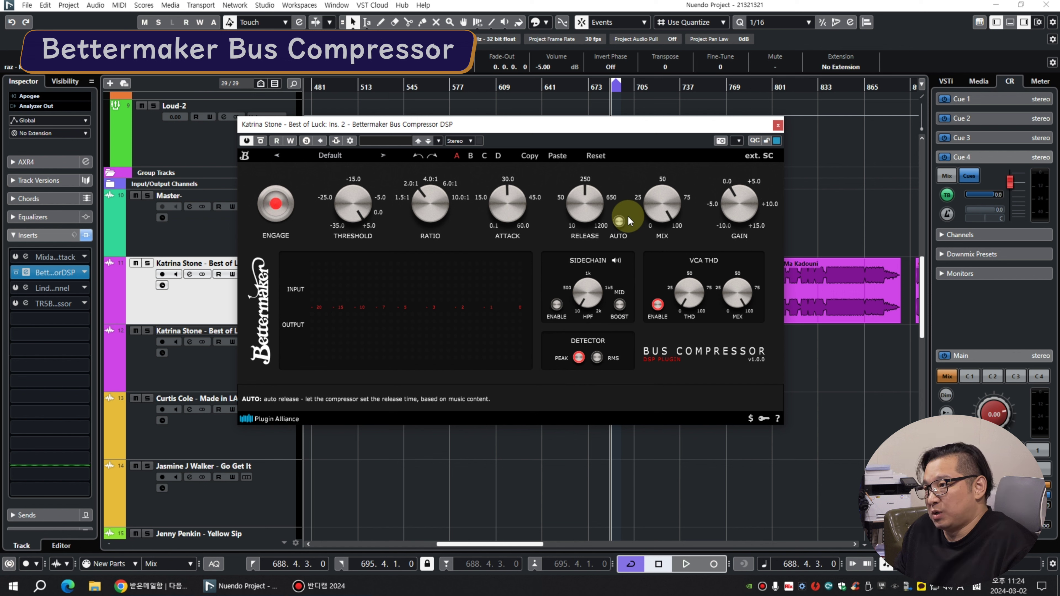
mouse_move(590, 211)
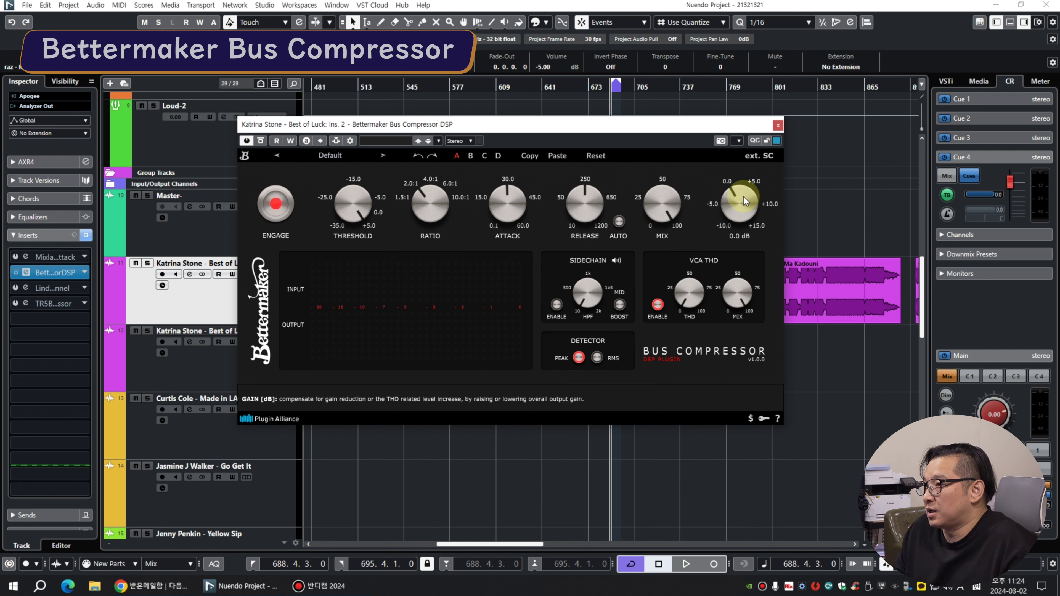
Shift the compressor window aside, play the loop, and lower the threshold and set the ratio to 1.5:1.
left_click(612, 122)
left_click_drag(611, 124, 430, 114)
key("space")
left_click_drag(166, 208, 173, 200)
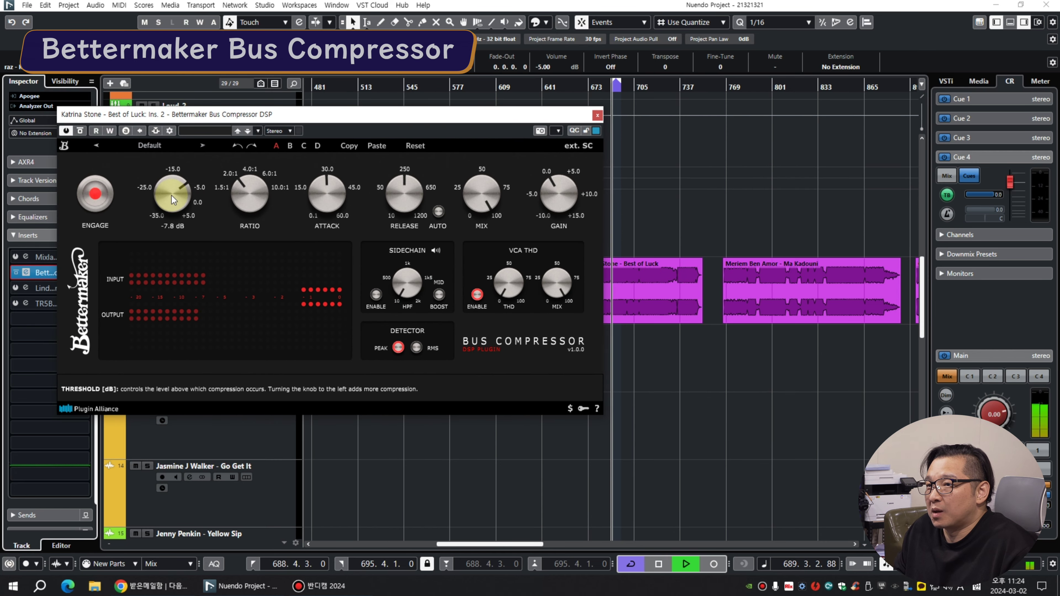
scroll(171, 195, "down", 3)
scroll(249, 190, "down", 1)
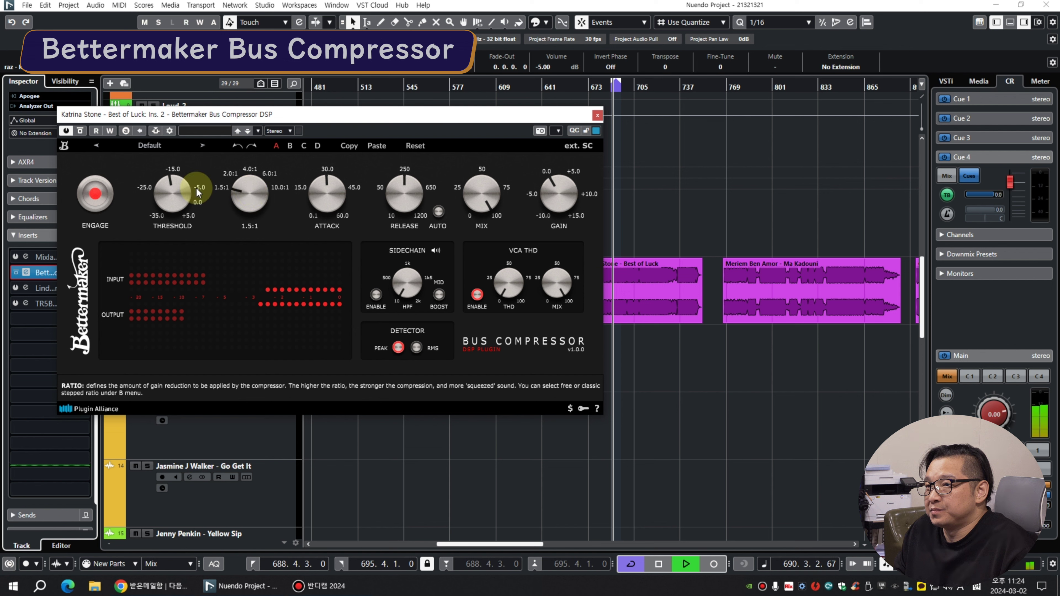
Set the compressor's attack to about 13 ms, lengthen its release, and set the threshold to about -13.4 dB.
scroll(316, 189, "down", 5)
scroll(321, 187, "up", 2)
scroll(403, 194, "up", 3)
scroll(404, 196, "down", 6)
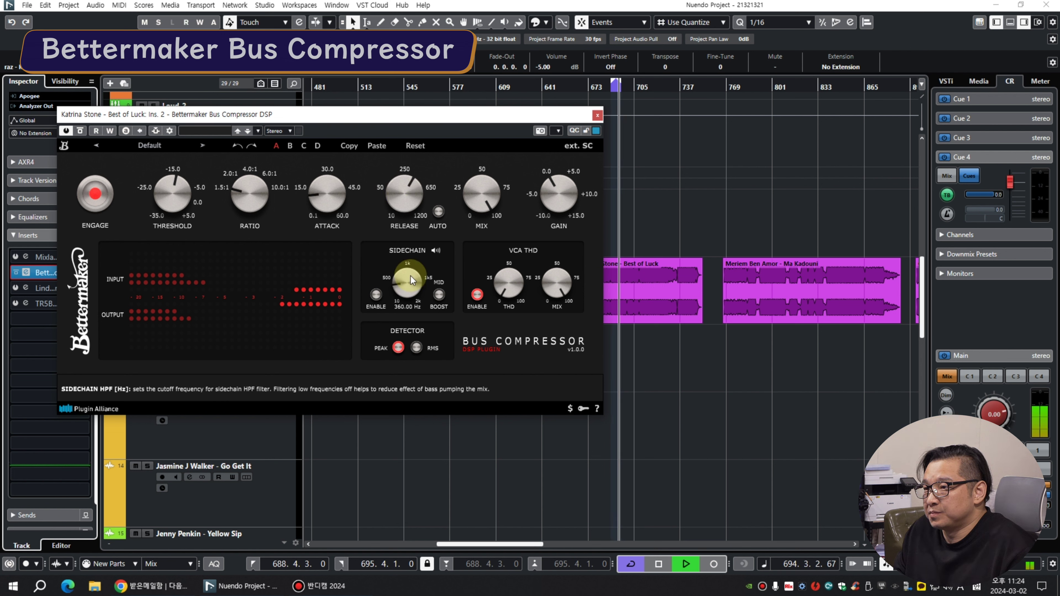
Enable the sidechain high-pass filter with a cutoff between 500 Hz and 1 kHz, and switch off VCA THD.
scroll(411, 276, "up", 5)
left_click(383, 298)
scroll(405, 283, "down", 3)
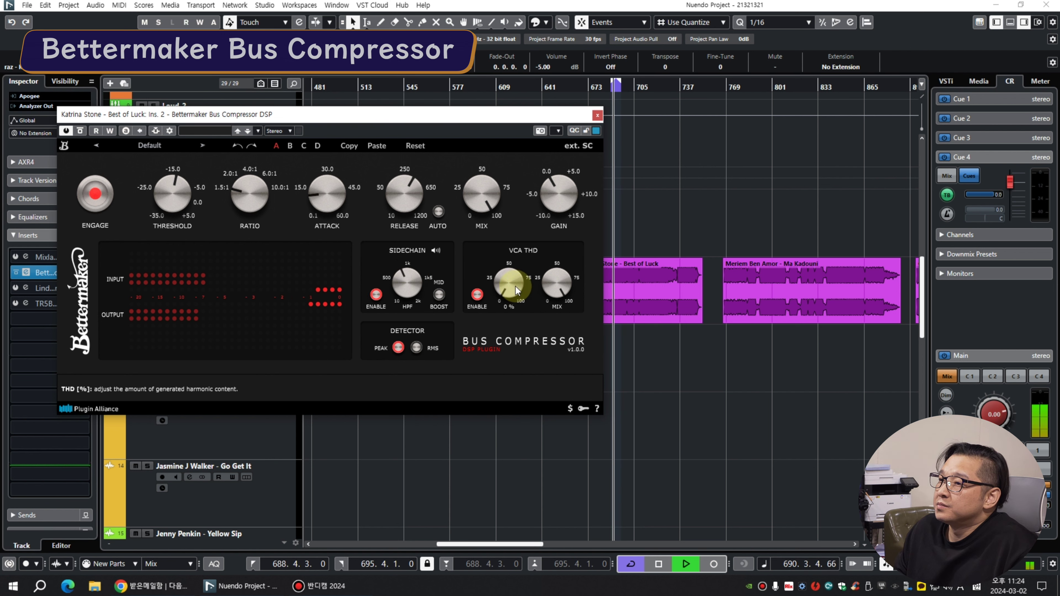
left_click(477, 294)
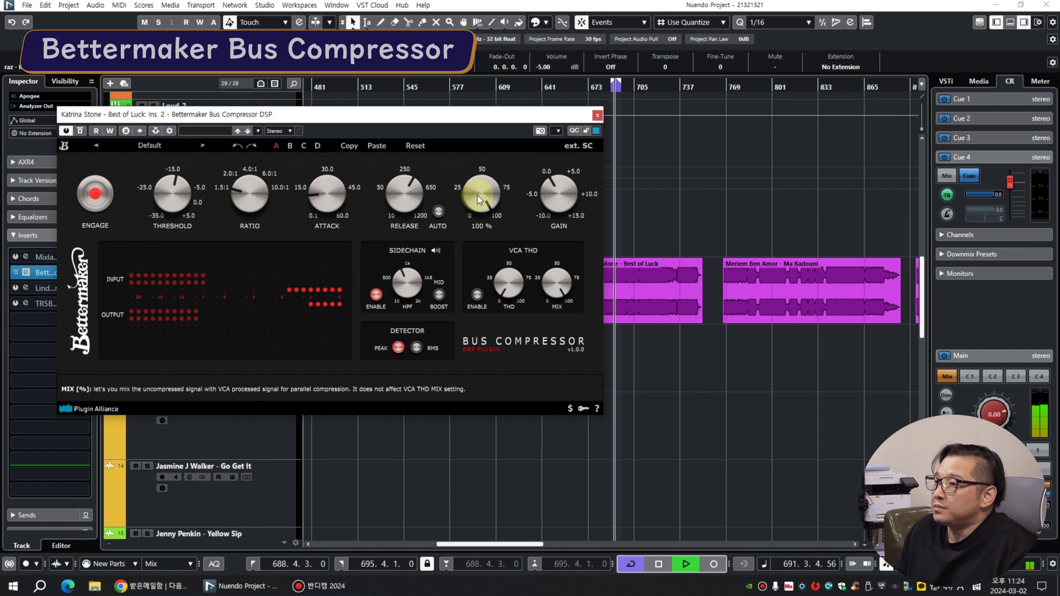
Compare dry and compressed sound by sweeping the mix to 0 % and back to 100 %, and by bypassing and re-engaging the compressor.
scroll(484, 194, "down", 10)
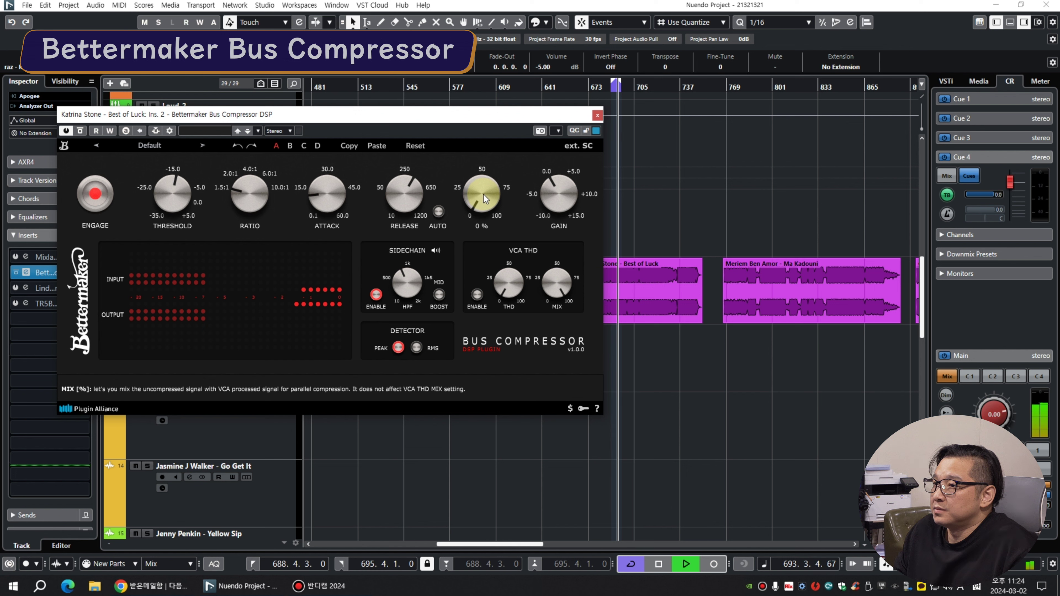
scroll(484, 193, "up", 10)
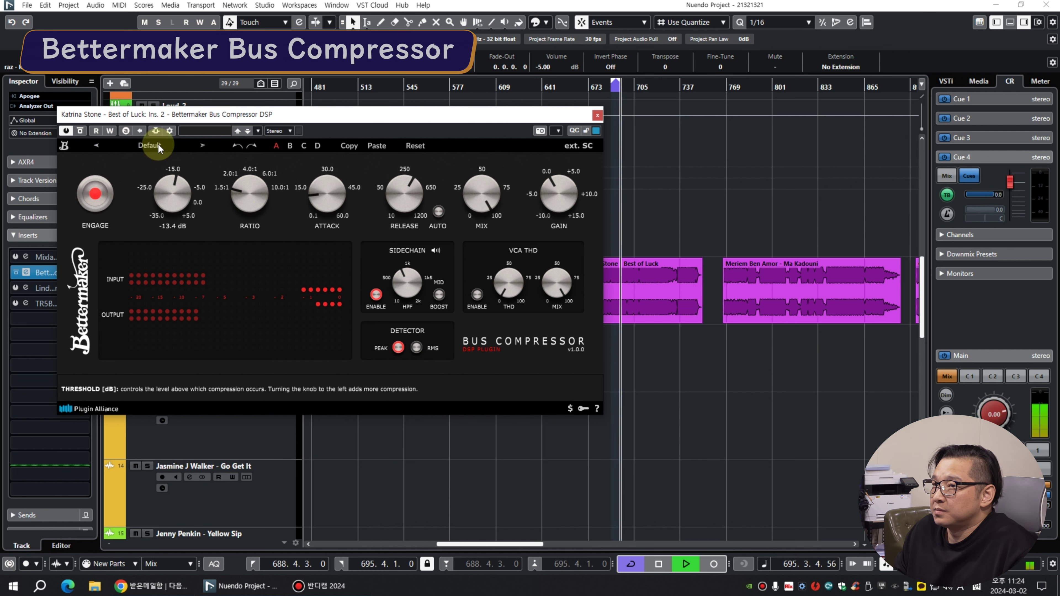
left_click(79, 131)
left_click(267, 116)
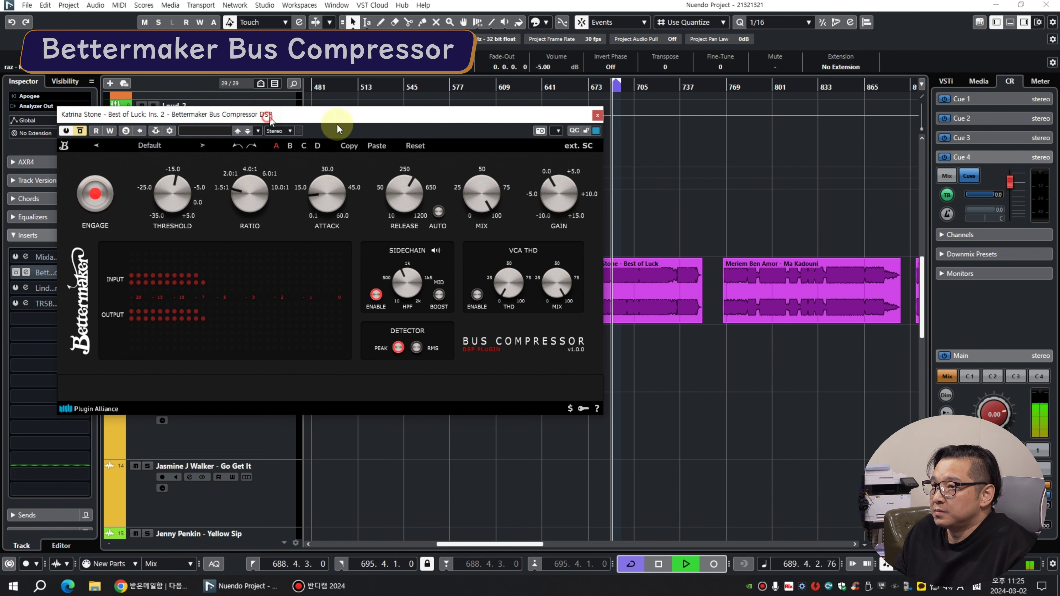
left_click_drag(337, 123, 353, 123)
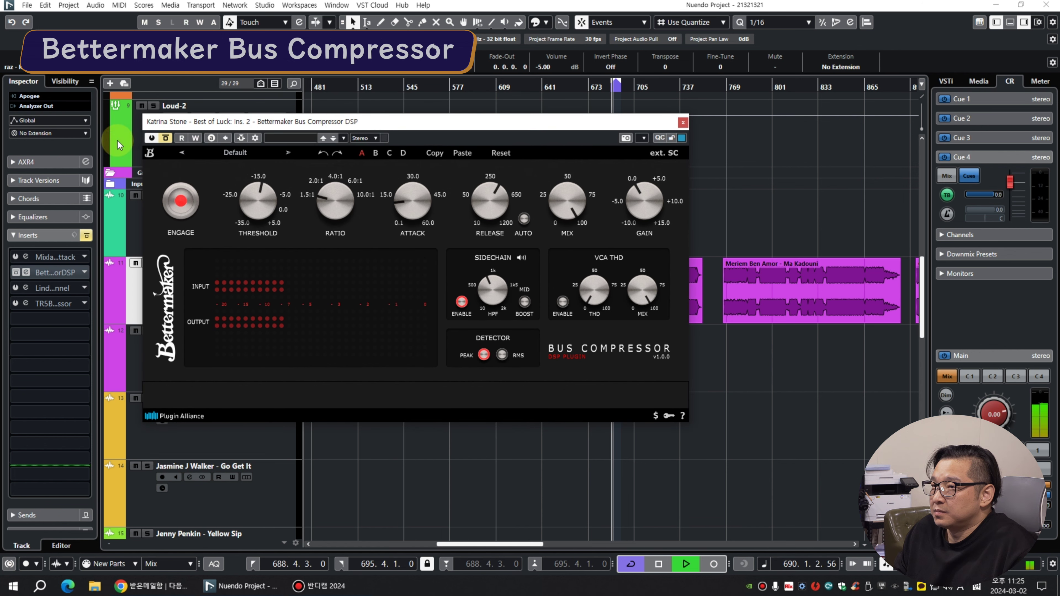
left_click(166, 138)
Raise the compressor's gain to +1.8 dB, lengthen the attack, and set release to 212 ms and threshold to -16.2 dB.
mouse_move(633, 206)
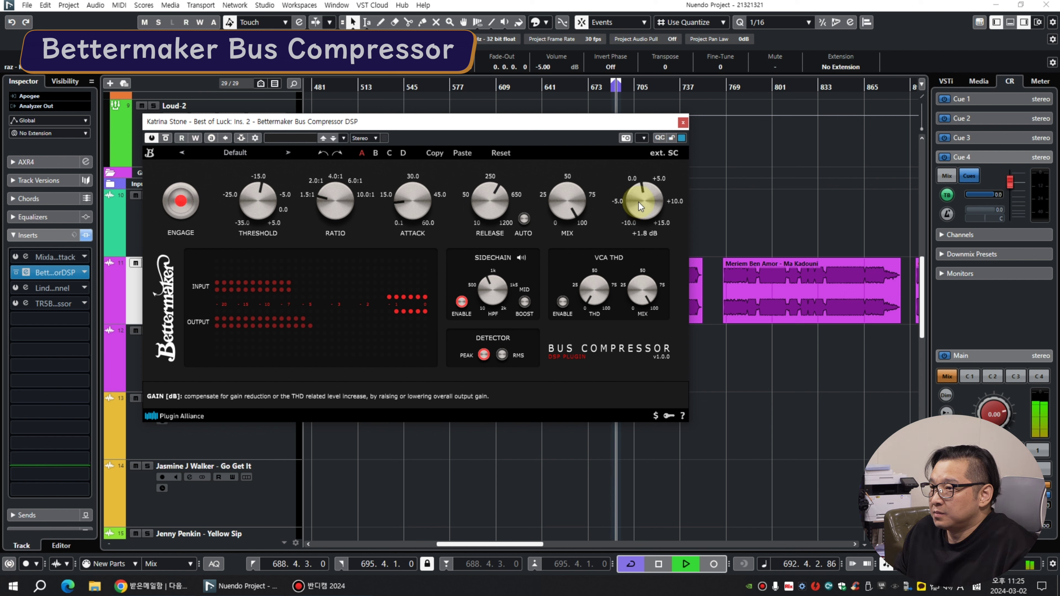
mouse_move(319, 200)
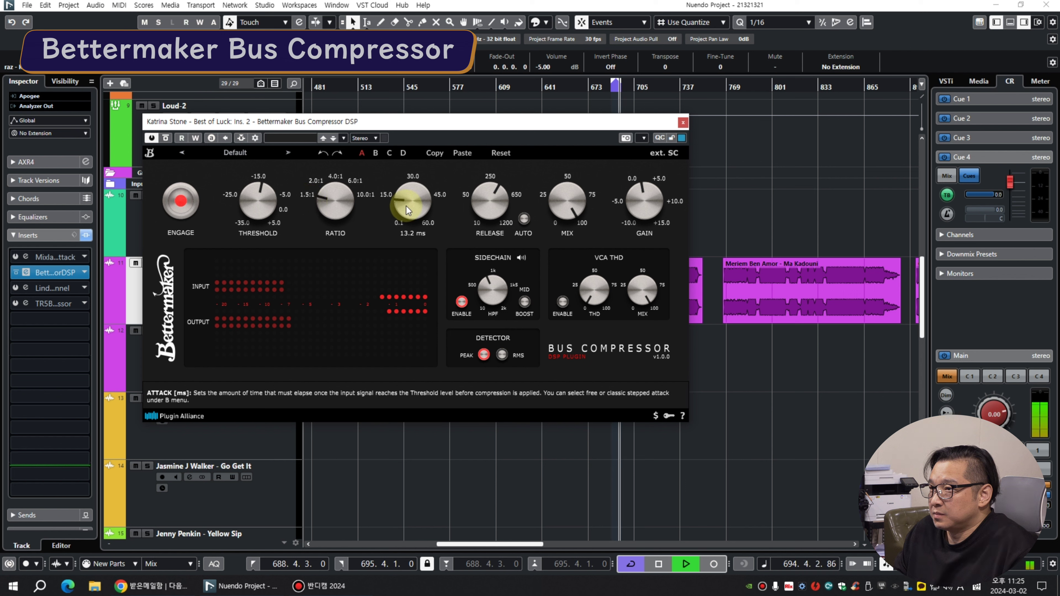
left_click_drag(405, 206, 463, 203)
scroll(475, 201, "down", 3)
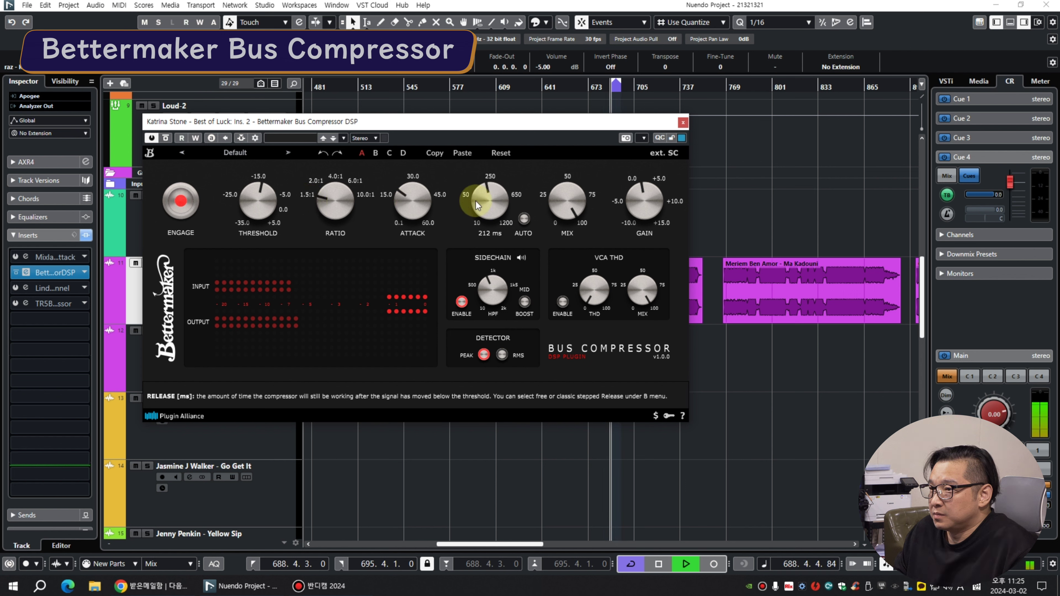
scroll(269, 202, "down", 1)
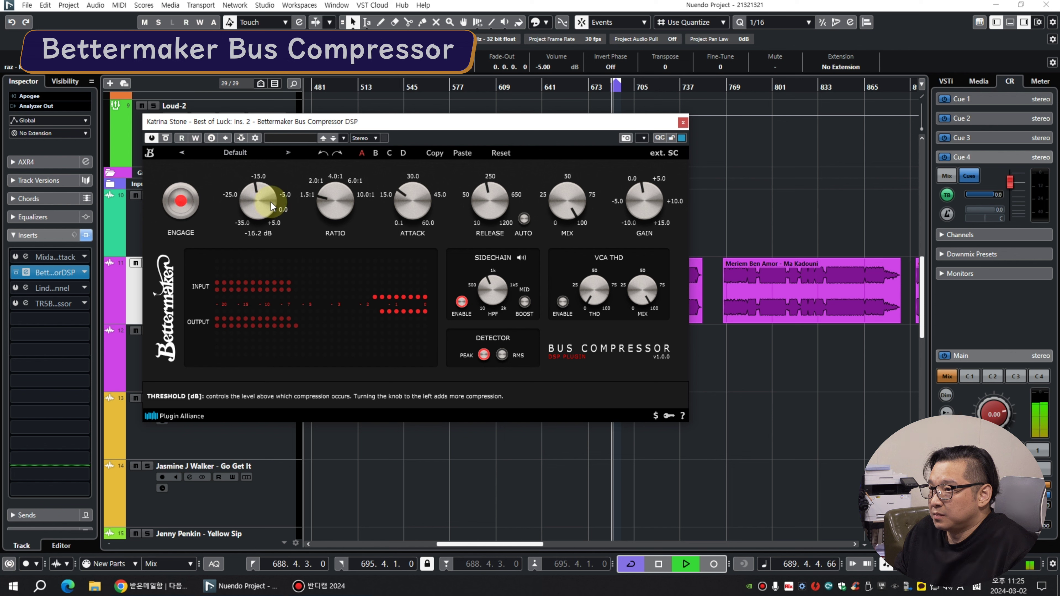
Set the compressor's gain to 2 dB and raise the sidechain high-pass cutoff to near 1 kHz.
left_click(653, 236)
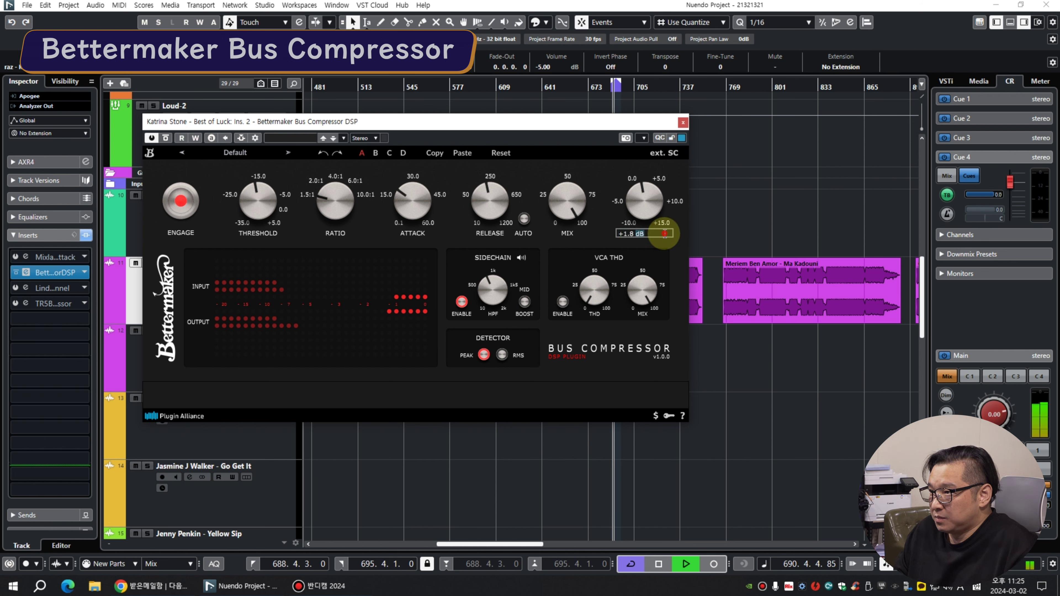
type("2")
key("Return")
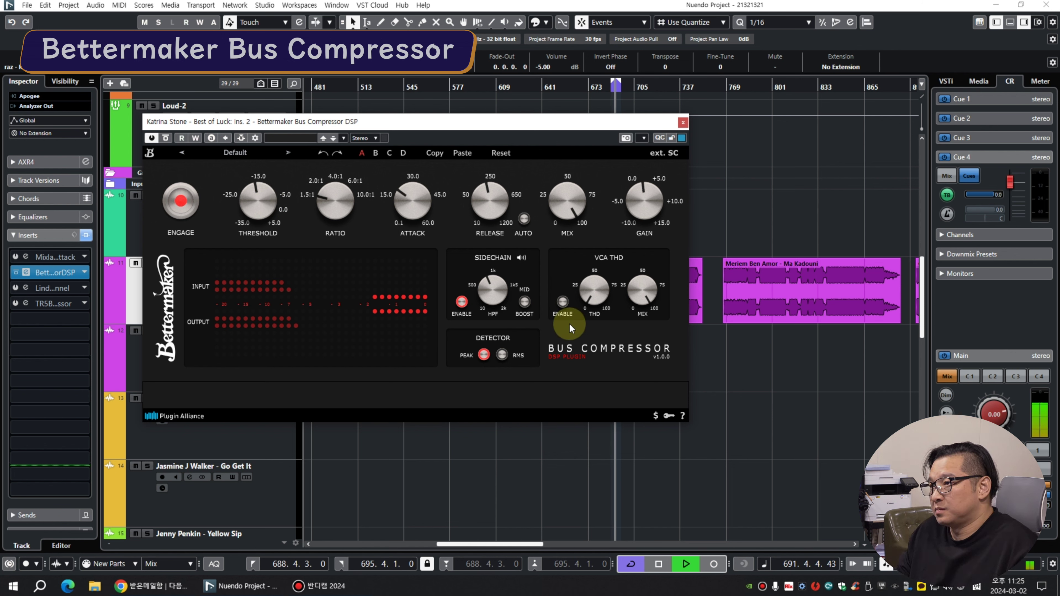
mouse_move(492, 284)
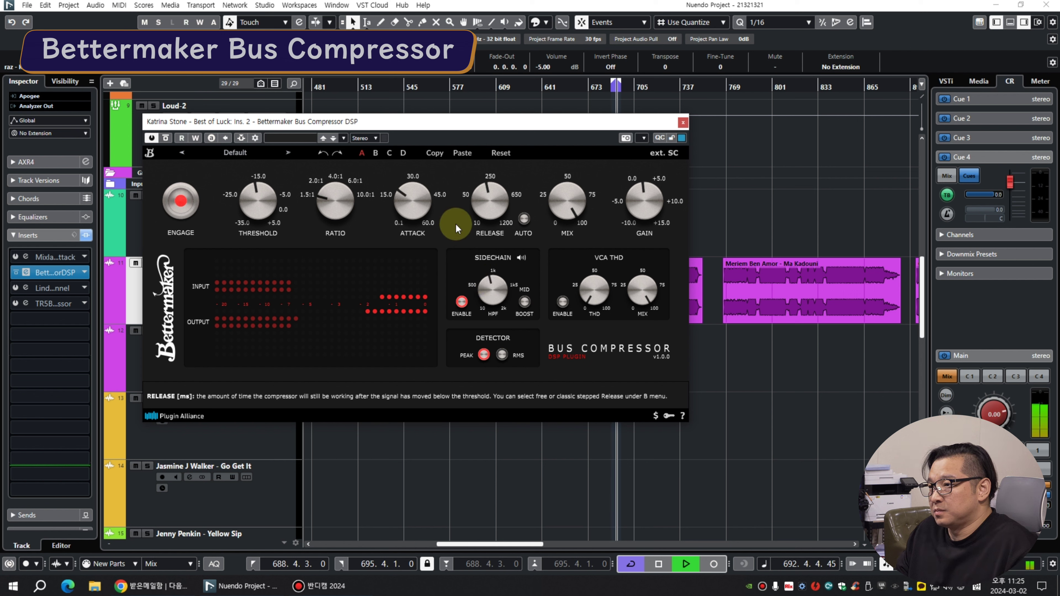
Compare the loop with the compressor bypassed and active, trim the gain to +1.9 dB, and stop playback.
left_click(166, 138)
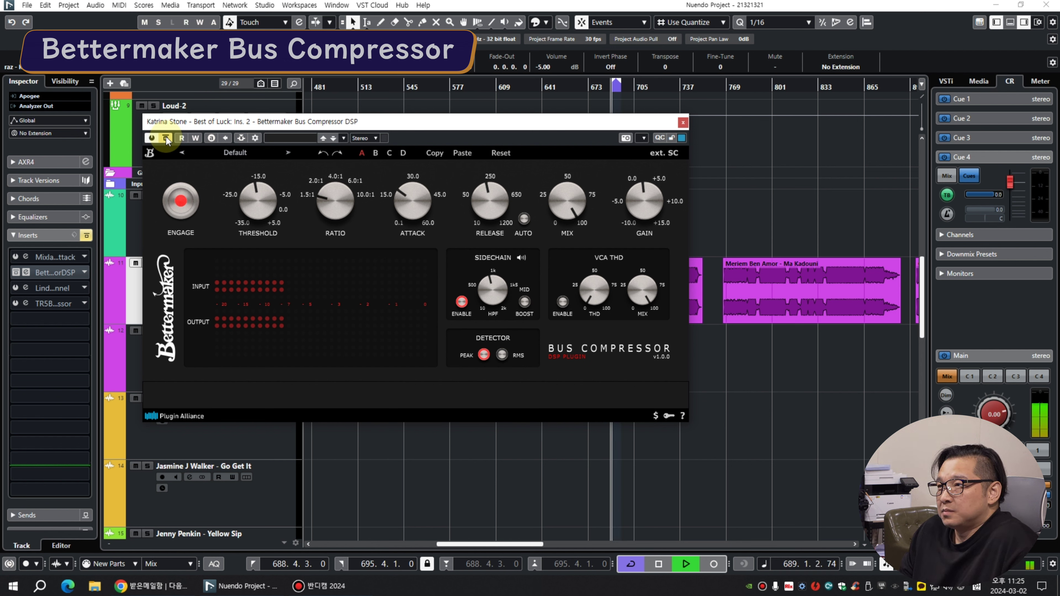
left_click(166, 137)
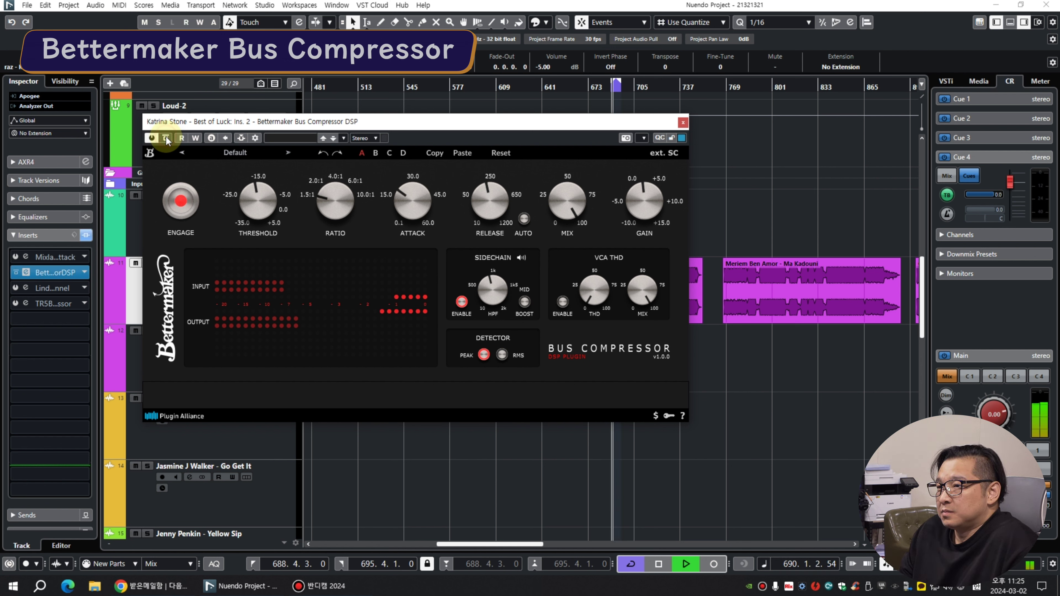
scroll(649, 191, "down", 1)
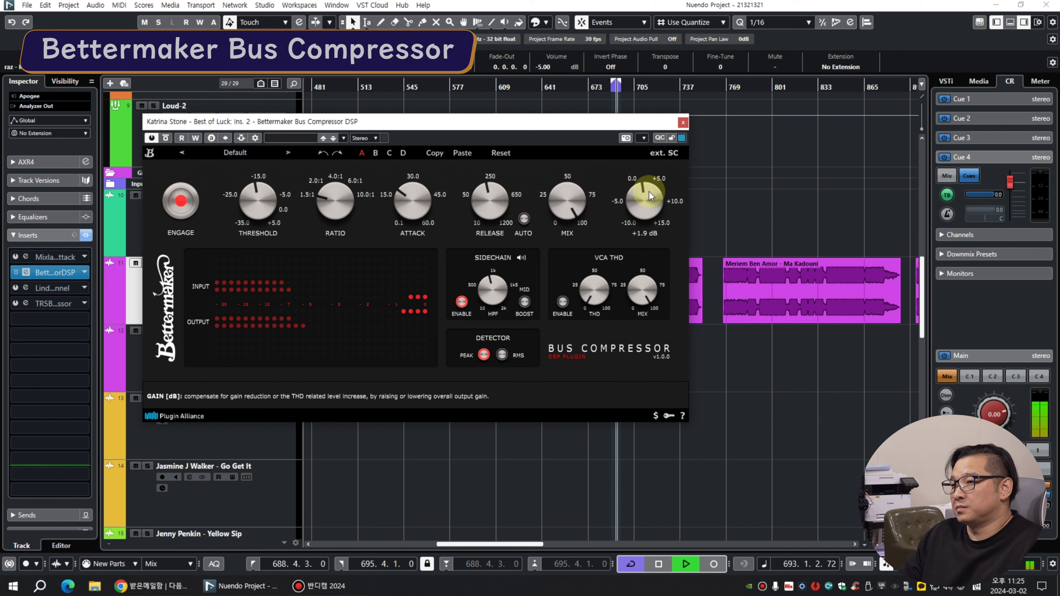
key("space")
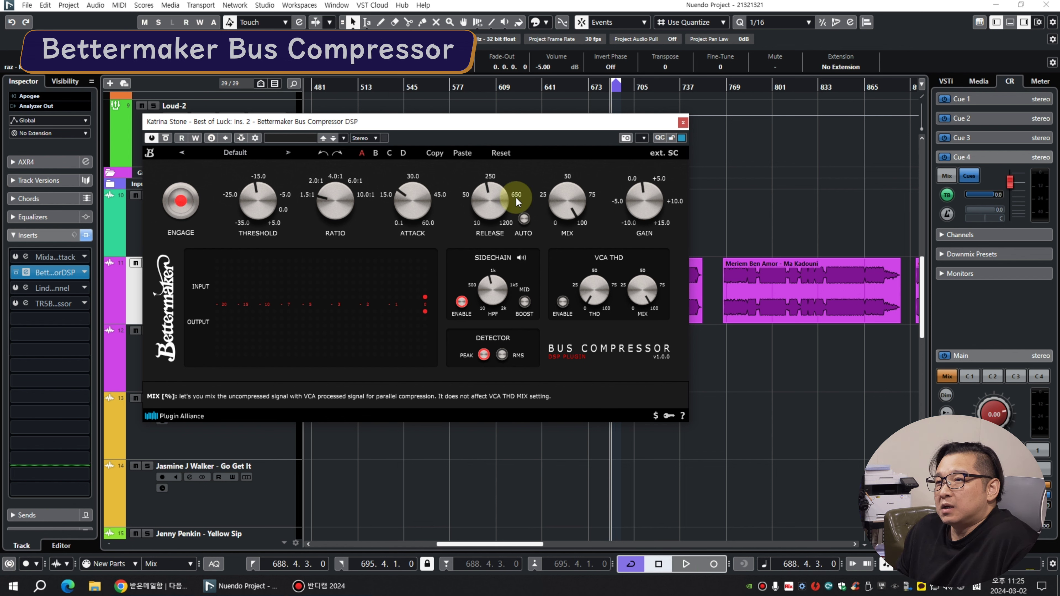
Raise the compressor's threshold, keep THD at 0 %, and set the sidechain high-pass cutoff to 500 Hz.
left_click_drag(260, 202, 405, 208)
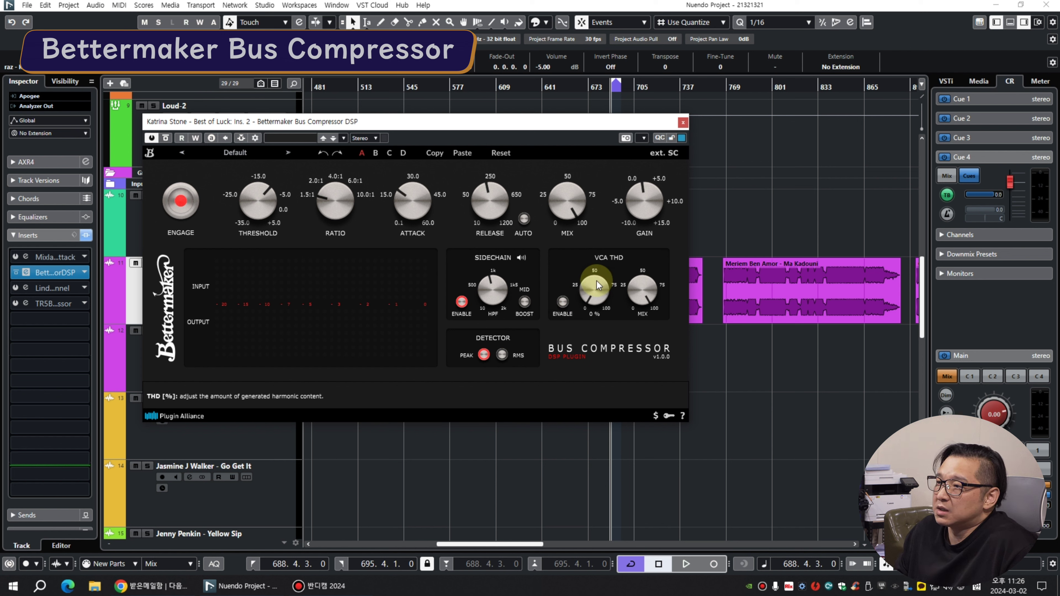
double_click(599, 299)
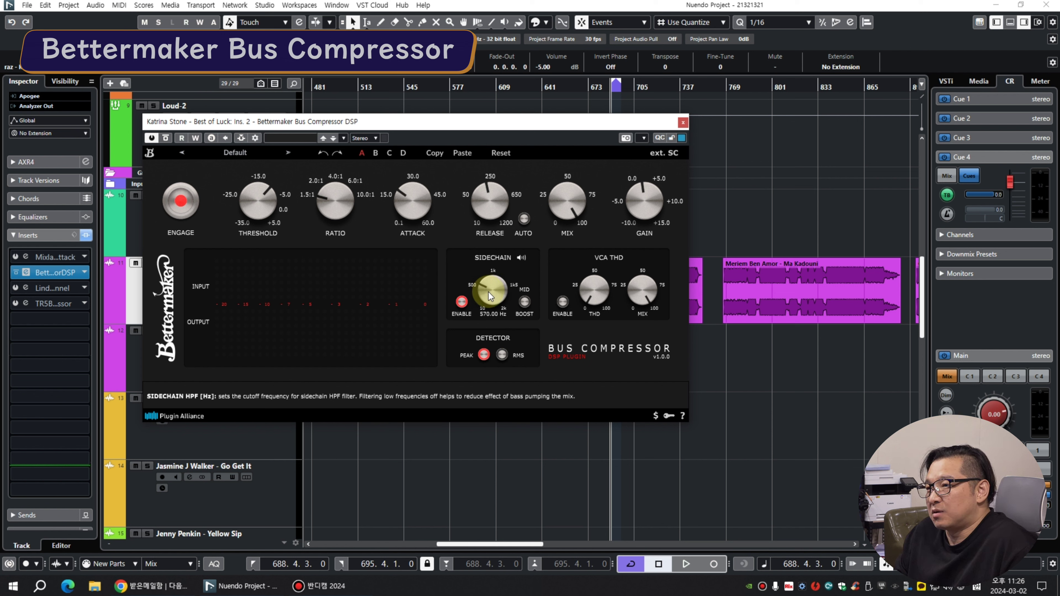
scroll(489, 291, "up", 2)
left_click(486, 313)
left_click_drag(504, 316, 433, 315)
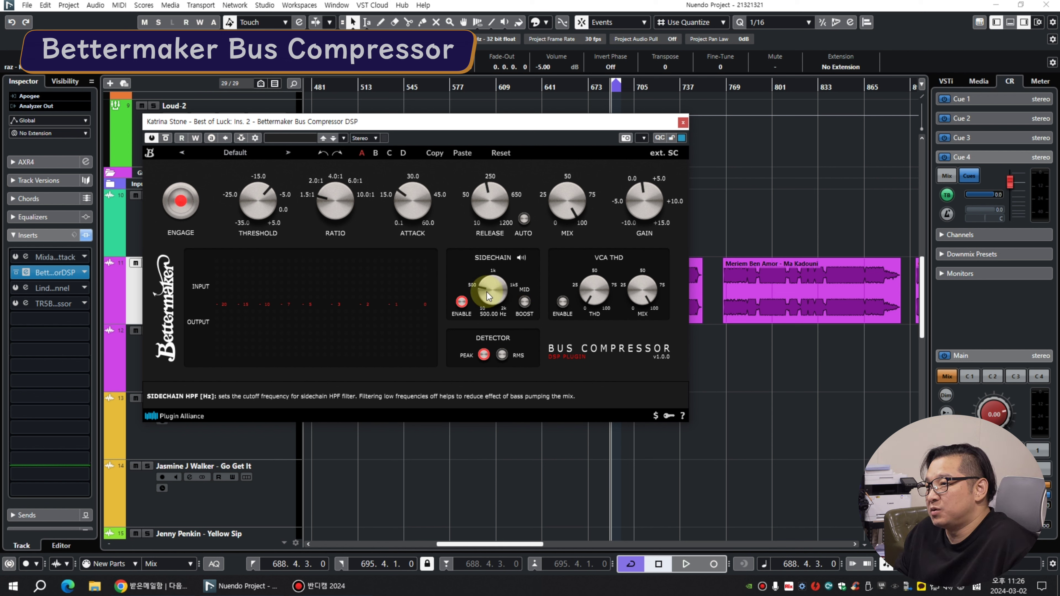
Play the loop with Sidechain Listen switched on, set the sidechain high-pass cutoff to 1410 Hz, and stop playback.
key("space")
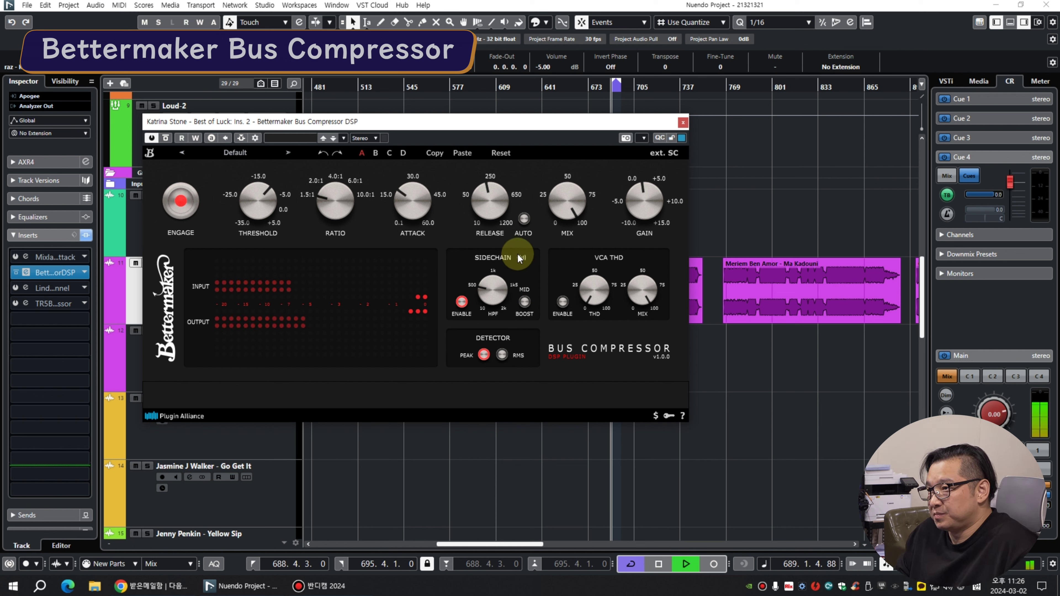
left_click(521, 256)
left_click_drag(487, 295, 503, 300)
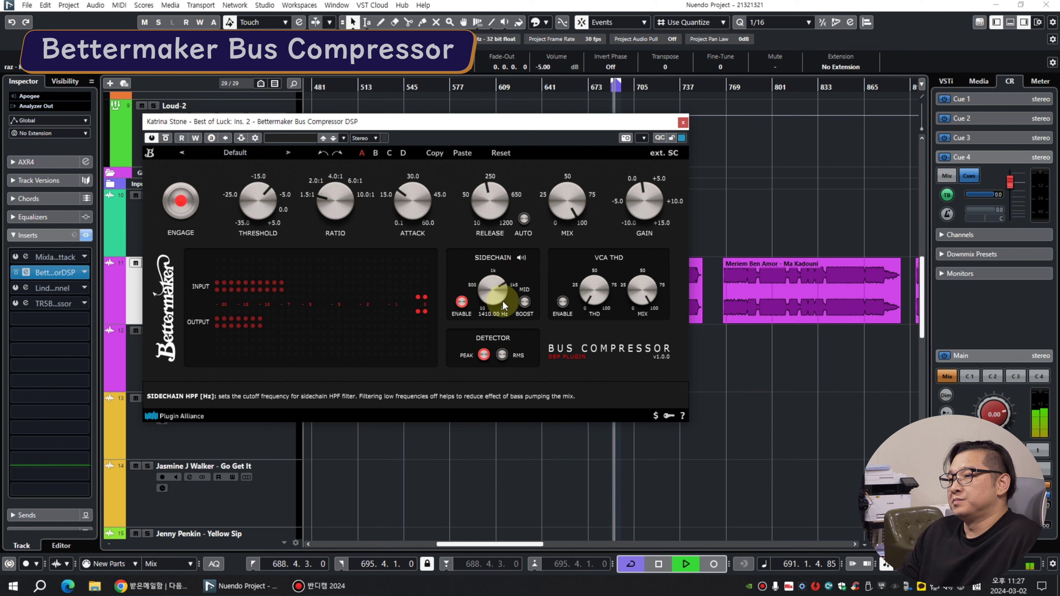
left_click(522, 257)
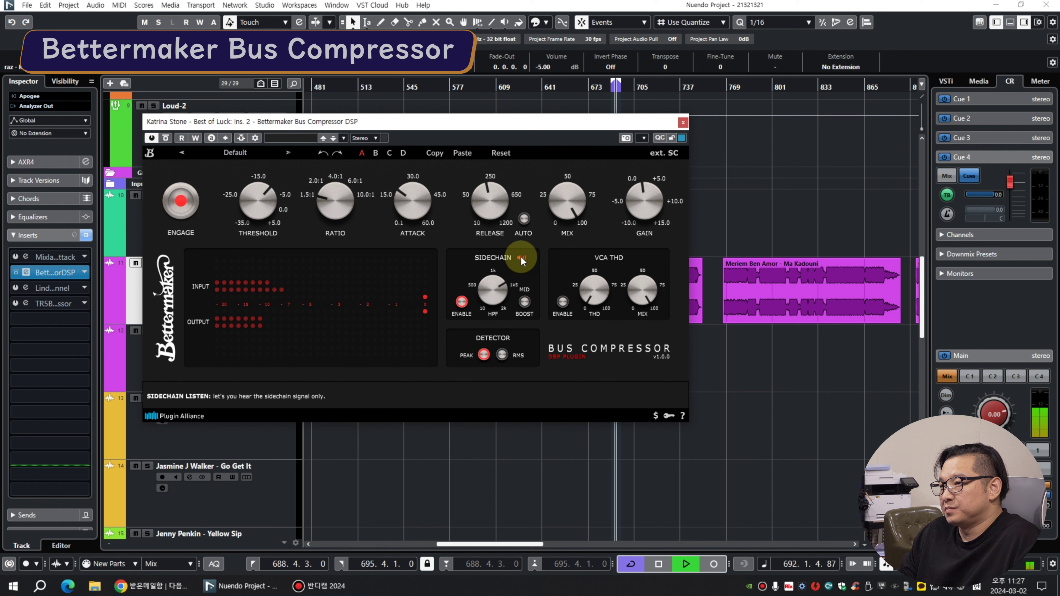
left_click(520, 257)
key("space")
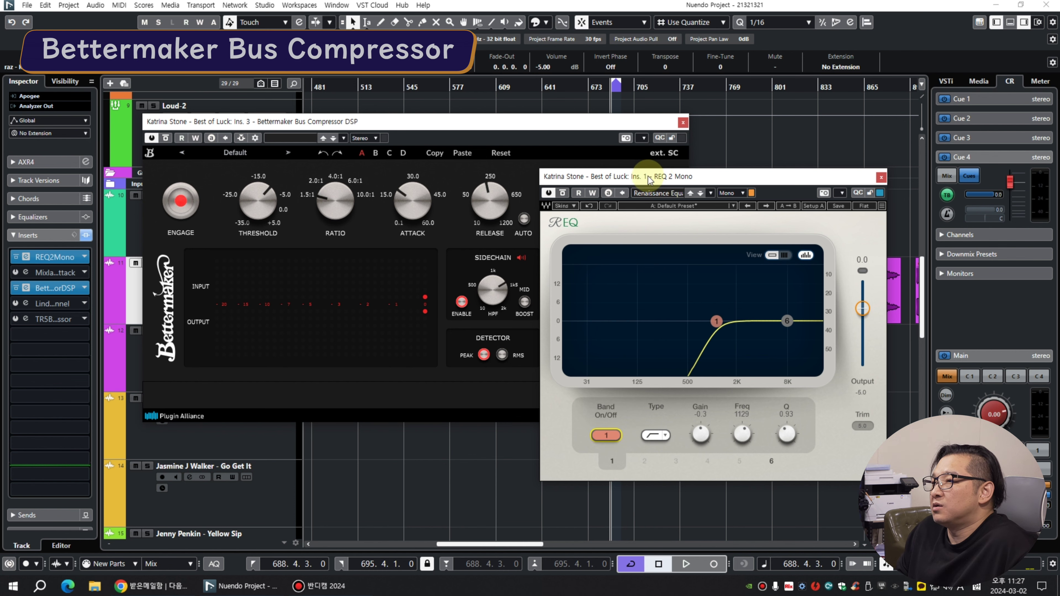
Move the REQ 2 Mono window clear of the Bus Compressor's controls so both plugins can be compared.
left_click_drag(648, 175, 695, 188)
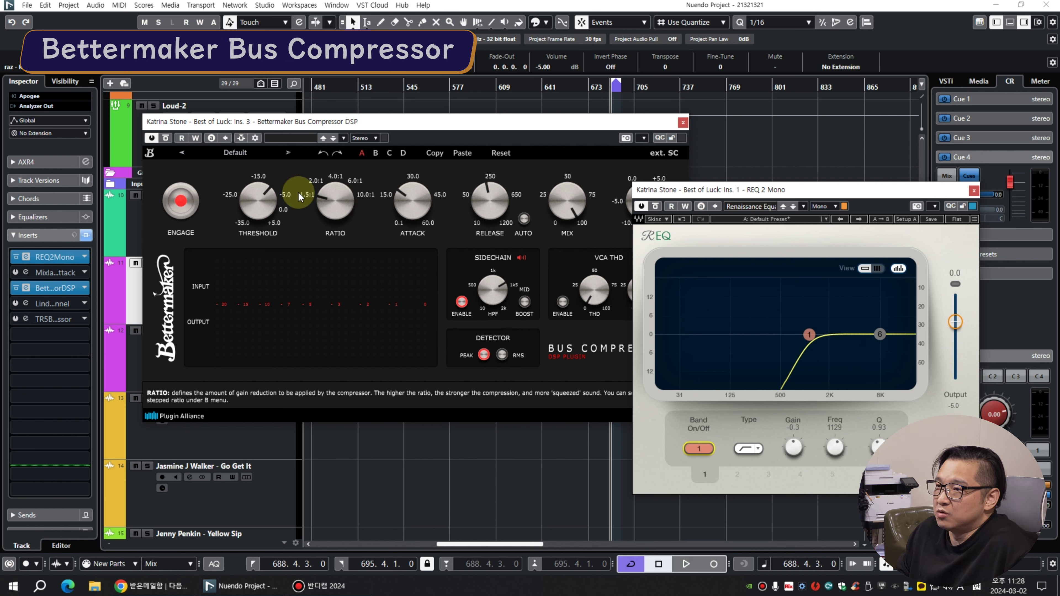
left_click_drag(693, 189, 741, 177)
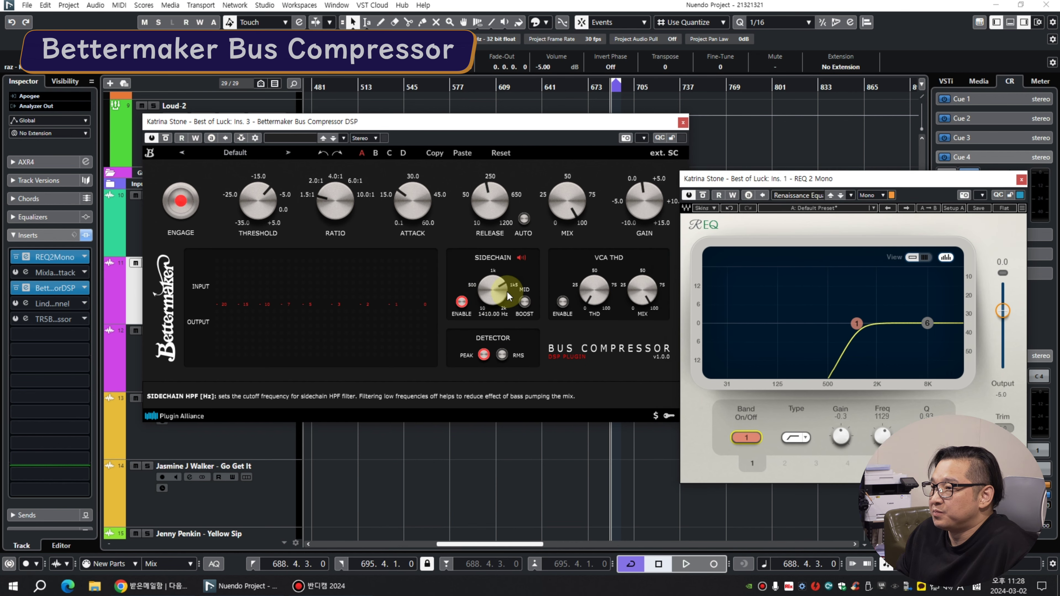
Switch REQ 2 Mono off and compare the sidechain signal with Mid Boost on and off during loop playback, leaving the boost on.
left_click(523, 303)
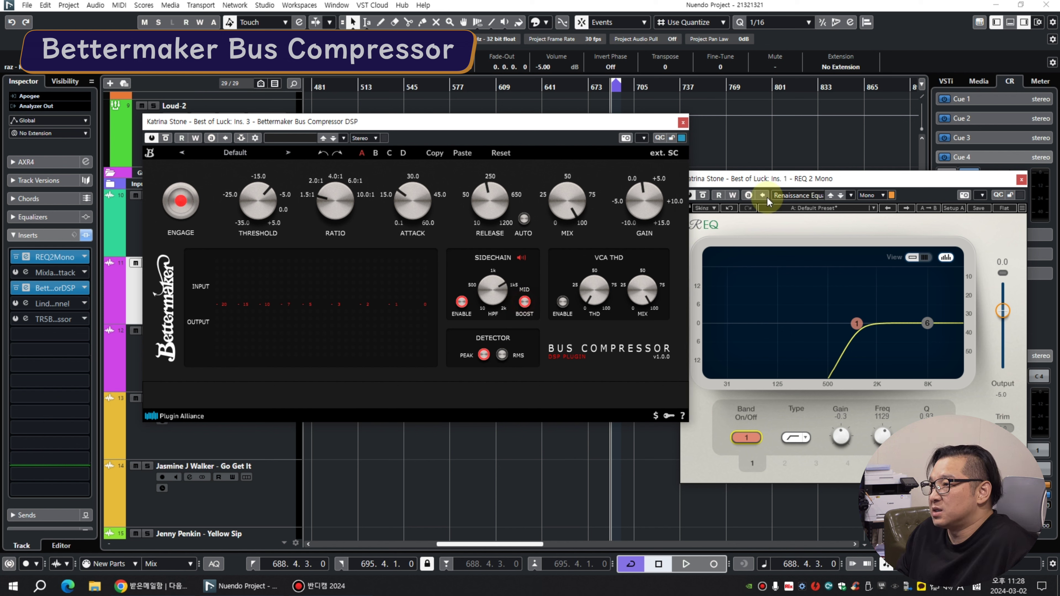
left_click(691, 196)
key("space")
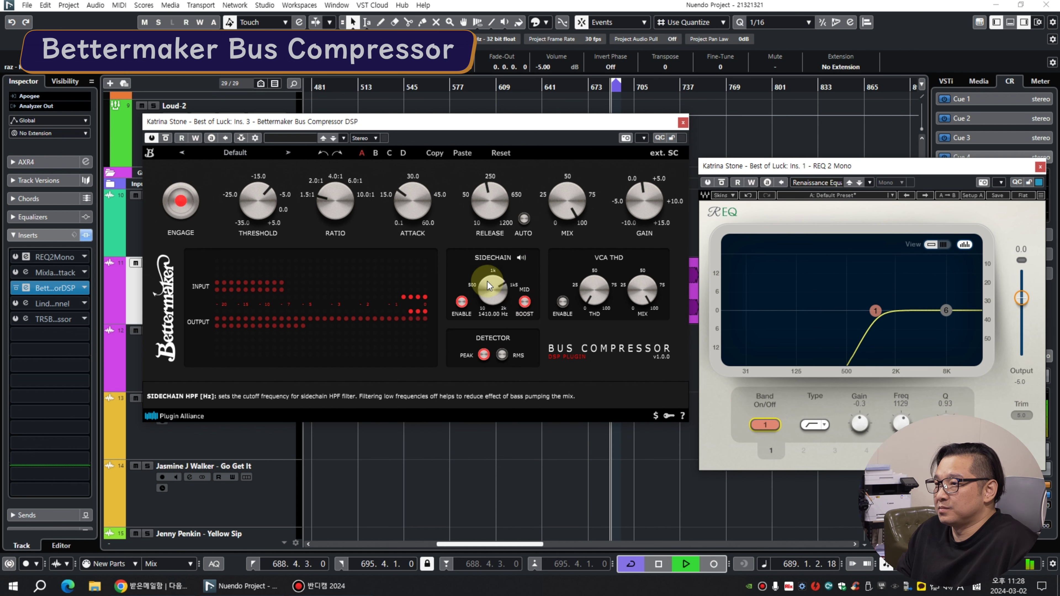
left_click(524, 302)
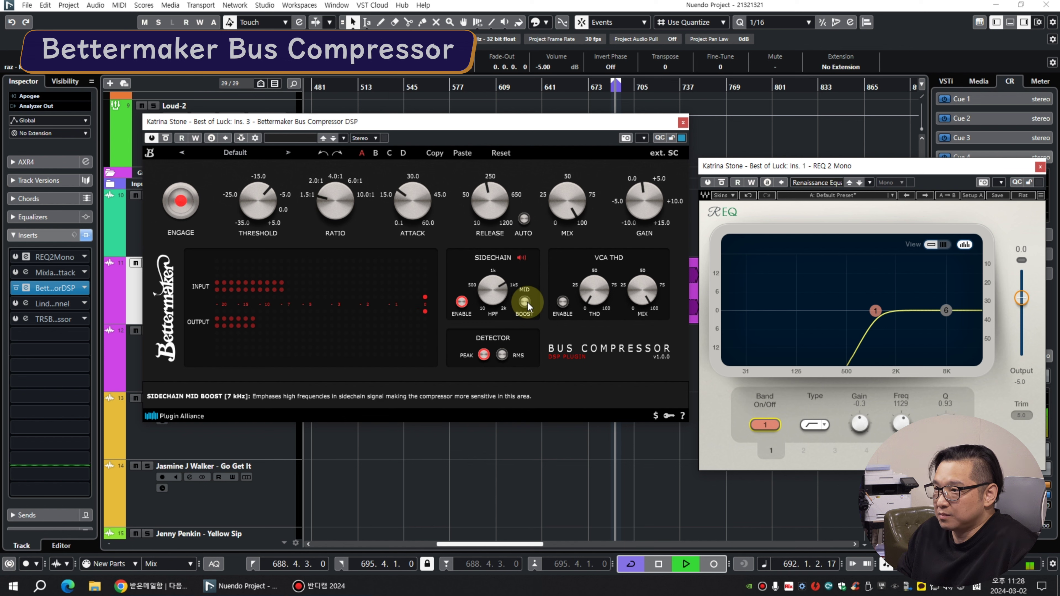
left_click(527, 305)
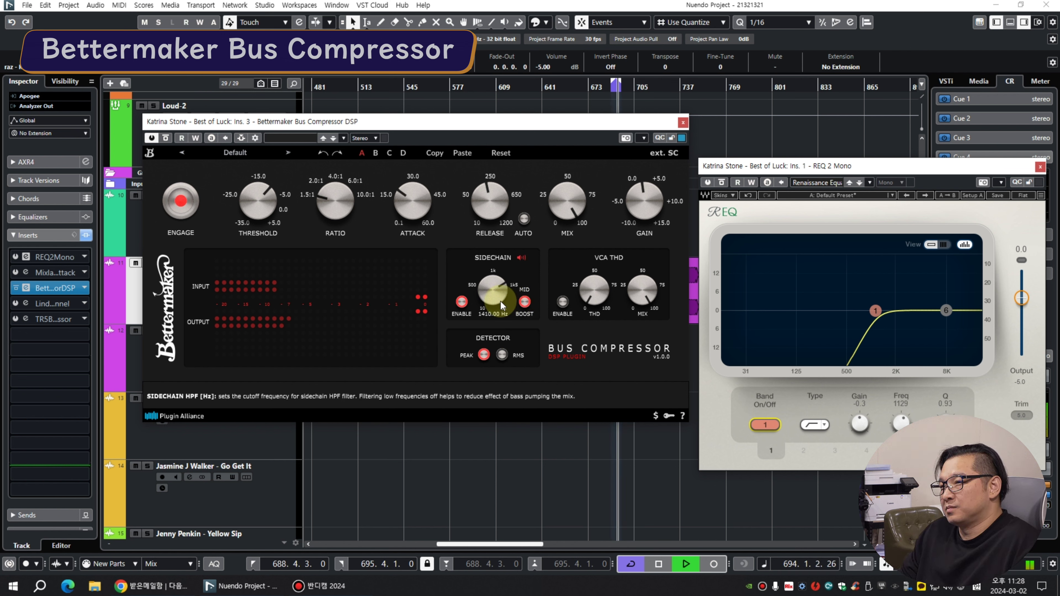
key("space")
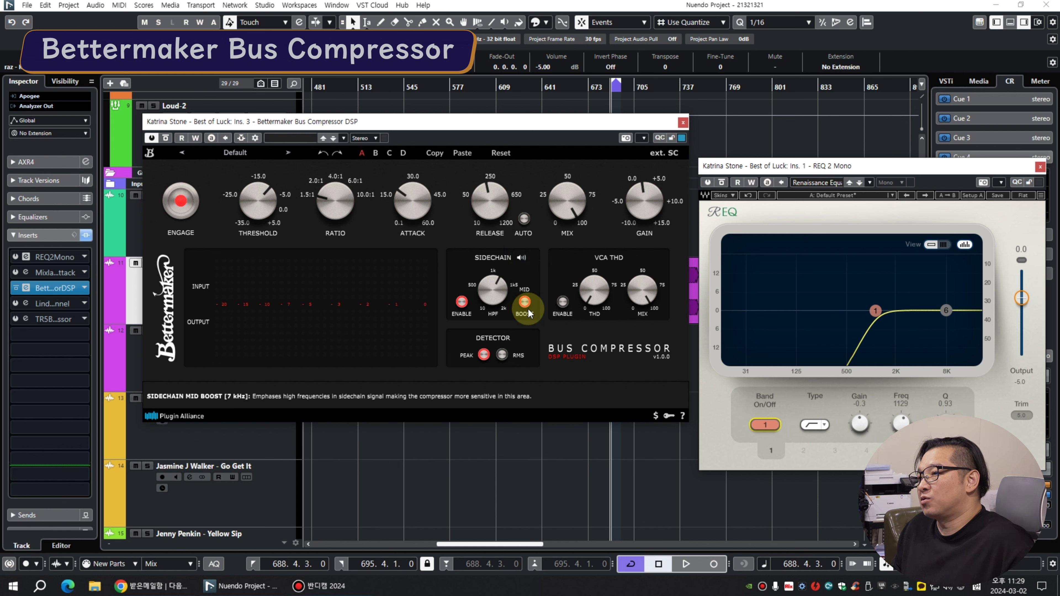
Close REQ 2 Mono, then play the loop while lowering the sidechain high-pass cutoff and switching Mid Boost off.
left_click(1039, 167)
key("space")
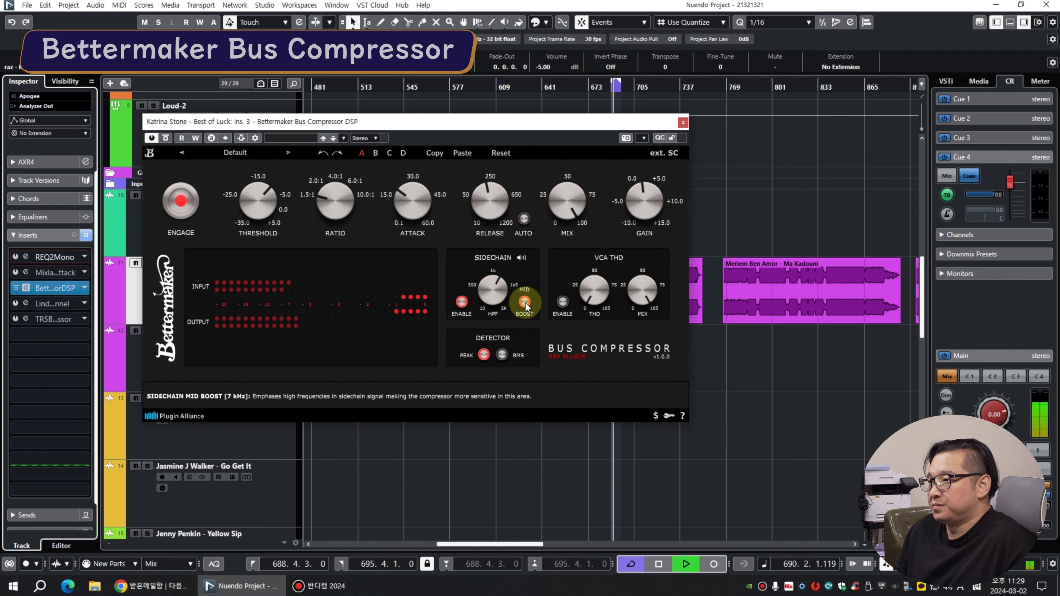
scroll(483, 295, "down", 3)
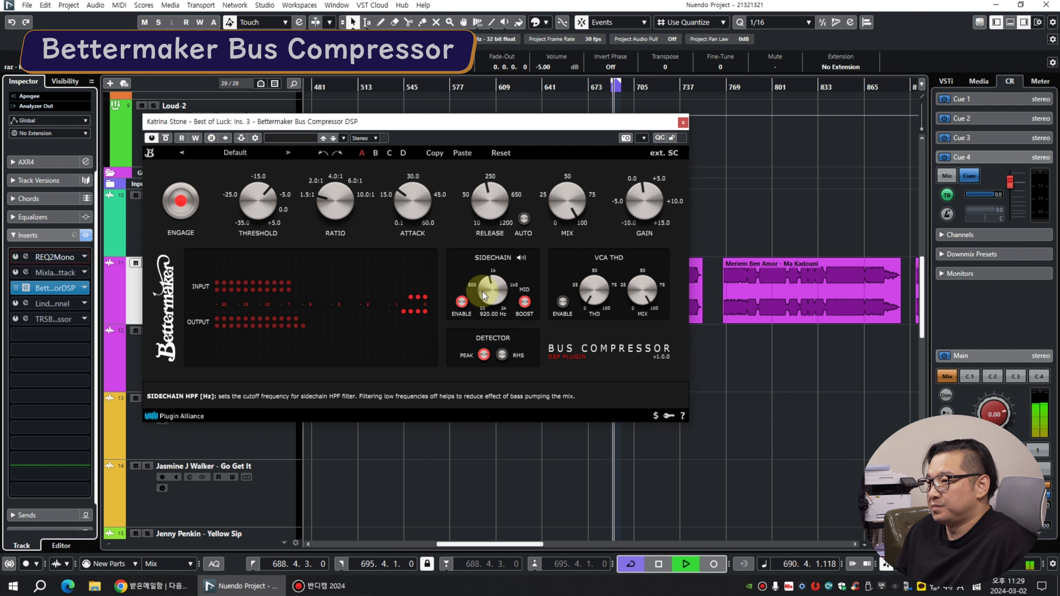
left_click(523, 302)
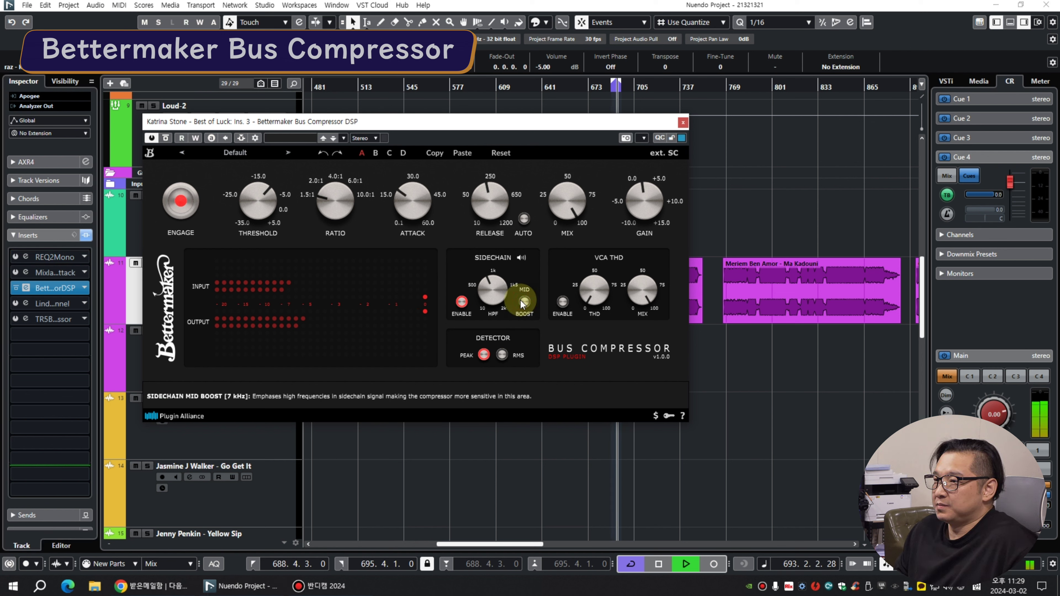
Set the compressor's threshold to -19.0 dB and compare the gain reduction with Mid Boost on and off.
left_click_drag(237, 189, 248, 201)
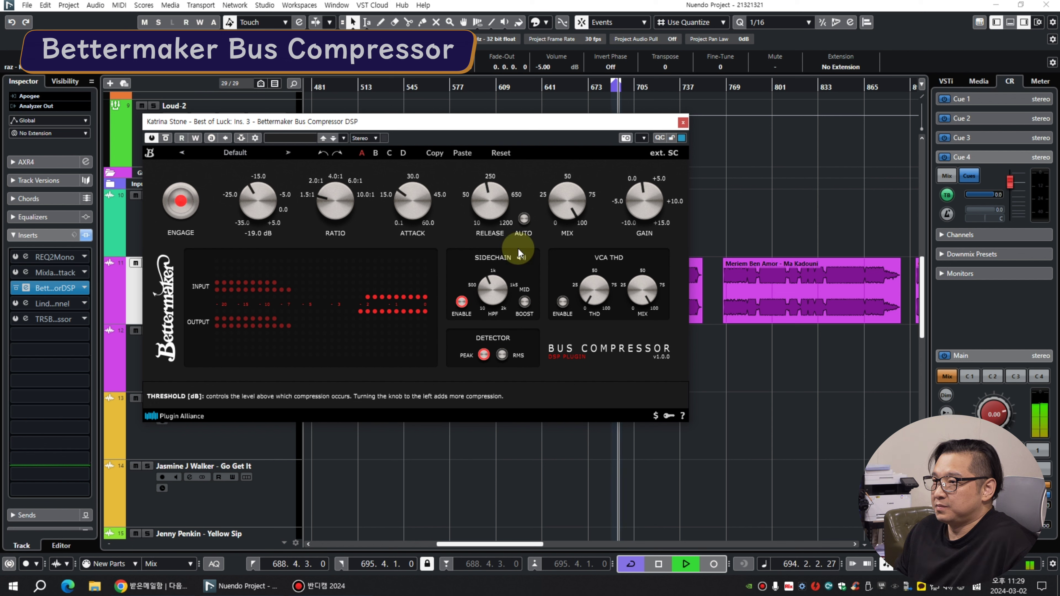
left_click(524, 302)
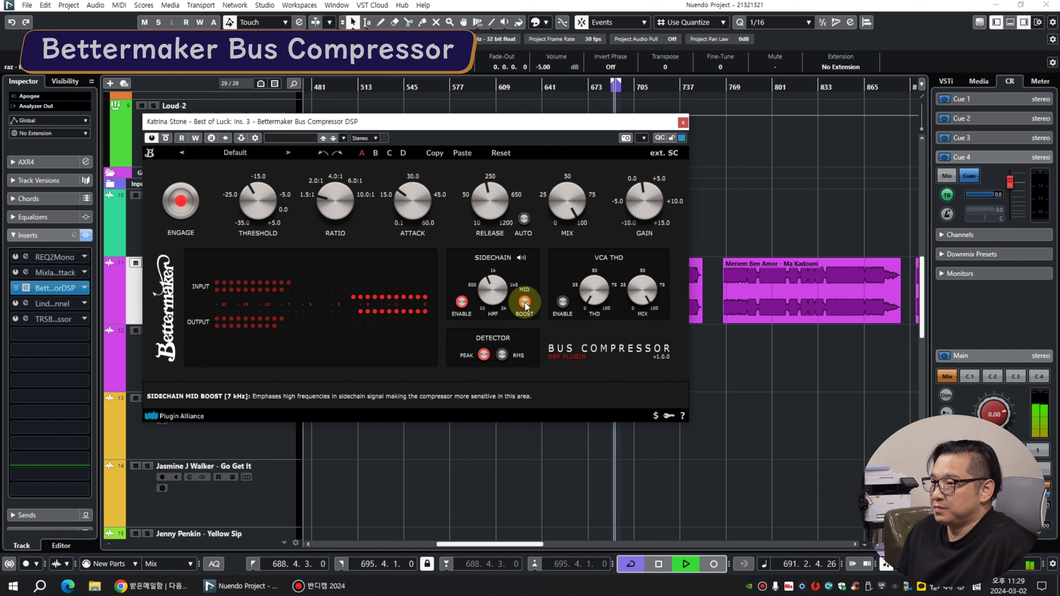
left_click(525, 303)
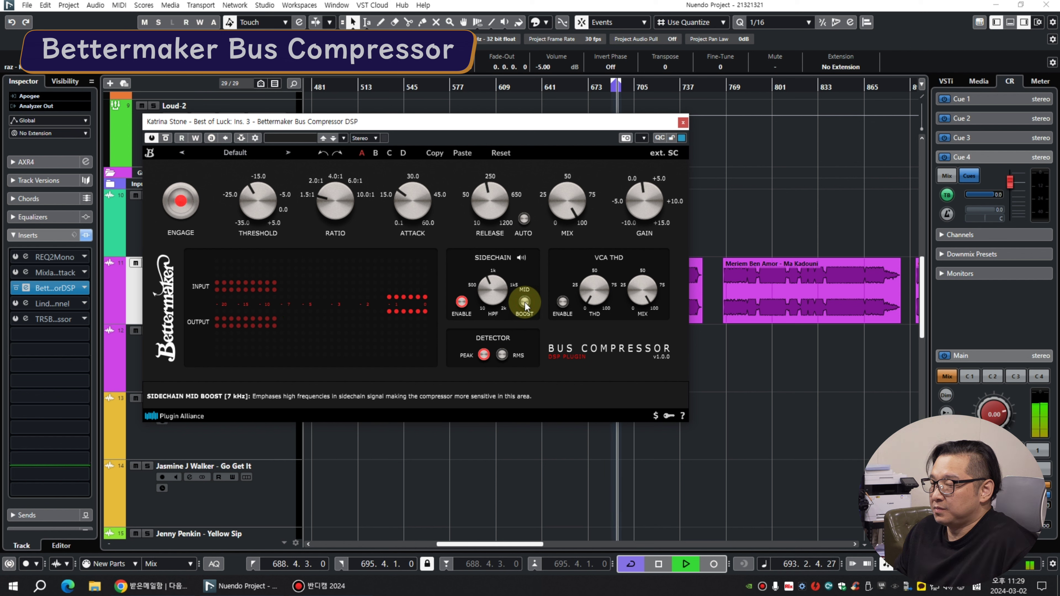
left_click(525, 303)
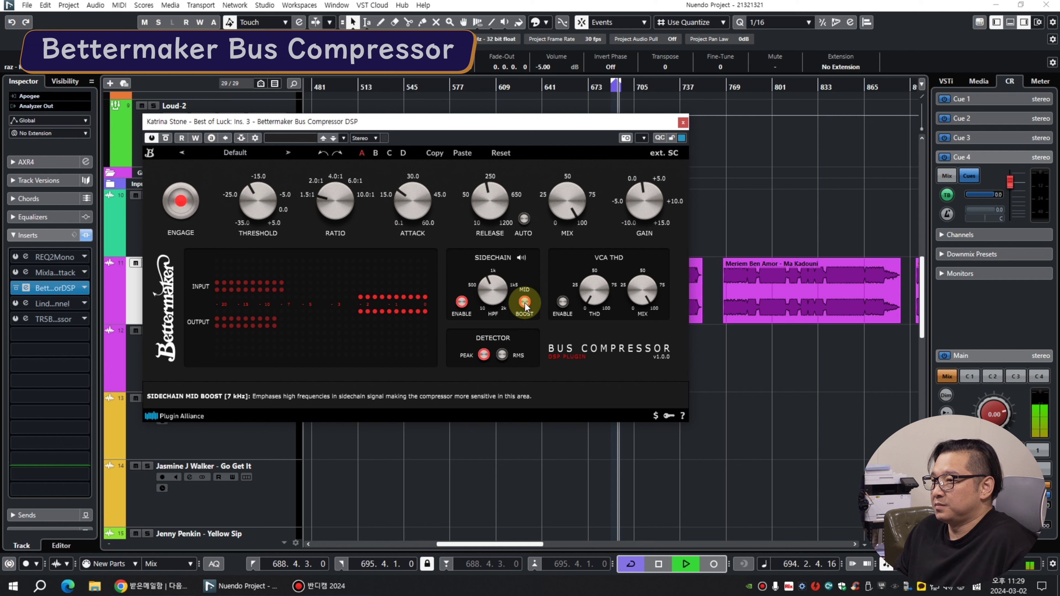
Raise the sidechain high-pass cutoff to about 1 kHz with Mid Boost off, stop playback, and raise the threshold.
left_click_drag(498, 290, 491, 284)
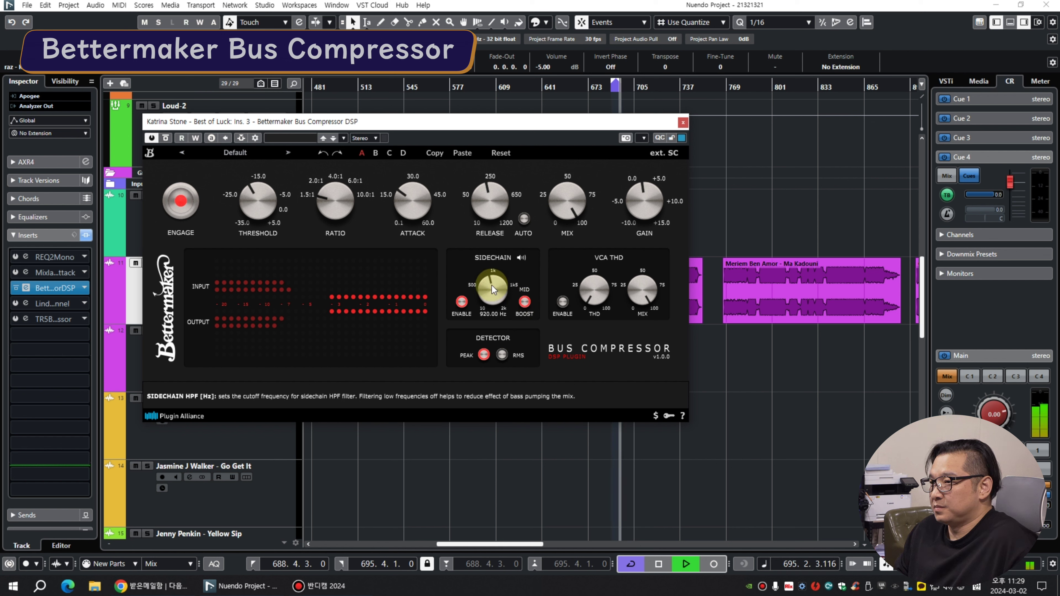
left_click(525, 302)
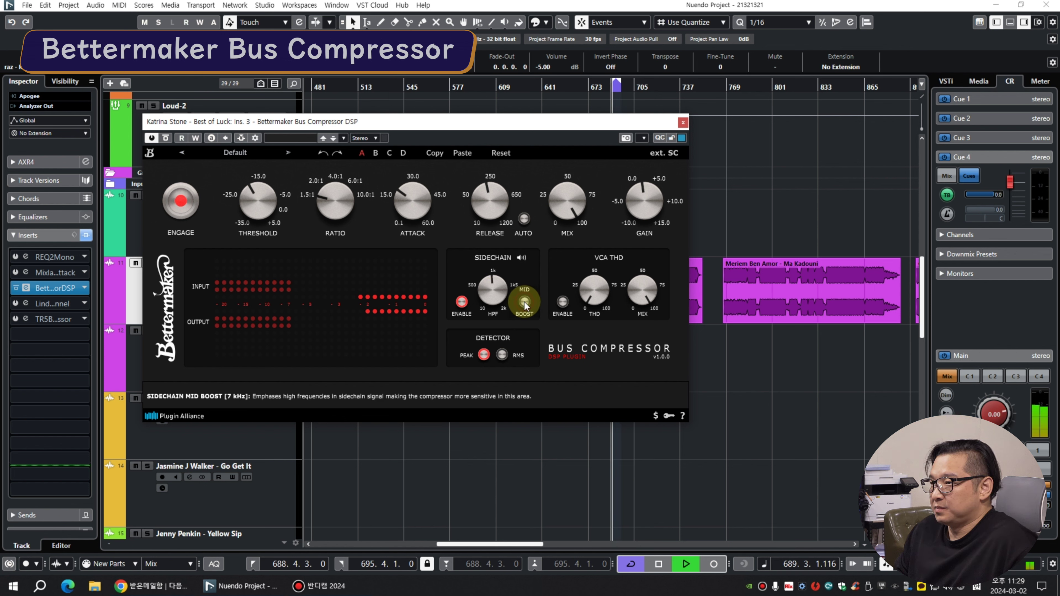
key("space")
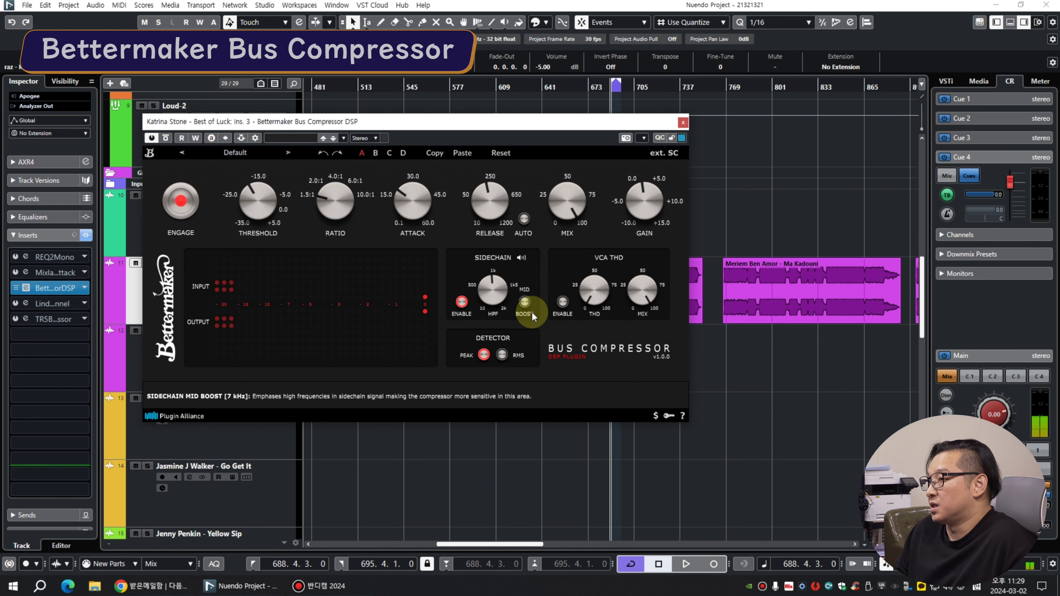
scroll(261, 194, "up", 7)
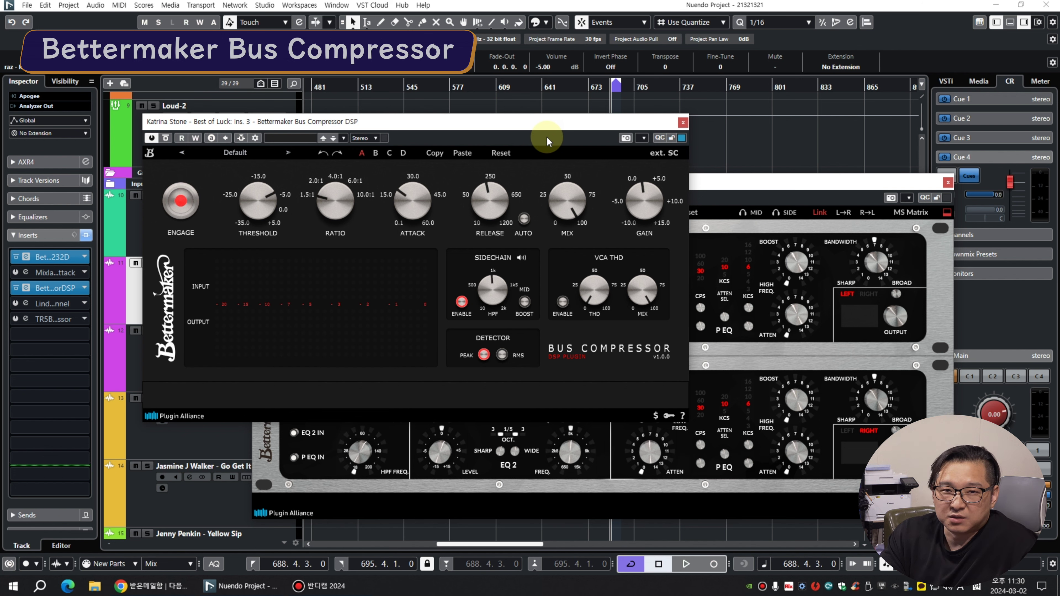
Look over the Bettermaker EQ232D beside the Bus Compressor, then close and deactivate the EQ232D, leaving the compressor in front.
left_click_drag(729, 179, 610, 156)
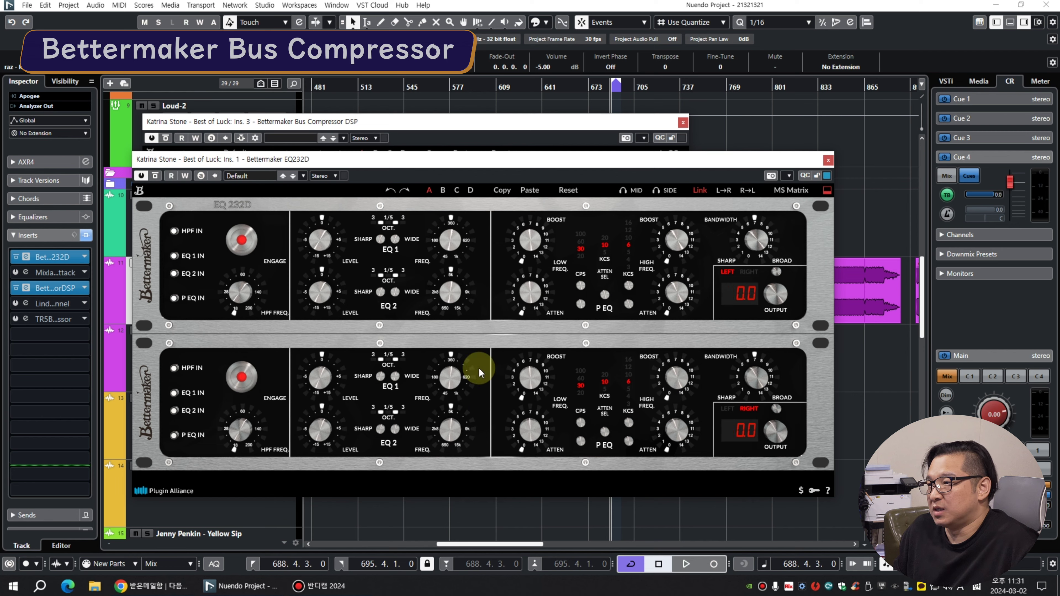
left_click_drag(403, 163, 478, 184)
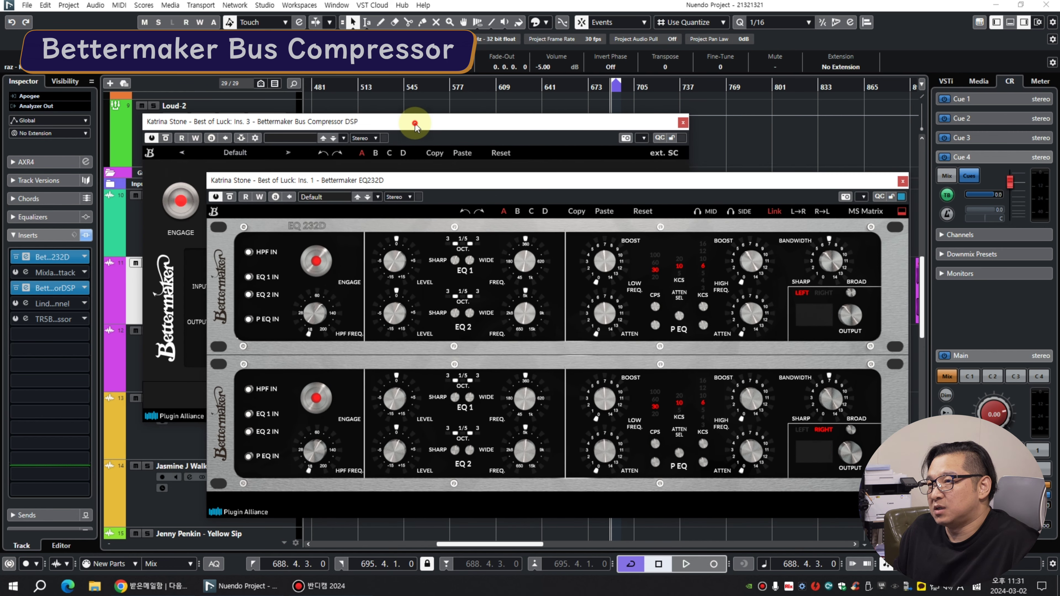
left_click(415, 125)
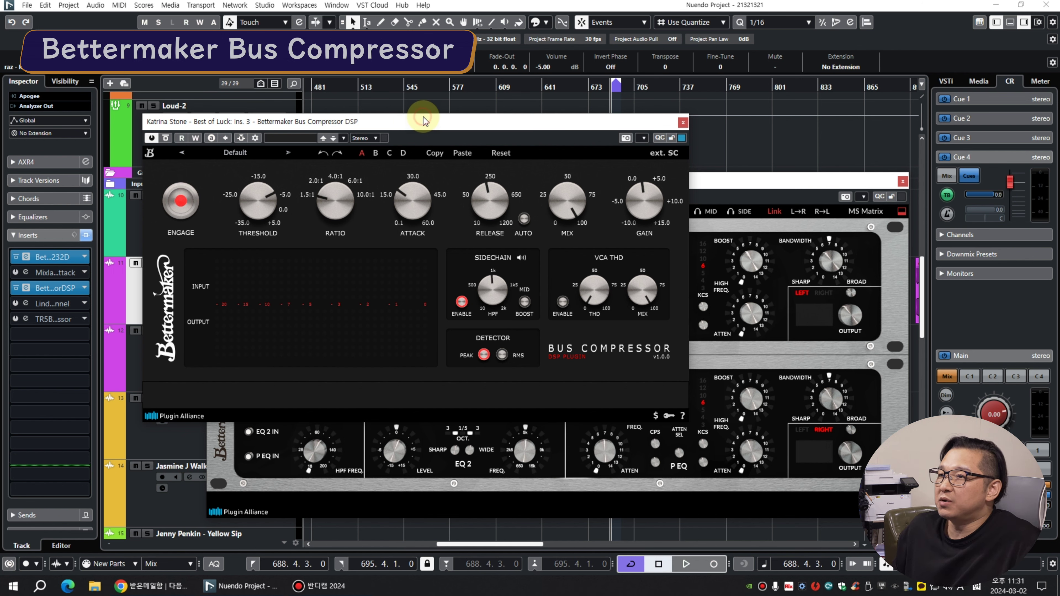
left_click_drag(422, 117, 455, 105)
left_click_drag(364, 111, 352, 116)
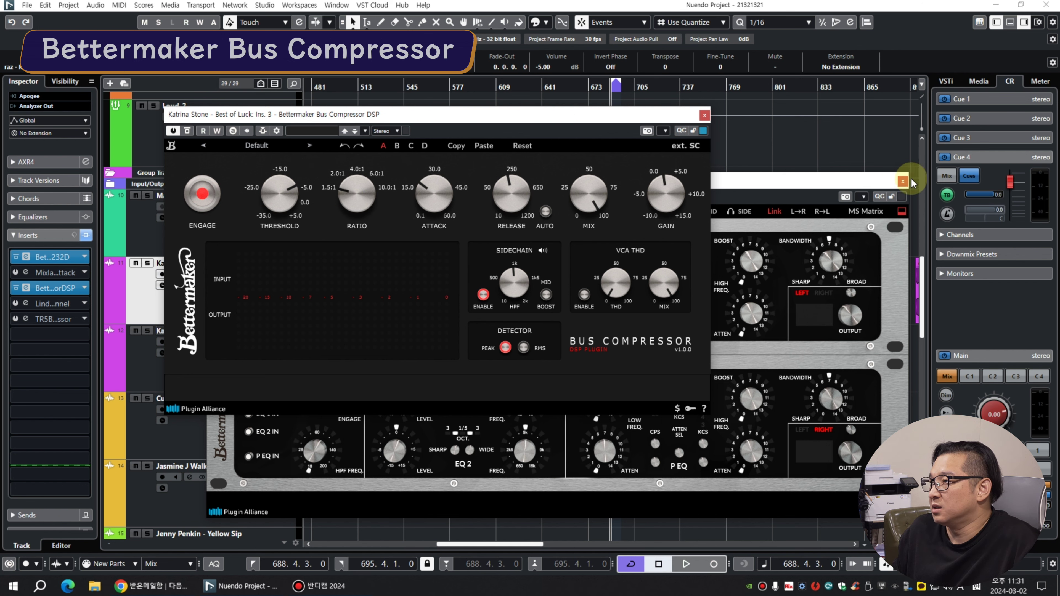
left_click(26, 257)
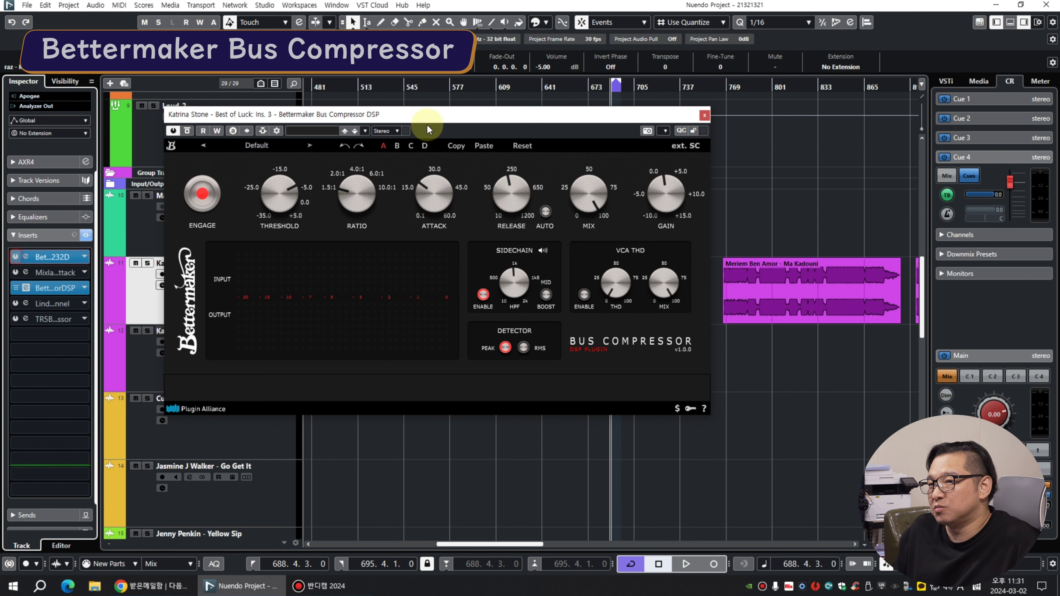
left_click_drag(415, 112, 345, 110)
Play the loop and set a lower sidechain cutoff, a -14.8 dB threshold, a 4:1 ratio and +3.7 dB of gain.
key("space")
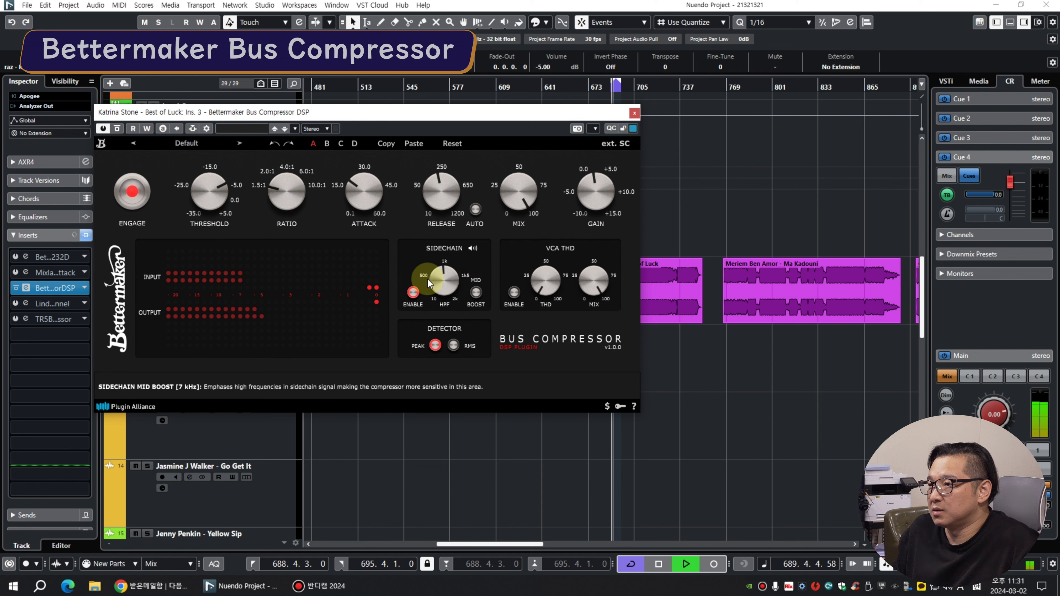
scroll(205, 187, "down", 5)
scroll(297, 197, "up", 2)
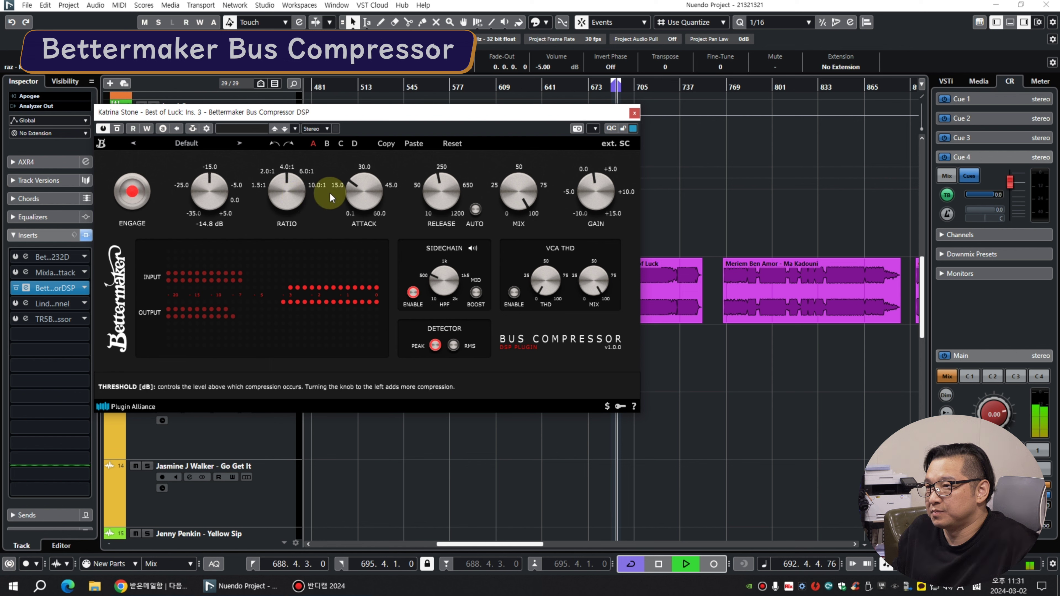
scroll(586, 196, "up", 2)
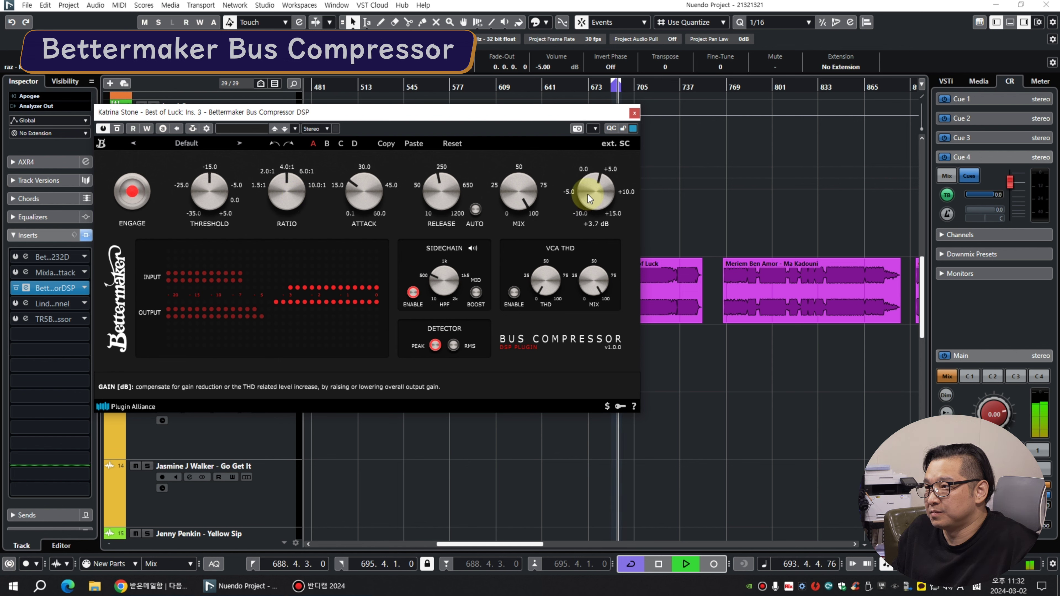
Compare the loop with the compressor bypassed and active, trim the gain to +3.3 dB, and stop playback.
left_click(117, 129)
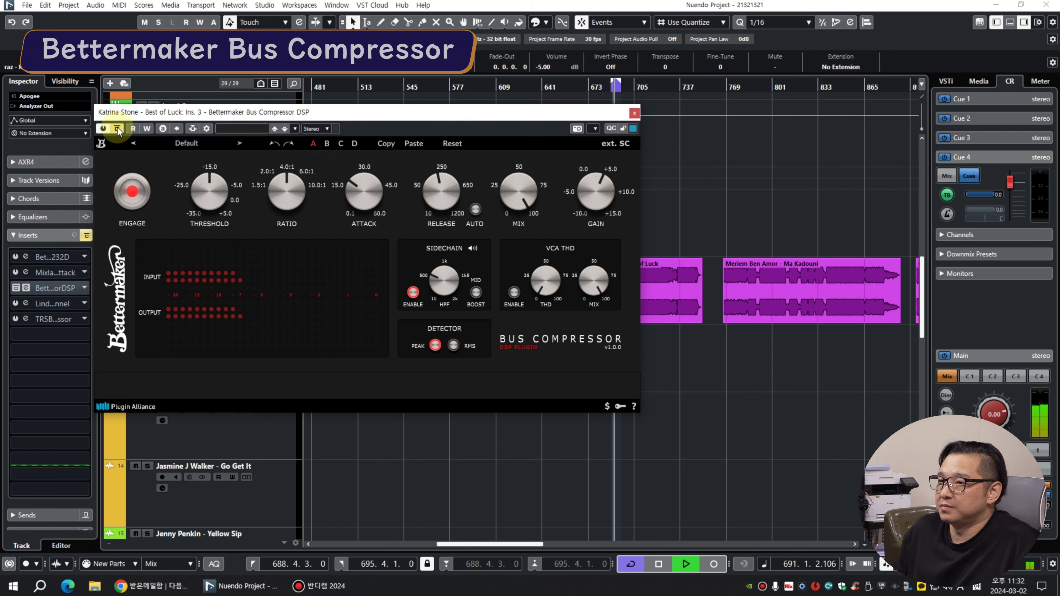
left_click(118, 128)
left_click_drag(605, 189, 606, 195)
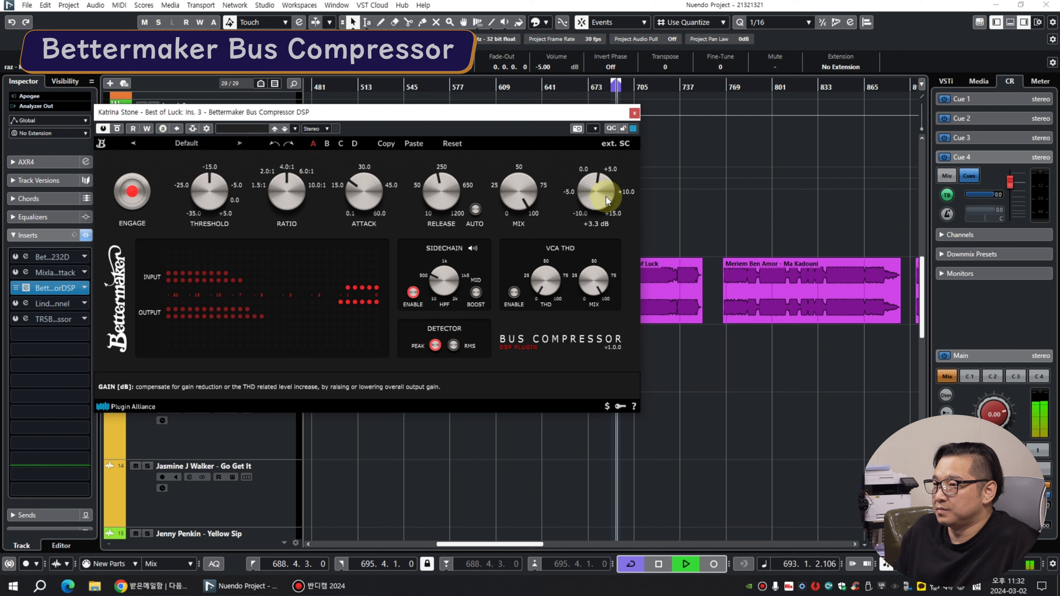
left_click(116, 129)
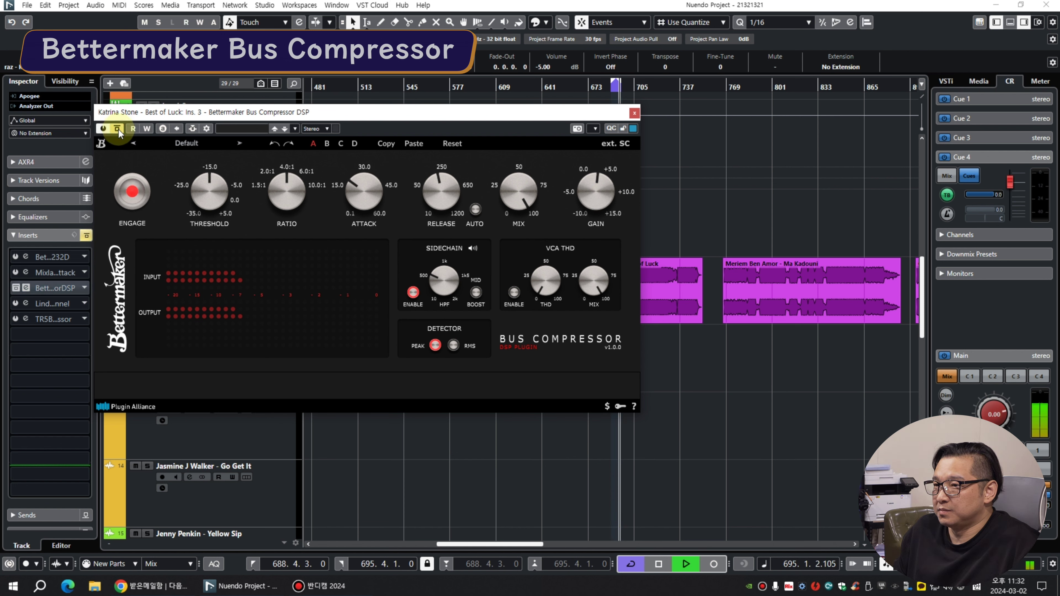
left_click(119, 130)
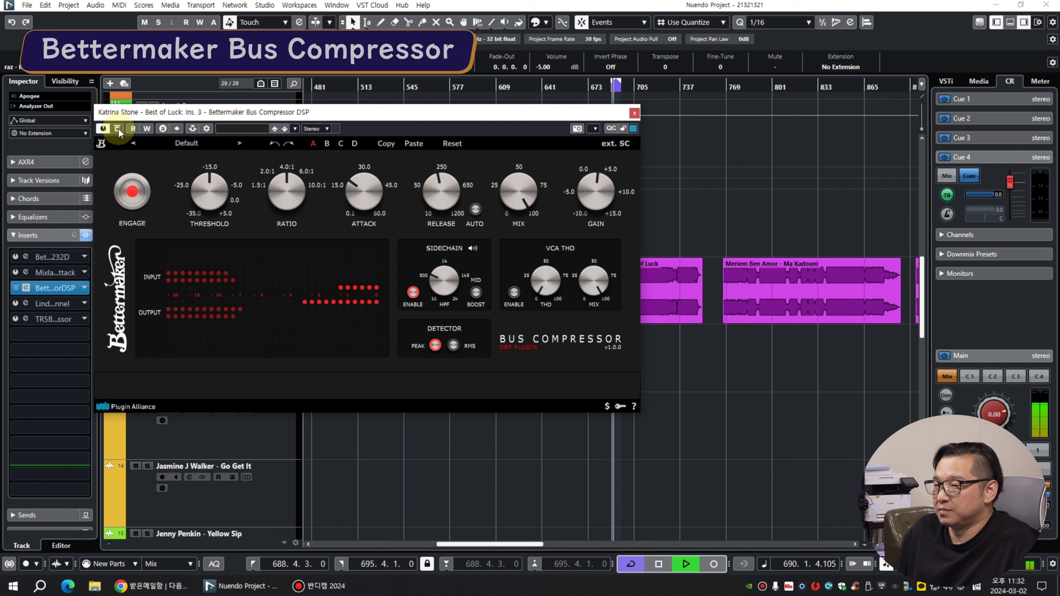
key("space")
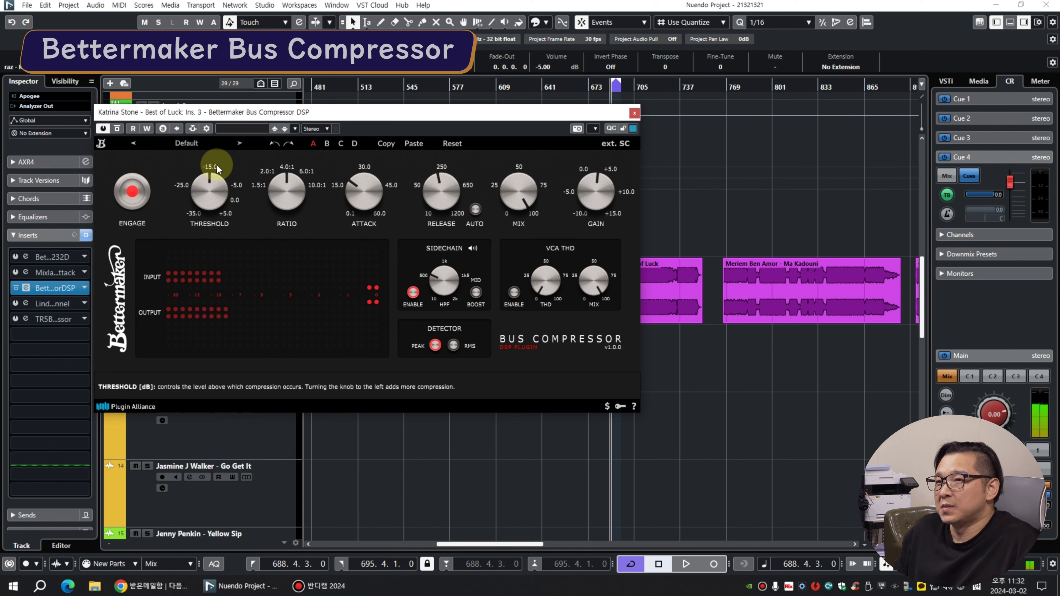
left_click_drag(229, 113, 269, 120)
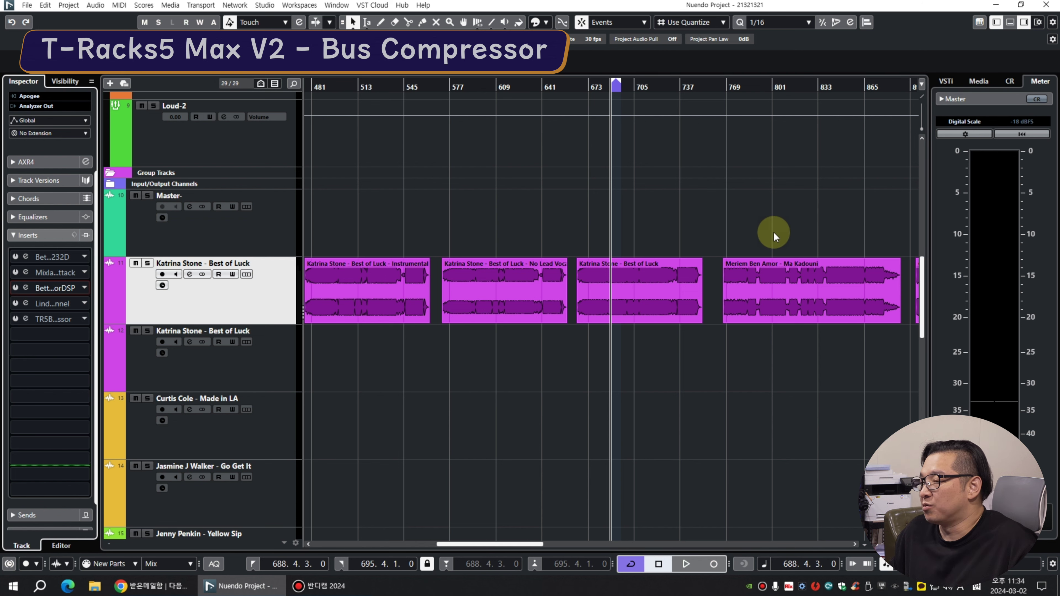
Open the TR5 Bus Compressor and the Bettermaker Bus Compressor from the track's inserts and arrange their windows for comparison.
left_click(53, 318)
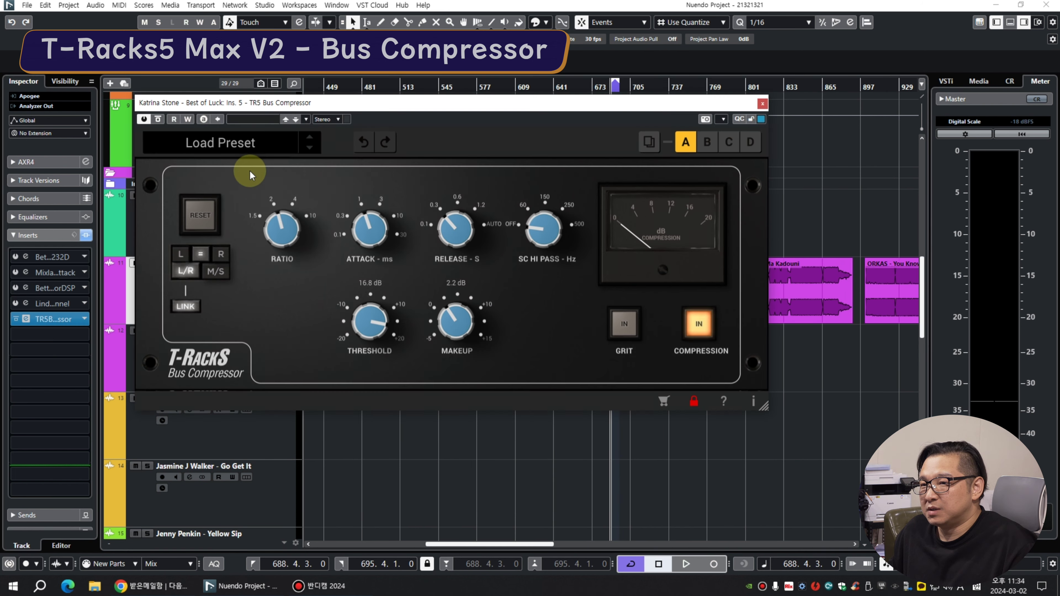
left_click_drag(403, 102, 387, 134)
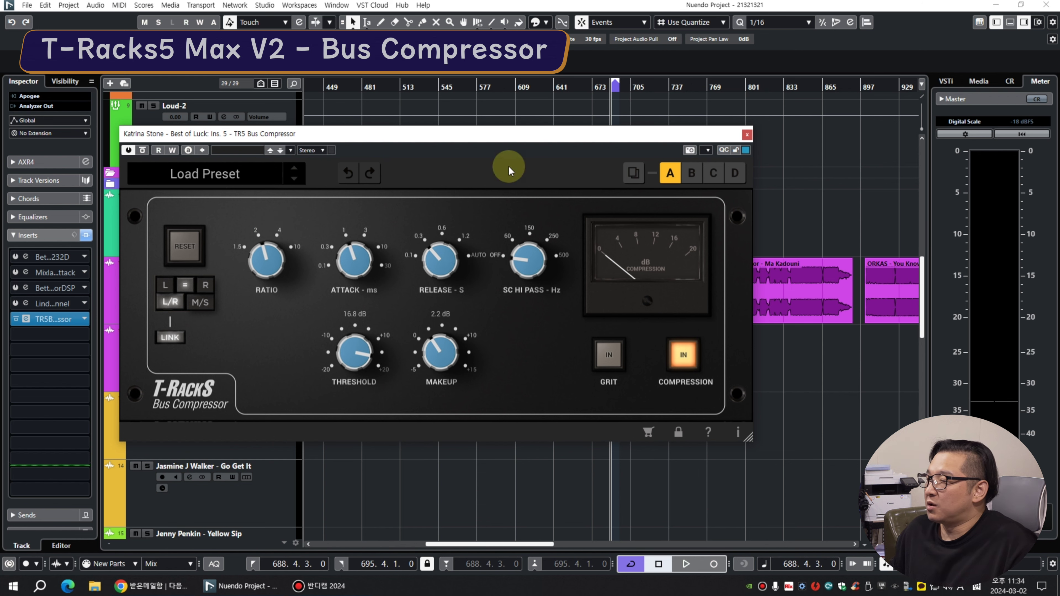
left_click_drag(315, 134, 355, 144)
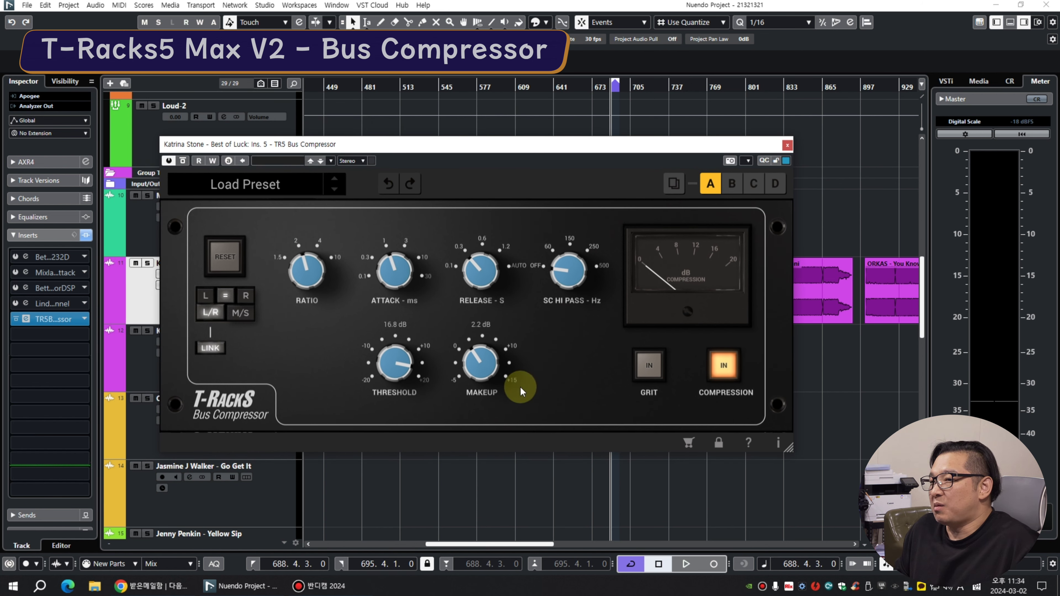
left_click_drag(528, 155, 518, 179)
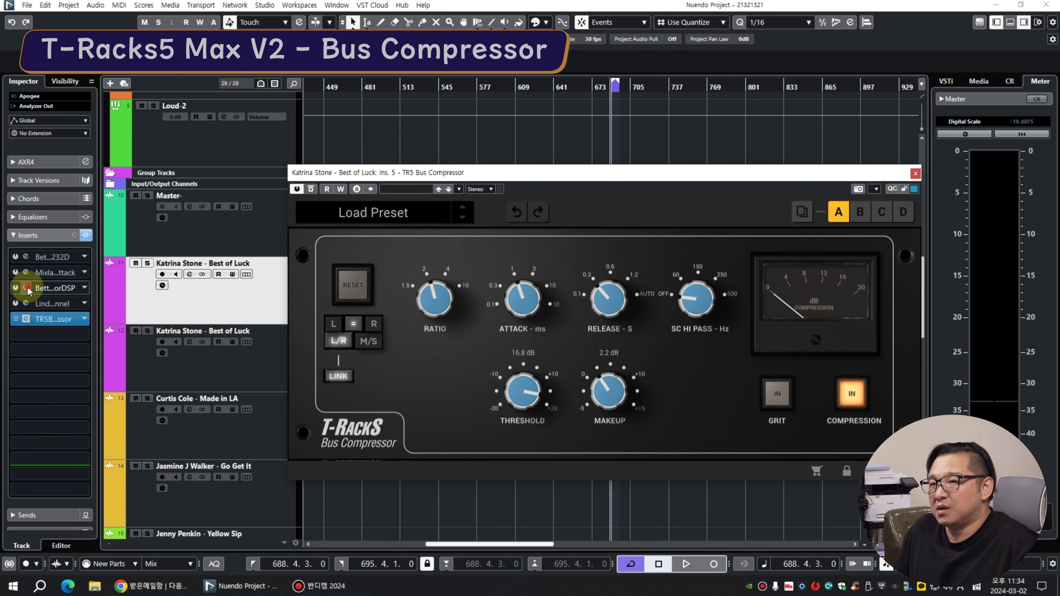
left_click(25, 288)
left_click_drag(450, 173, 275, 93)
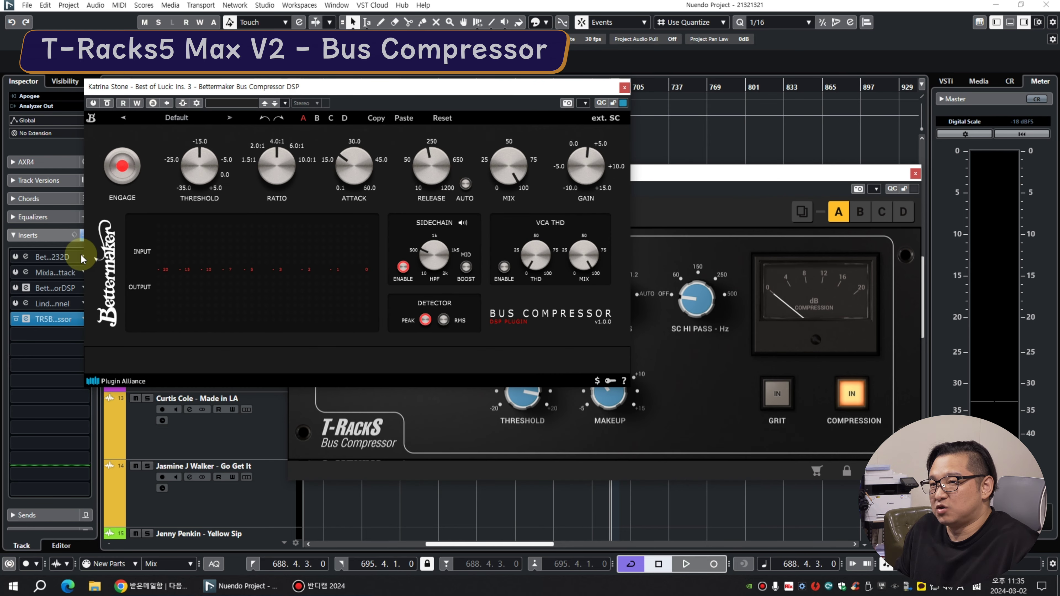
Close the Bettermaker Bus Compressor window and reposition the TR5 Bus Compressor so its controls are fully in view.
left_click_drag(427, 86, 405, 87)
left_click_drag(619, 168, 390, 171)
left_click(604, 88)
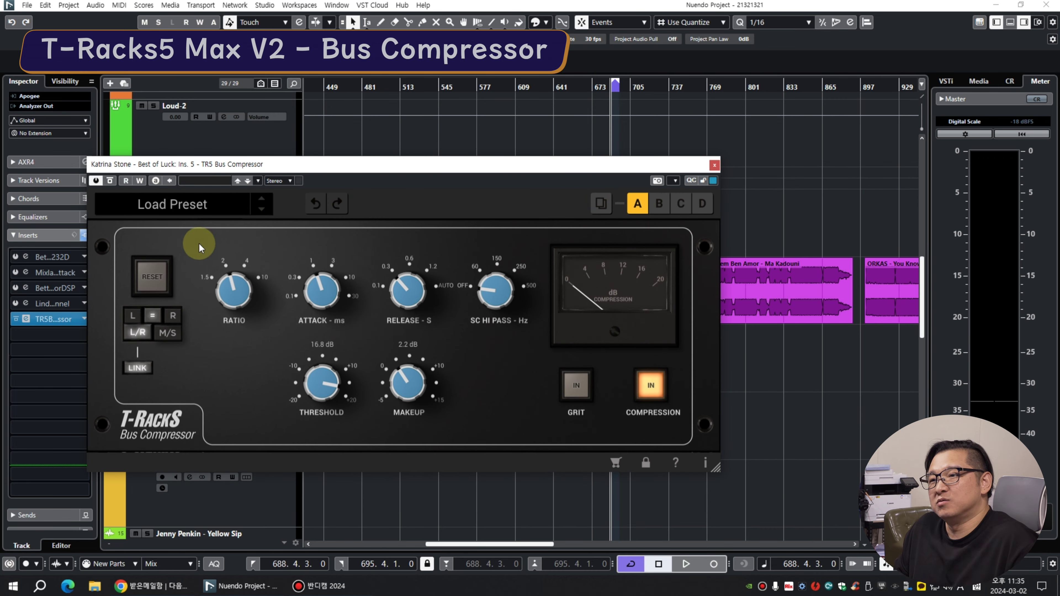
left_click_drag(295, 162, 308, 177)
Try ratio 1.5, attack 30 ms, Auto release, 500 Hz sidechain high-pass and 0.0 dB makeup on the TR5 Bus Compressor, and enable Grit.
scroll(246, 308, "up", 3)
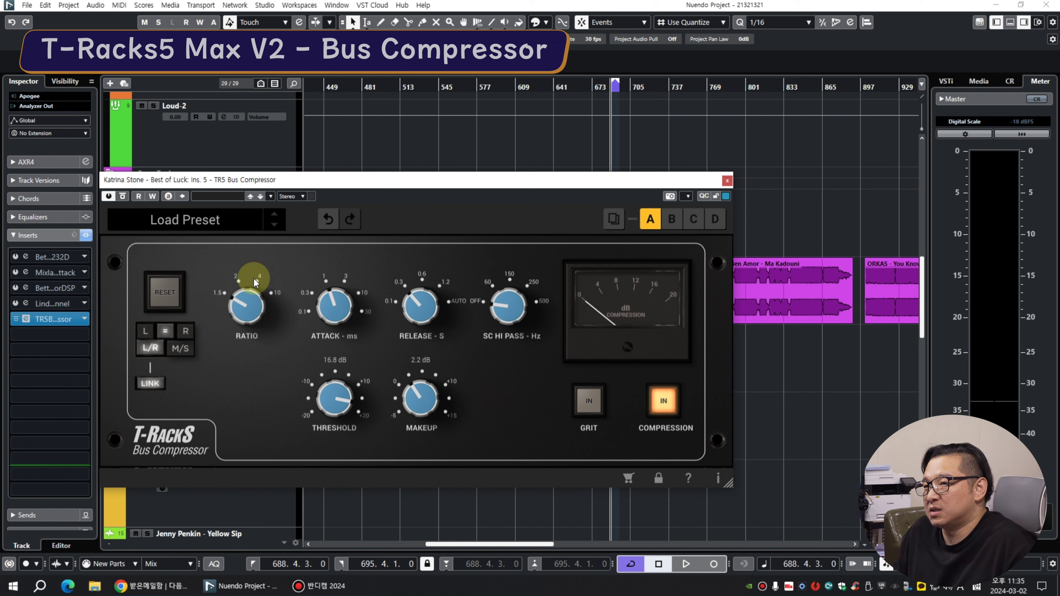
left_click_drag(267, 295, 244, 316)
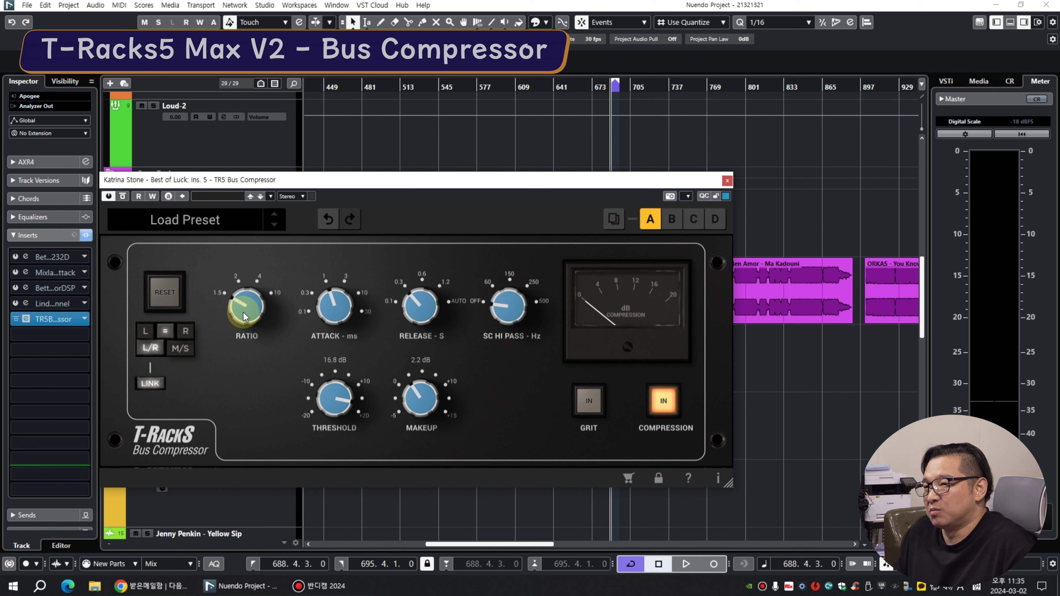
left_click_drag(332, 306, 330, 317)
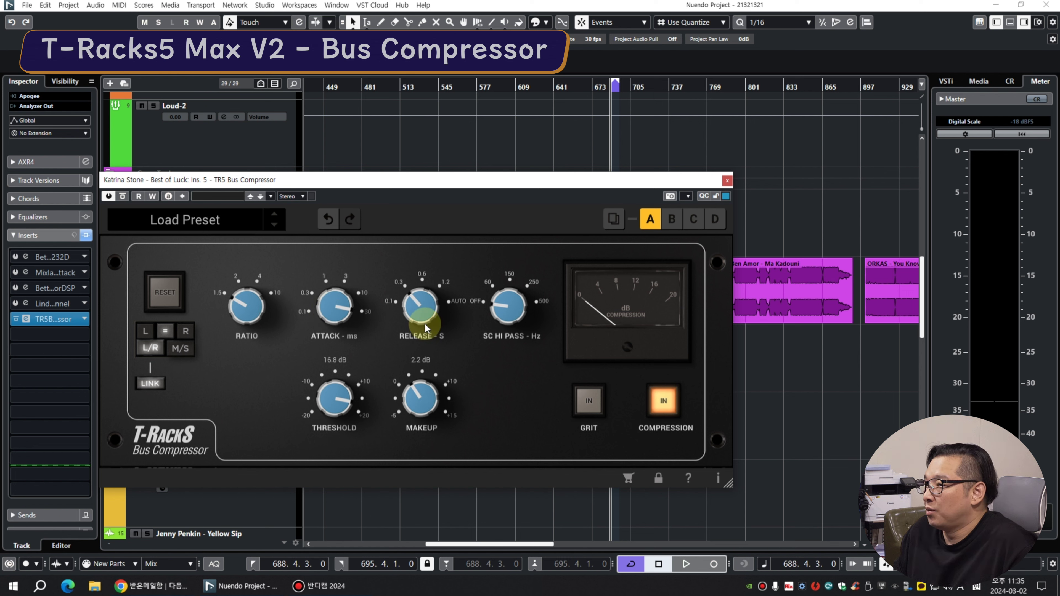
mouse_move(437, 301)
left_mouse_down()
mouse_move(421, 303)
mouse_move(430, 313)
left_mouse_up()
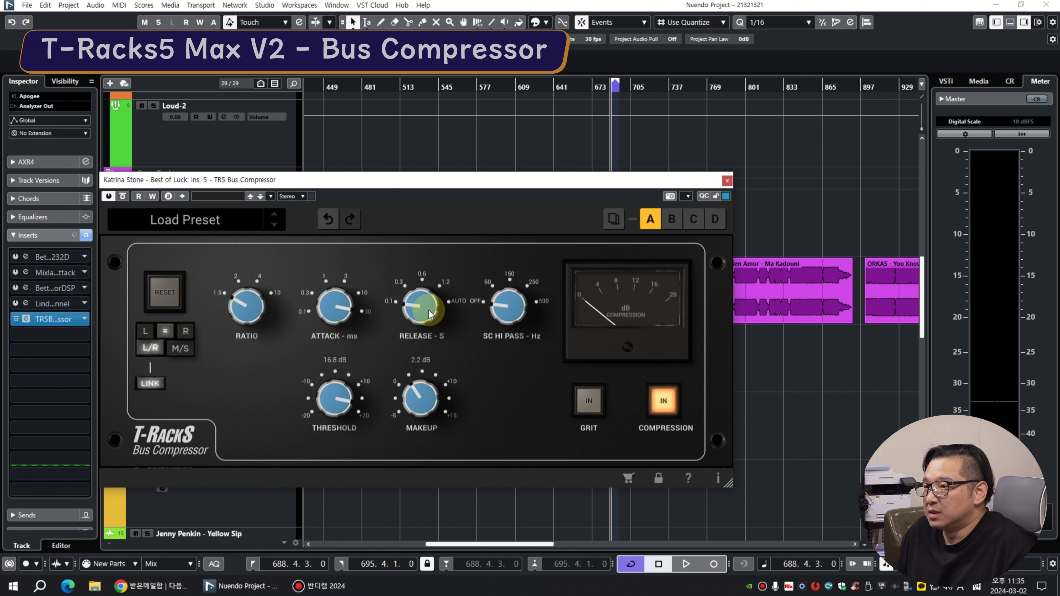
left_click_drag(507, 308, 517, 313)
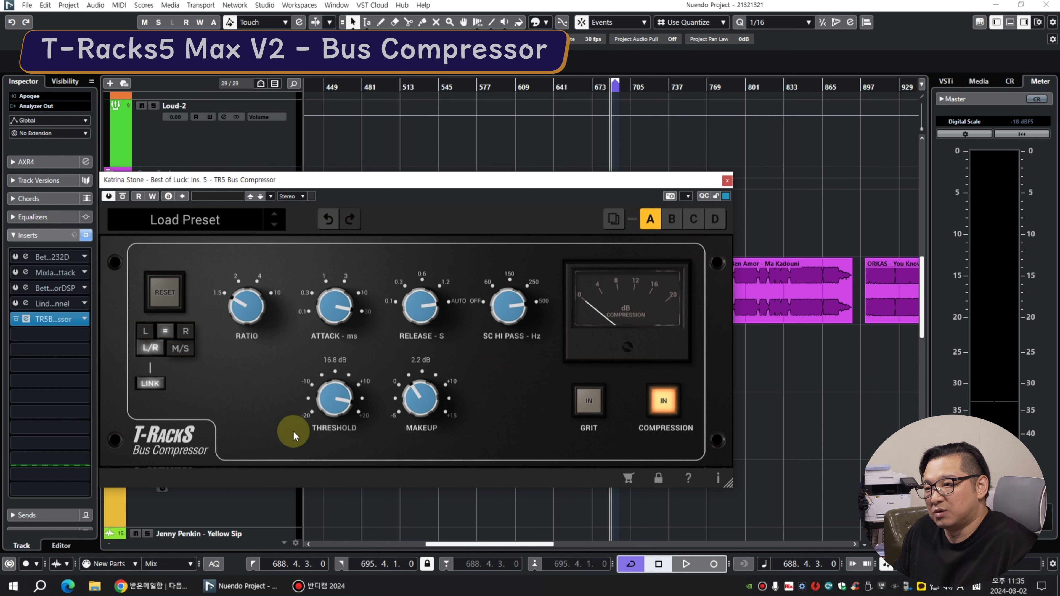
scroll(421, 405, "down", 5)
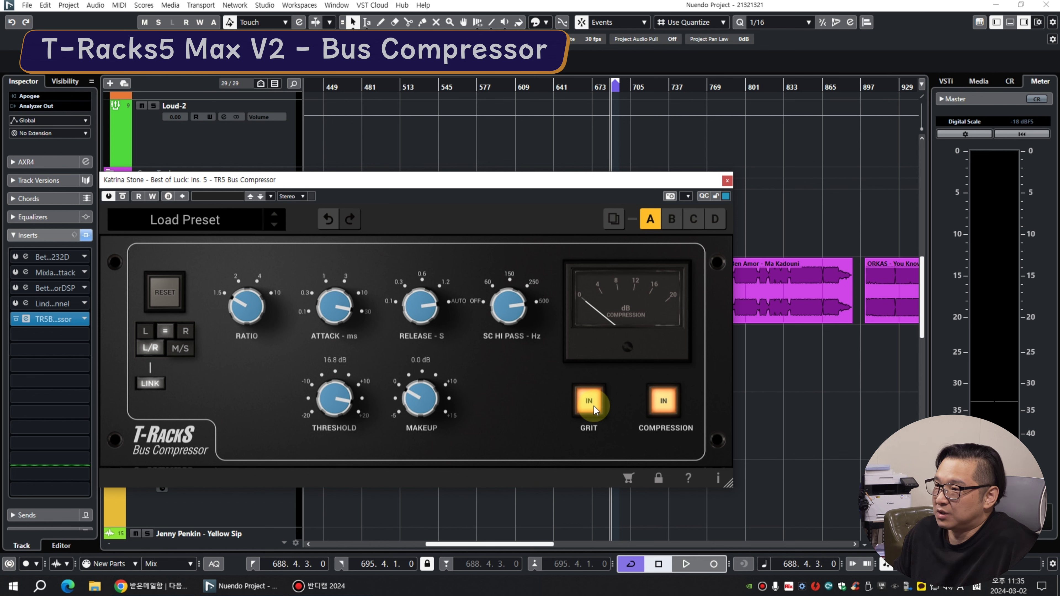
Open the Bettermaker Bus Compressor to examine its external sidechain option, and bring the TR5 Bus Compressor back to the front.
left_click_drag(347, 182, 605, 188)
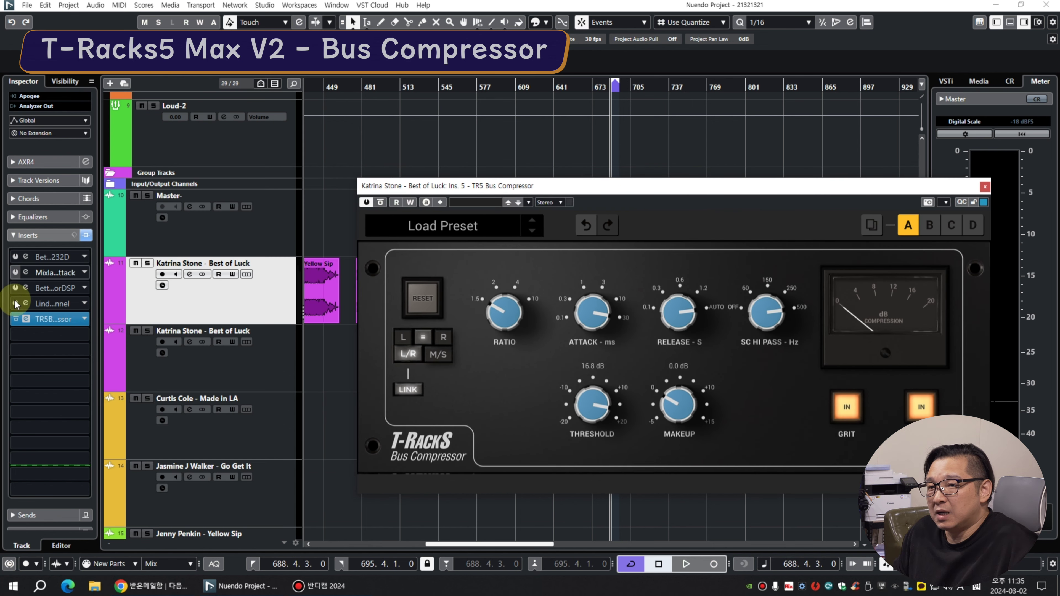
left_click(26, 287)
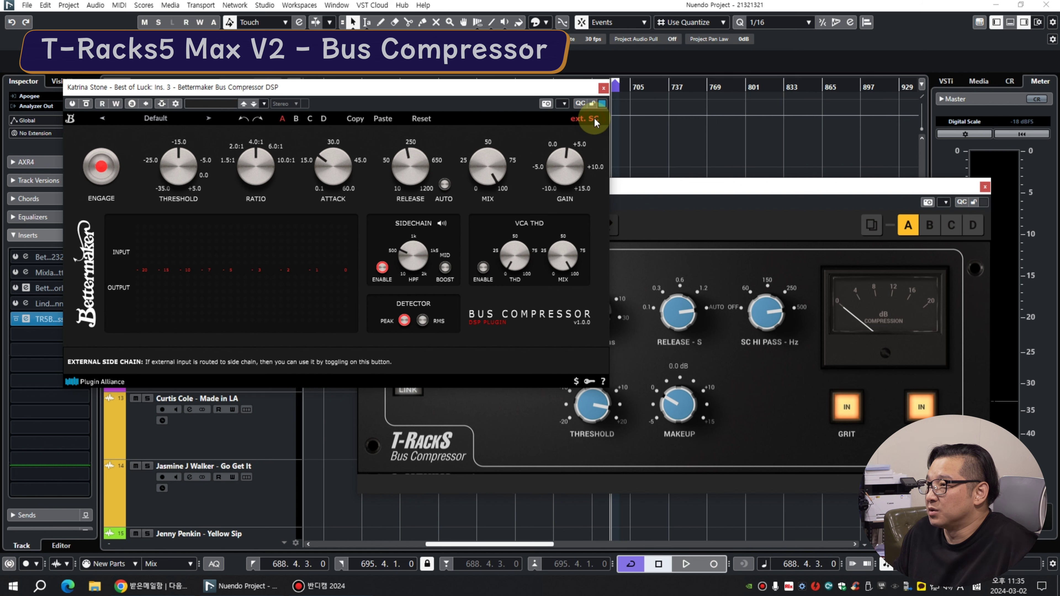
left_click(669, 185)
left_click_drag(669, 185, 532, 171)
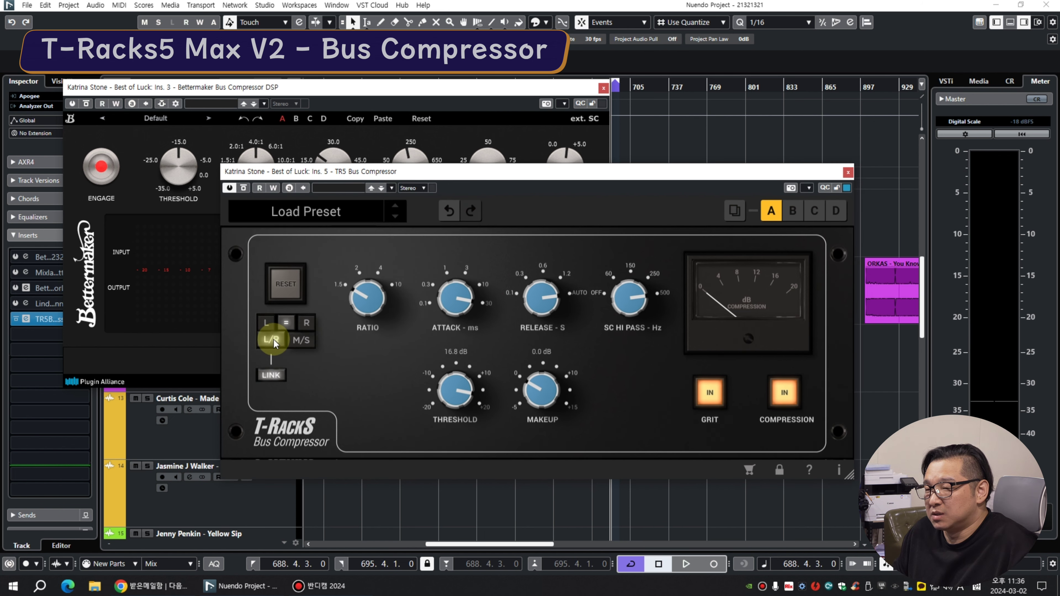
Try the TR5 Bus Compressor's M/S mode with channel linking off, switching between the side and combined channel views.
left_click(301, 341)
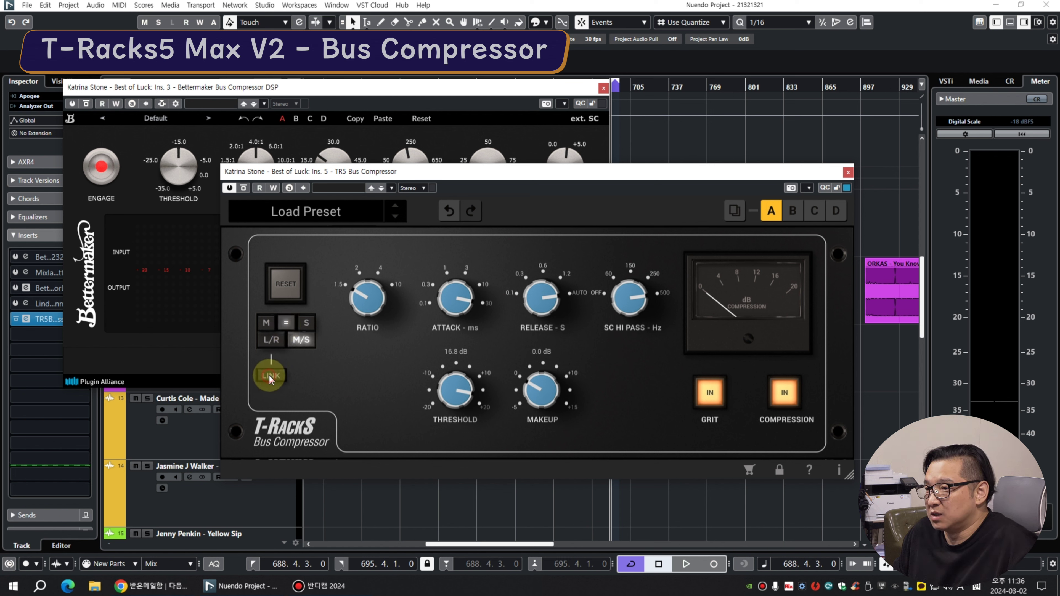
left_click(271, 341)
left_click(298, 339)
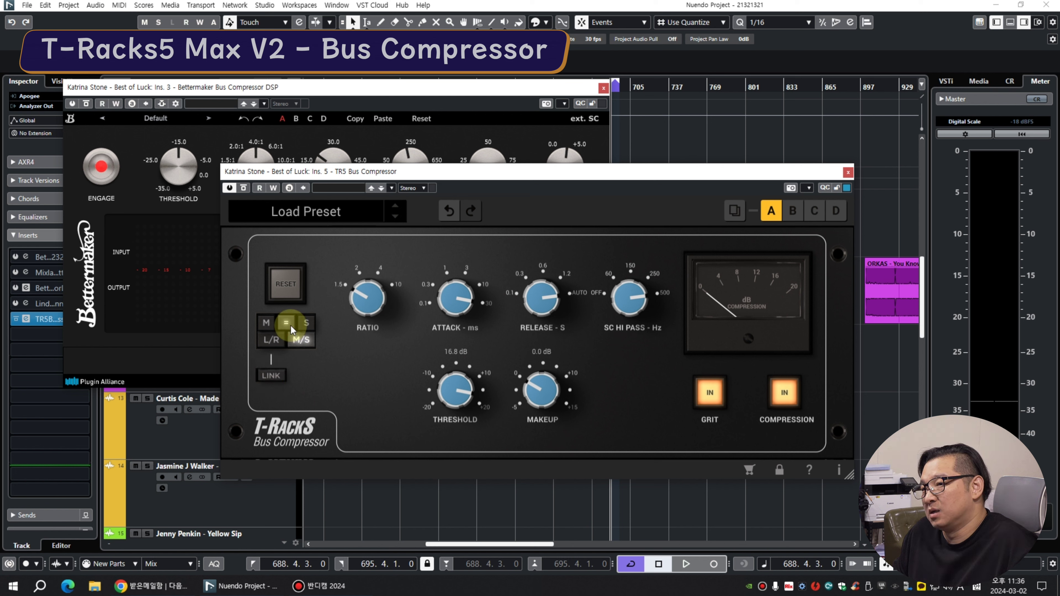
left_click(308, 323)
left_click(287, 323)
Try separate mid/side settings: ratio 2 and attack 3 ms on the combined view, and attack 30 ms on the mid channel.
left_click_drag(367, 312, 366, 304)
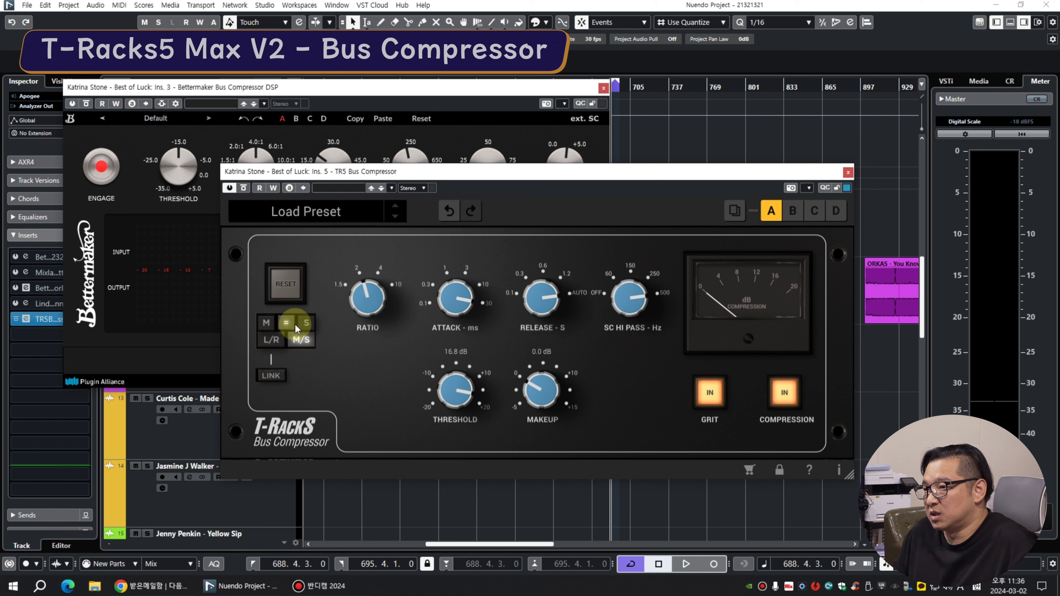
left_click_drag(452, 304, 454, 309)
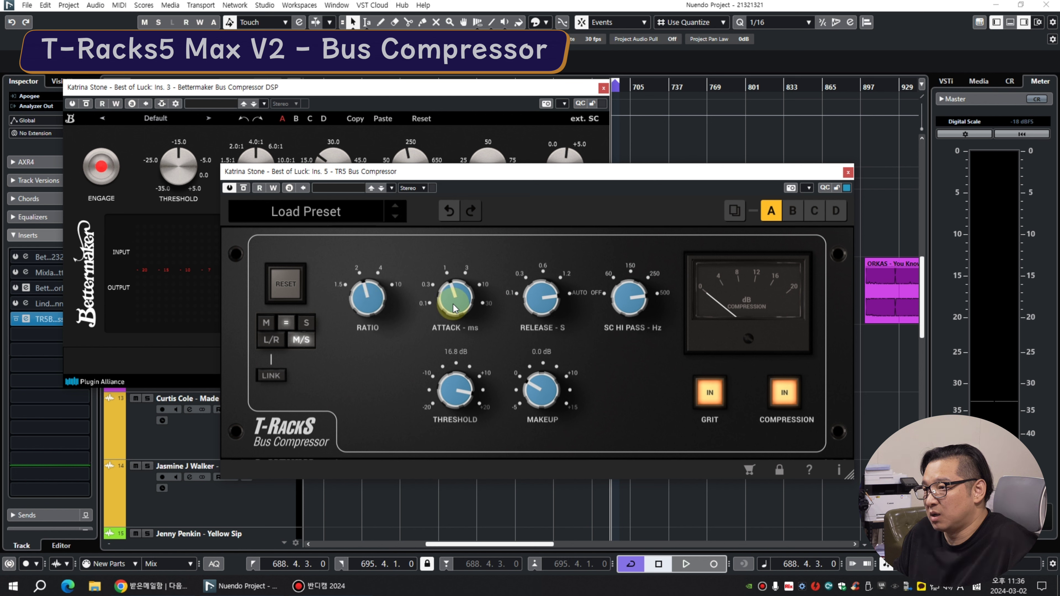
left_click(307, 324)
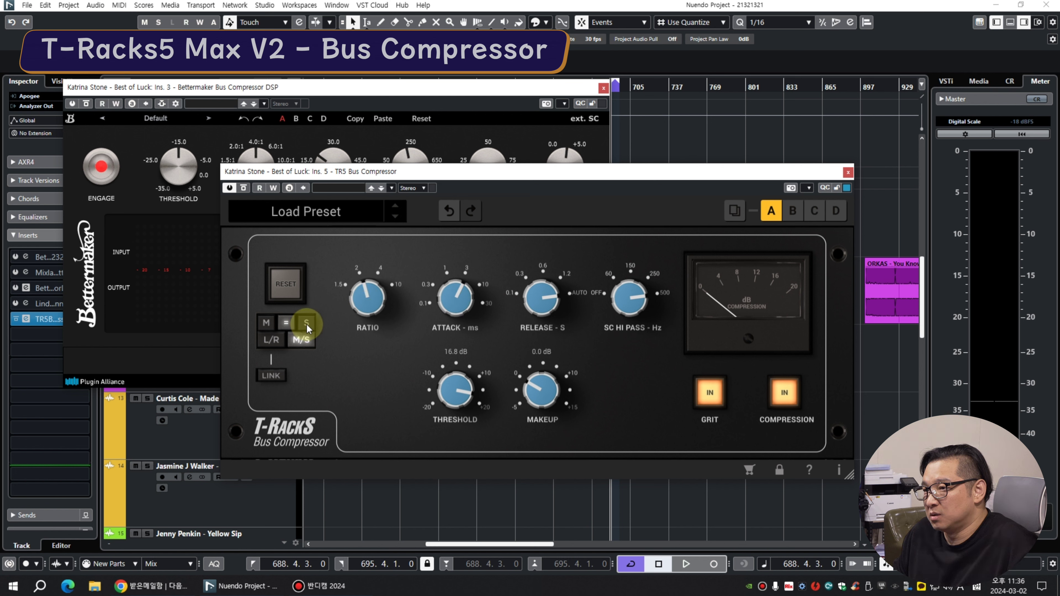
left_click(267, 324)
left_click(286, 324)
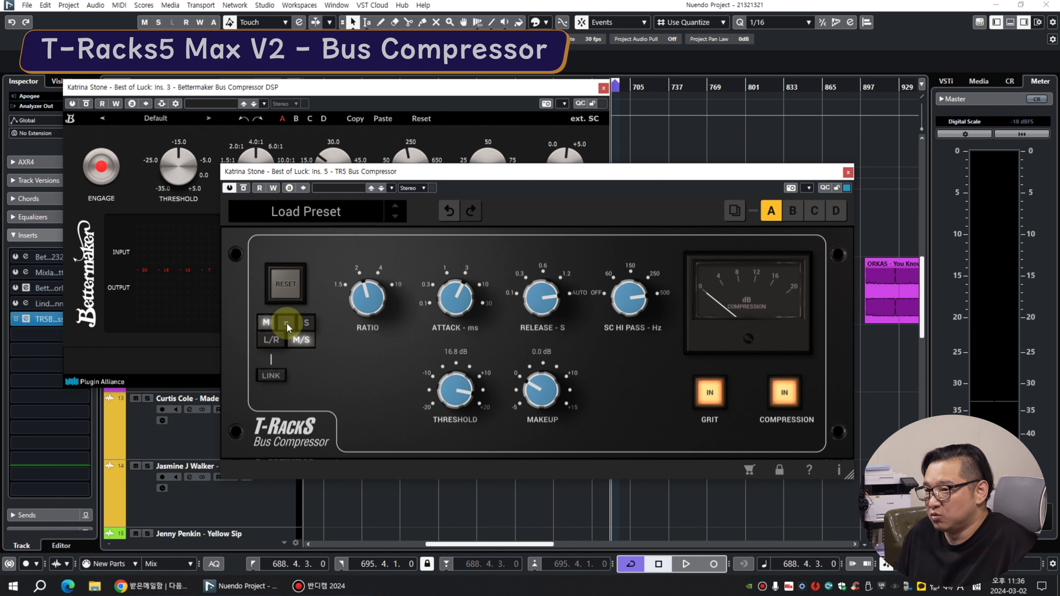
left_click(263, 324)
left_click_drag(452, 290, 459, 300)
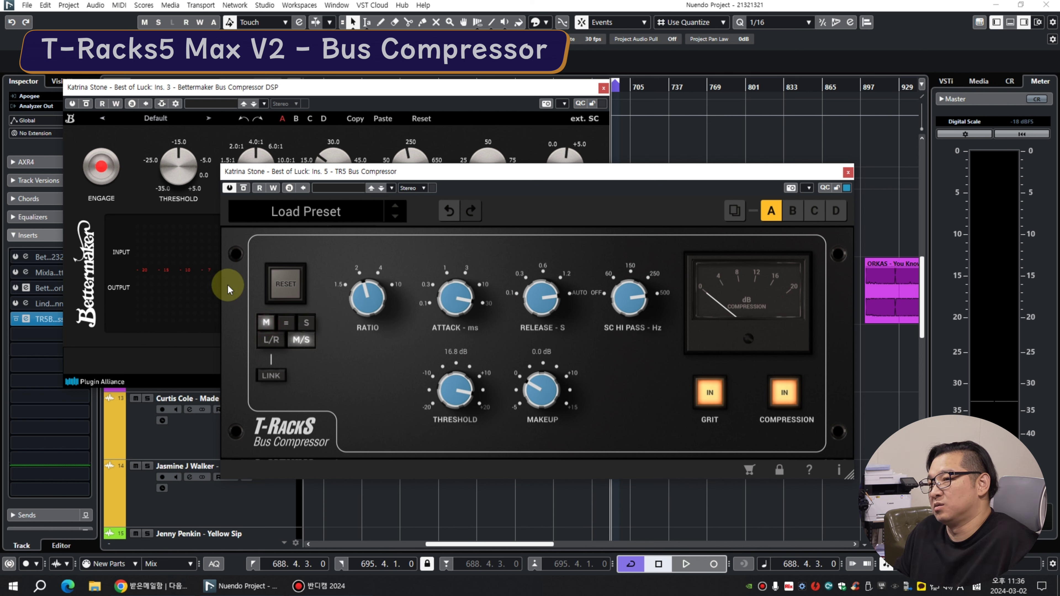
Reset the TR5 Bus Compressor to its defaults, play the loop and set the makeup gain to 0.0 dB.
left_click(285, 284)
left_click_drag(554, 173, 401, 138)
key("space")
left_click_drag(380, 351, 380, 363)
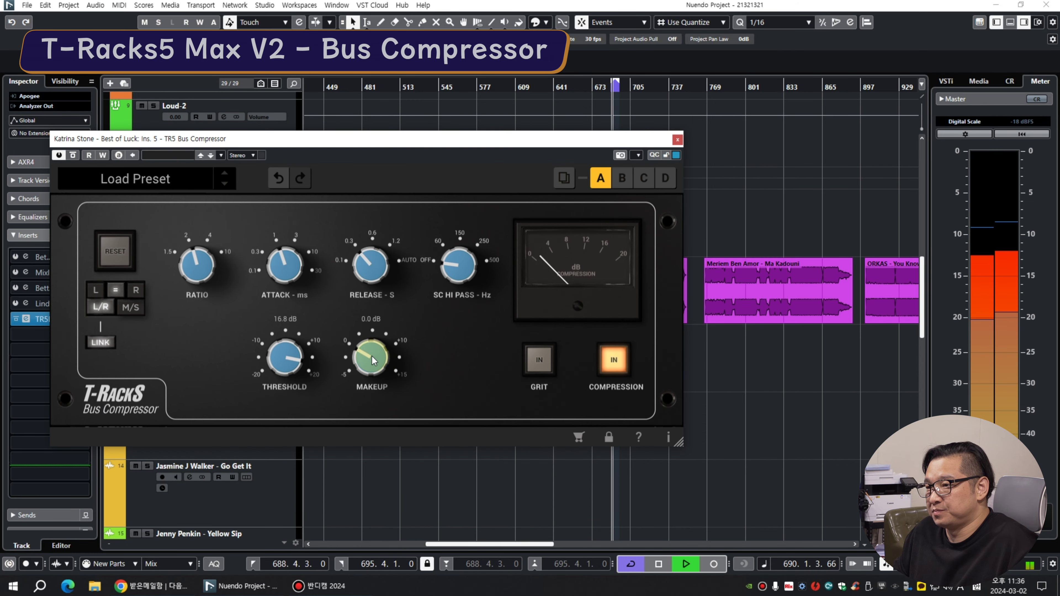
Set the ratio to 1.5, the attack to 10 ms, the release to Auto and the sidechain high-pass to about 250 Hz.
left_click_drag(198, 272, 283, 255)
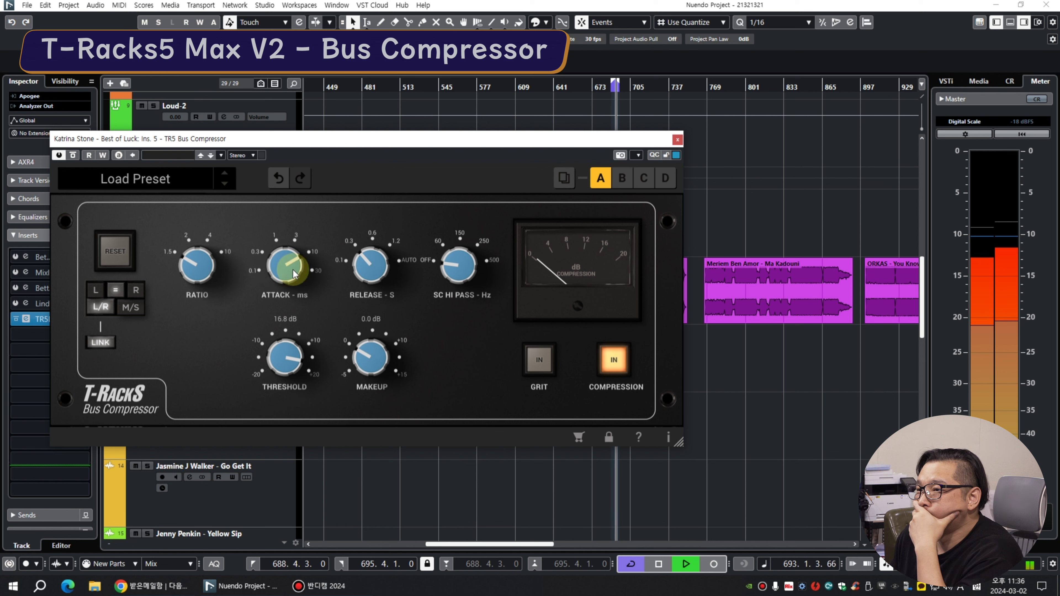
left_click_drag(392, 264, 391, 253)
left_click_drag(476, 271, 473, 267)
scroll(474, 267, "up", 2)
scroll(474, 267, "down", 1)
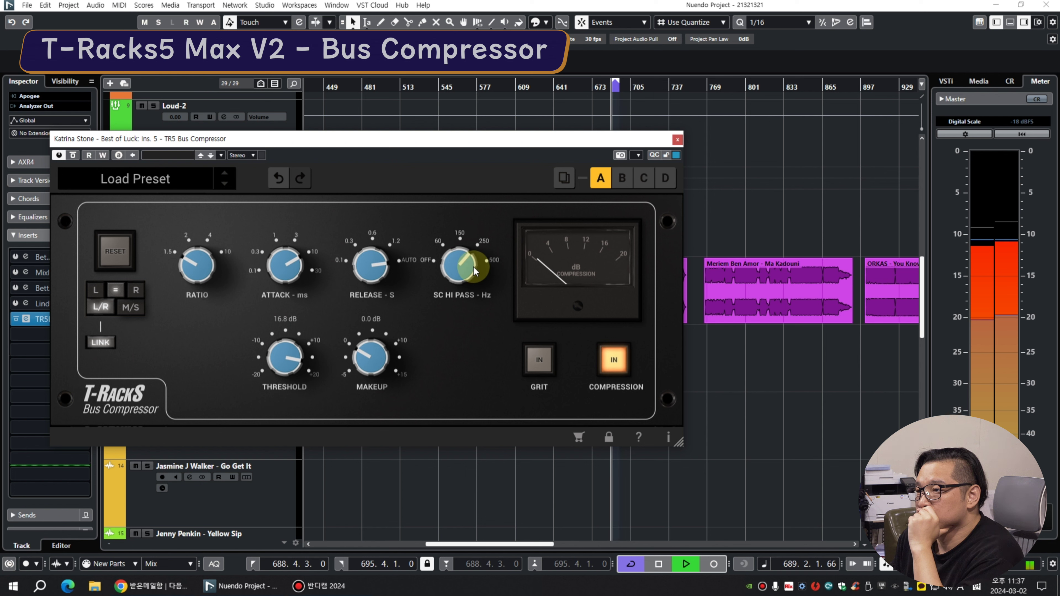
Set the threshold to 2.7 dB, the sidechain high-pass to 500 Hz and the makeup gain to 3.8 dB.
scroll(274, 363, "down", 3)
scroll(275, 366, "down", 1)
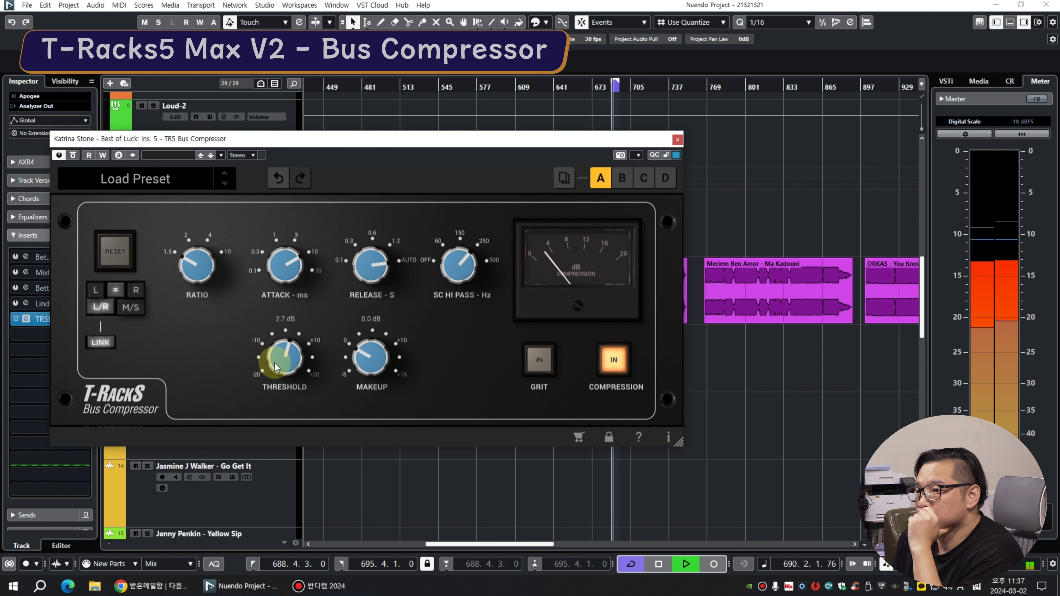
scroll(458, 263, "up", 2)
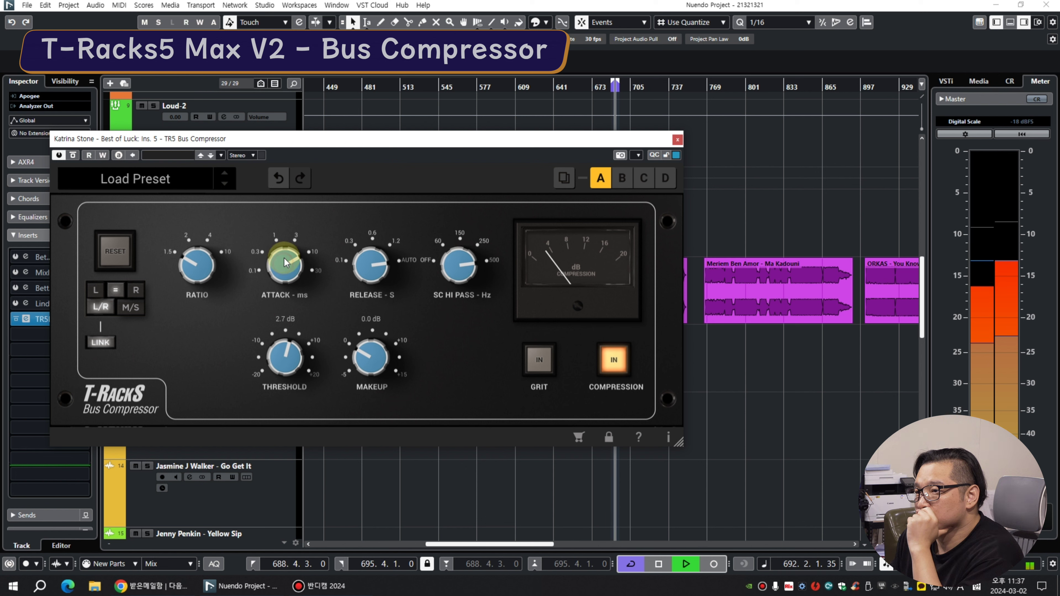
scroll(361, 362, "up", 1)
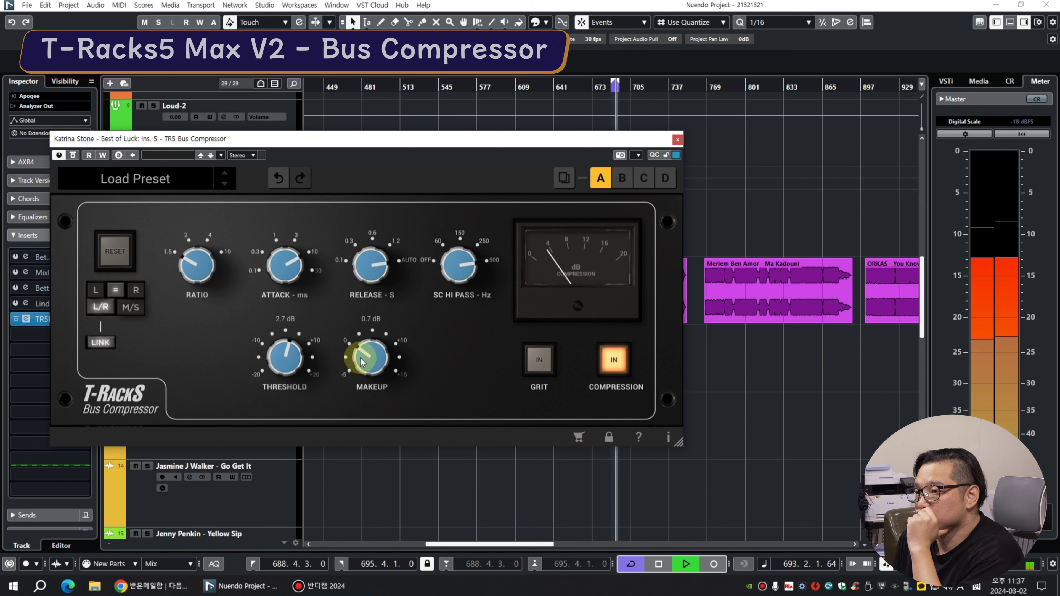
scroll(361, 361, "up", 1)
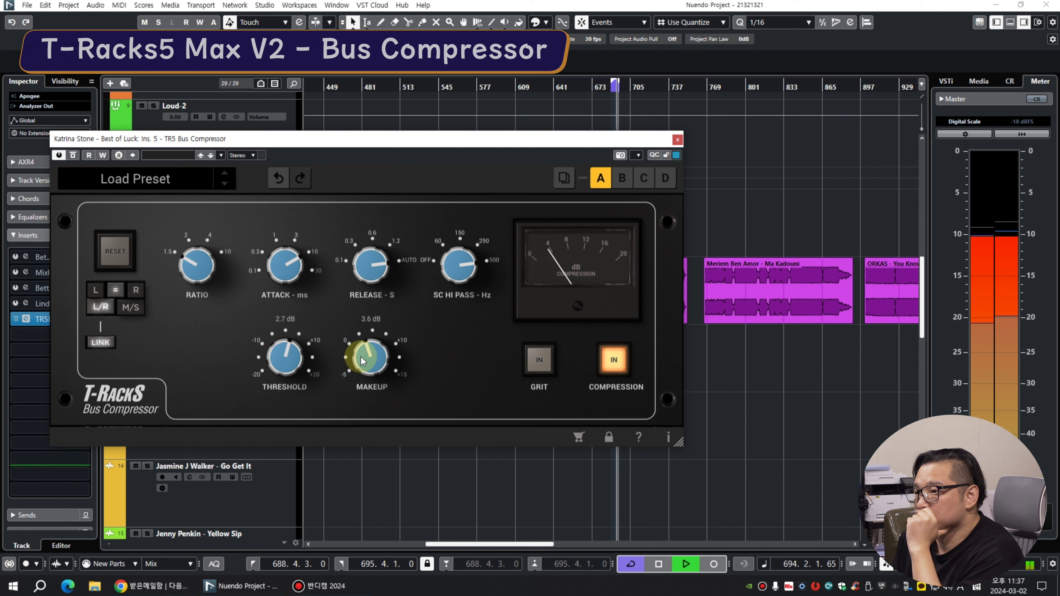
scroll(367, 363, "up", 2)
scroll(373, 364, "down", 1)
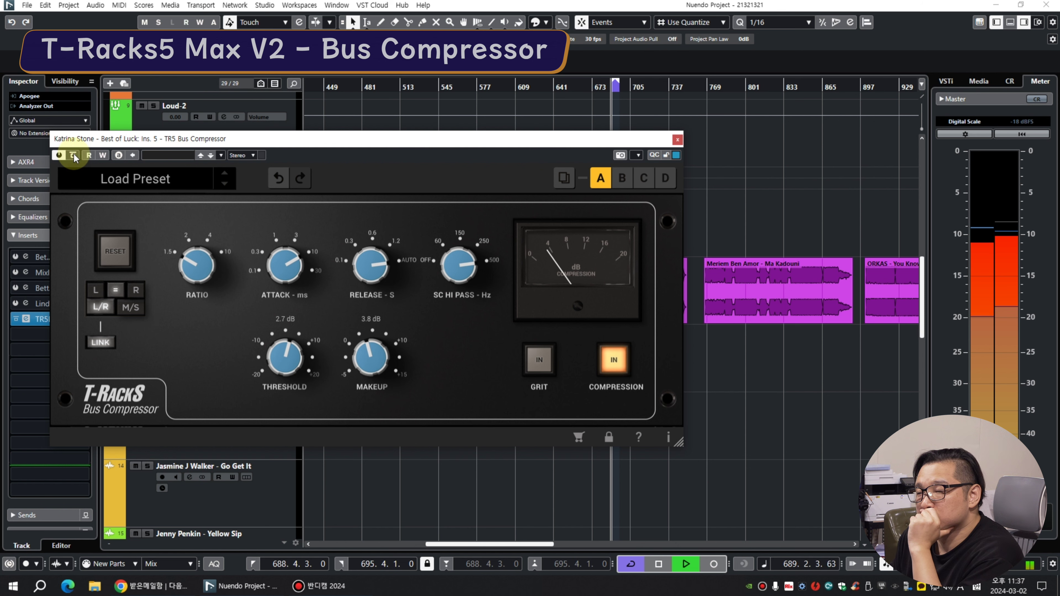
Enable Grit and compare the loop with the TR5 Bus Compressor bypassed and active.
left_click_drag(293, 138, 383, 127)
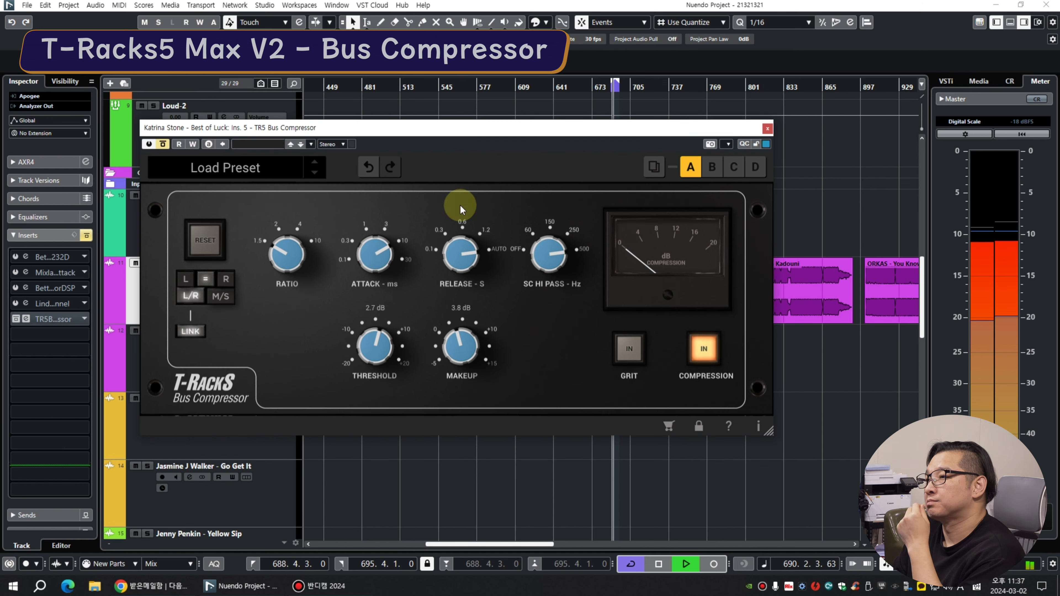
left_click(630, 348)
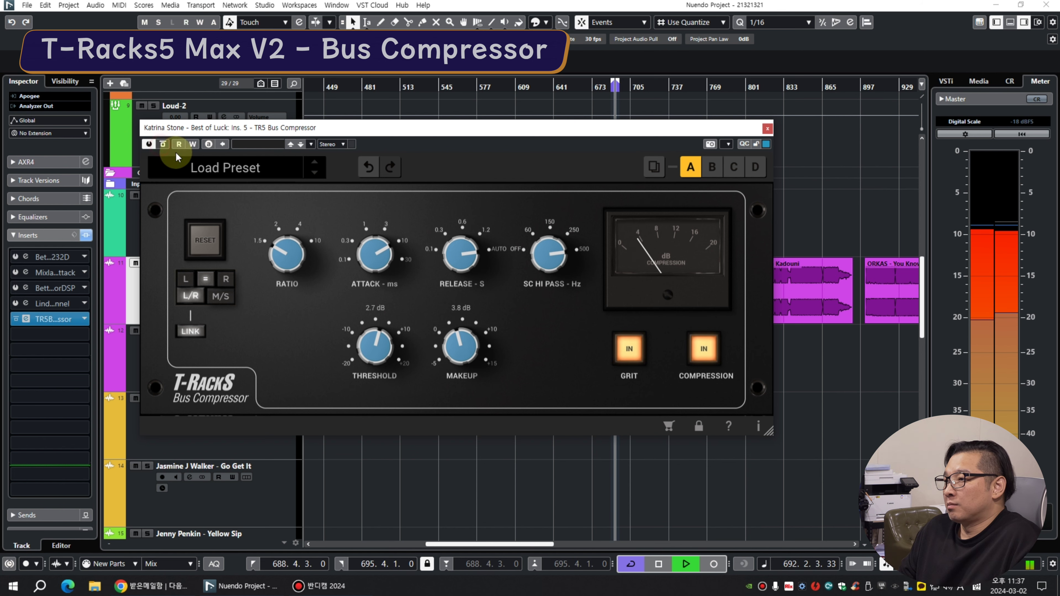
left_click_drag(489, 128, 476, 152)
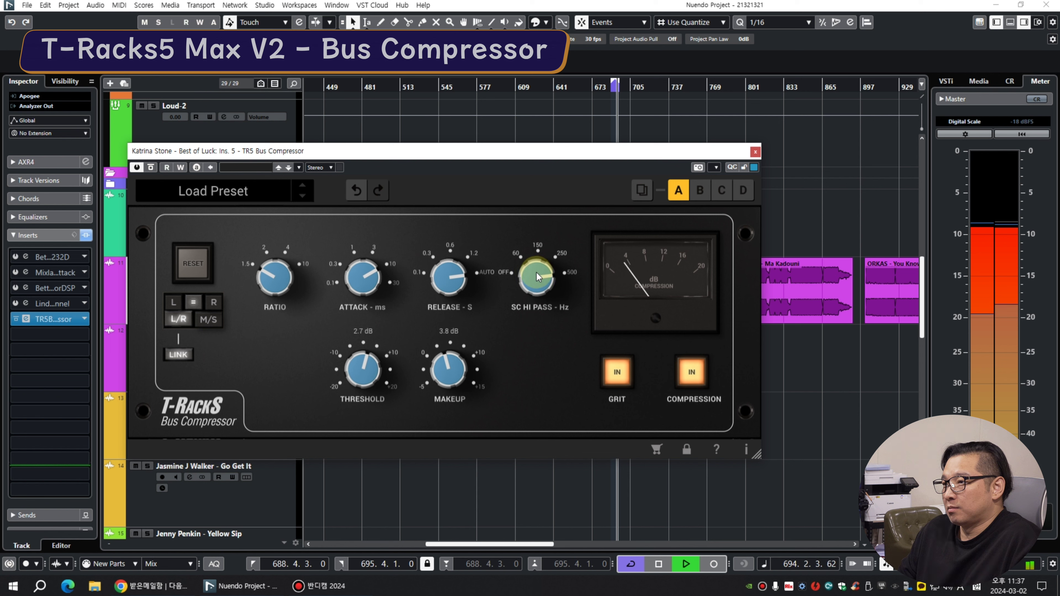
left_click(151, 168)
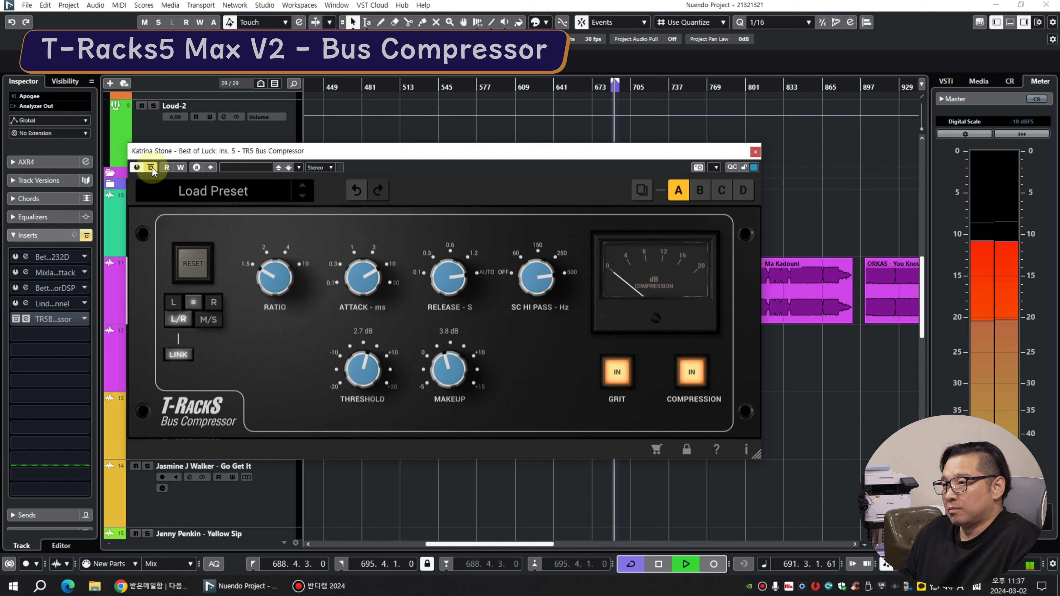
left_click(152, 169)
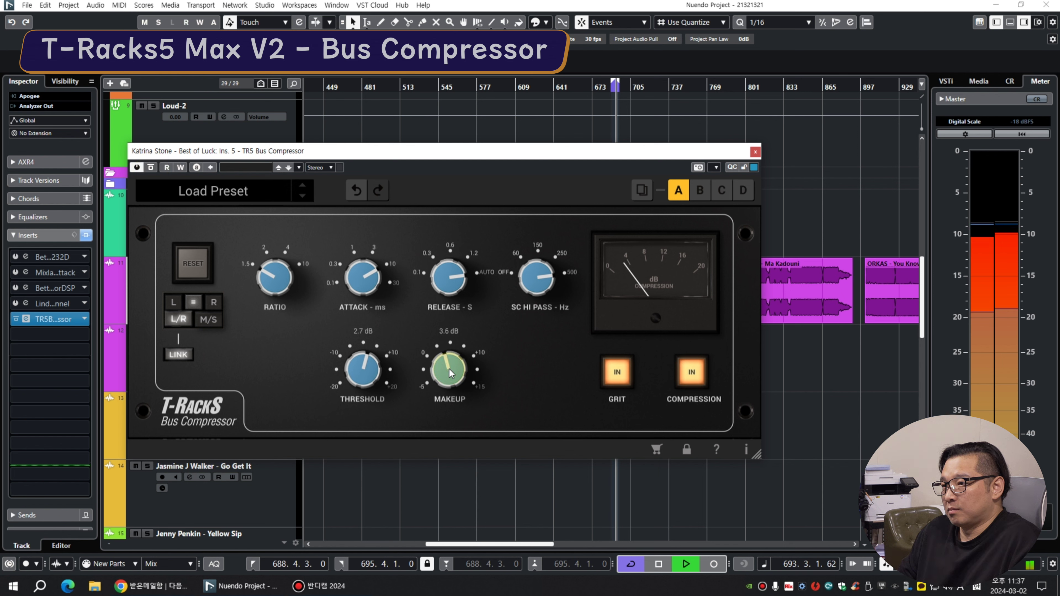
Trim the makeup gain to 3.3 dB and stop the loop playback.
left_click_drag(449, 370, 448, 376)
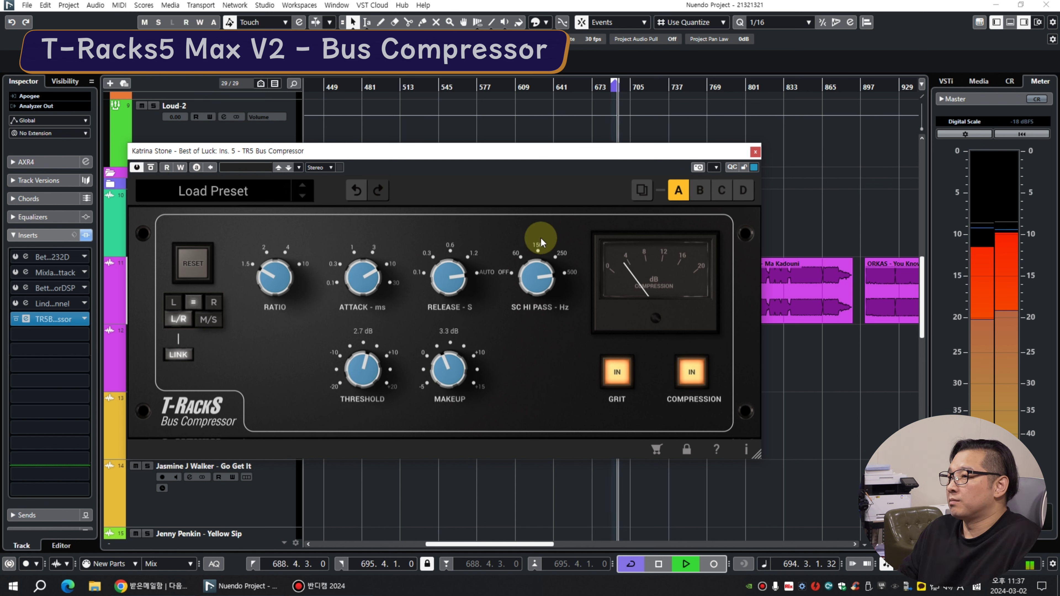
key("space")
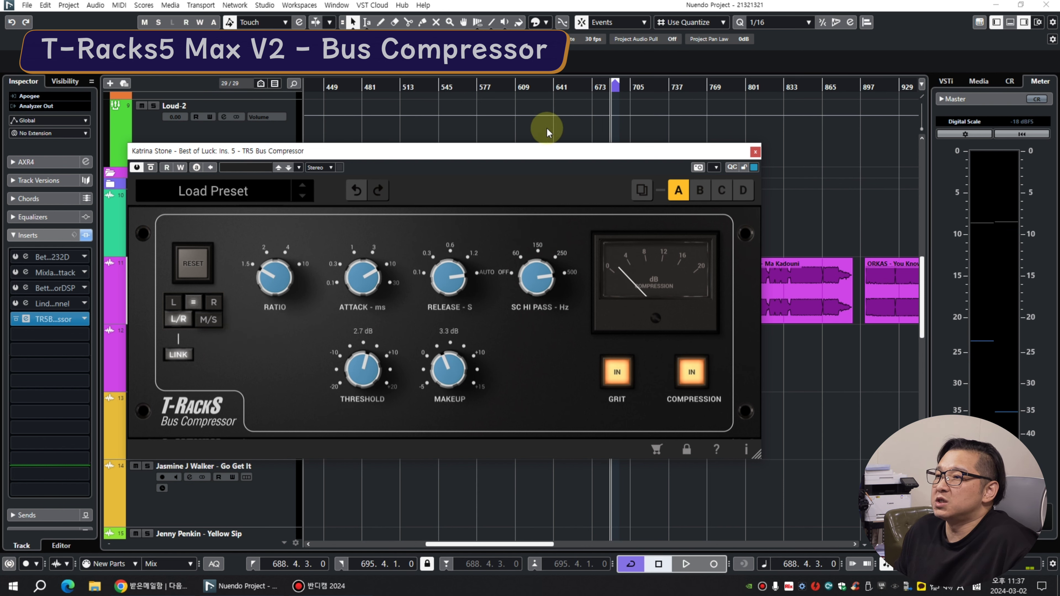
left_click_drag(485, 151, 490, 130)
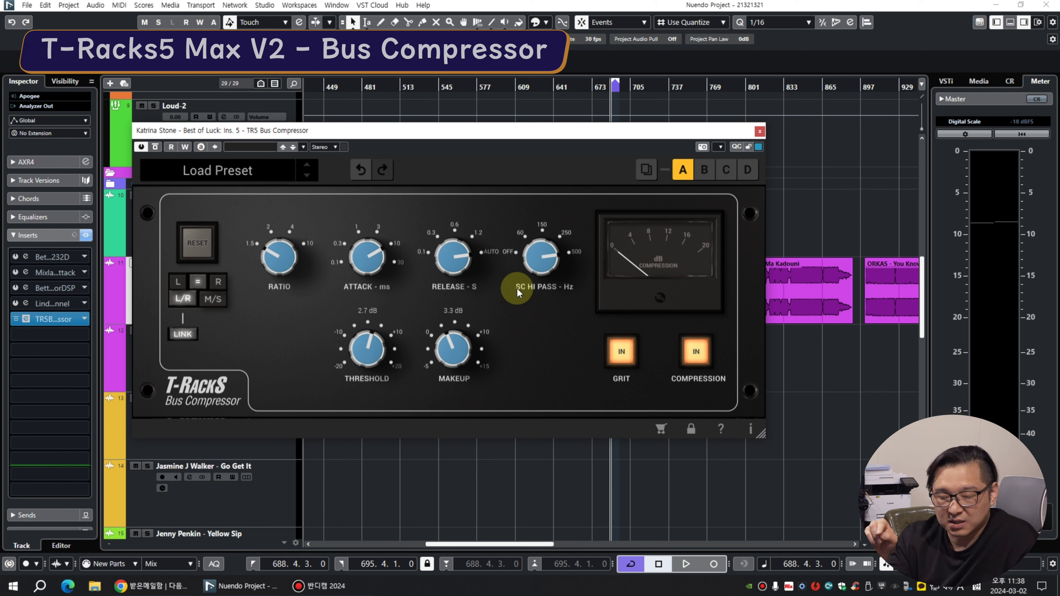
Load SSLComp Stereo into the track's first insert slot and arrange its window beside the TR5 Bus Compressor.
left_click(84, 256)
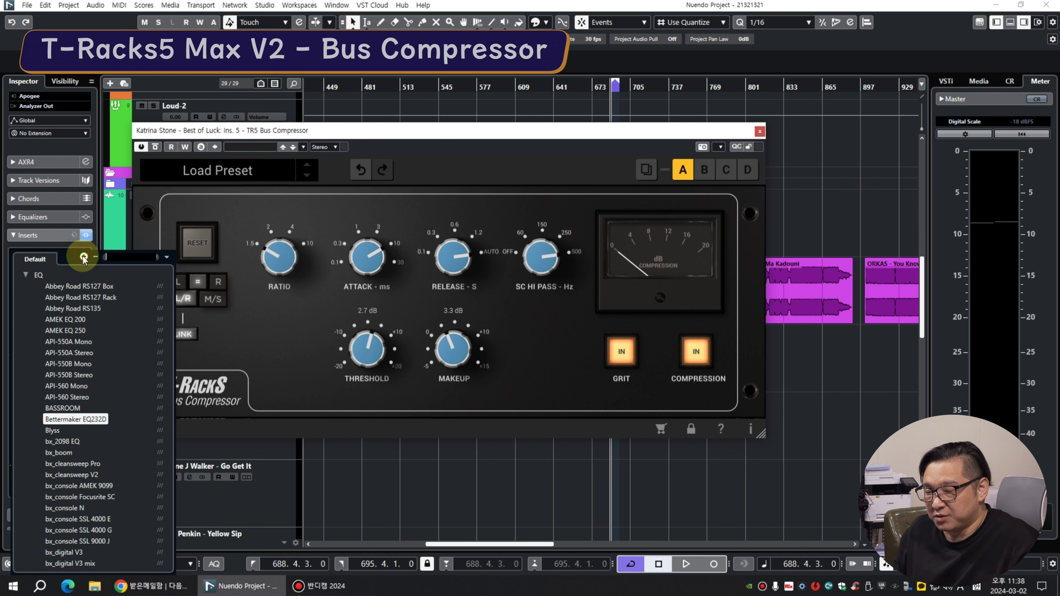
type("ssl")
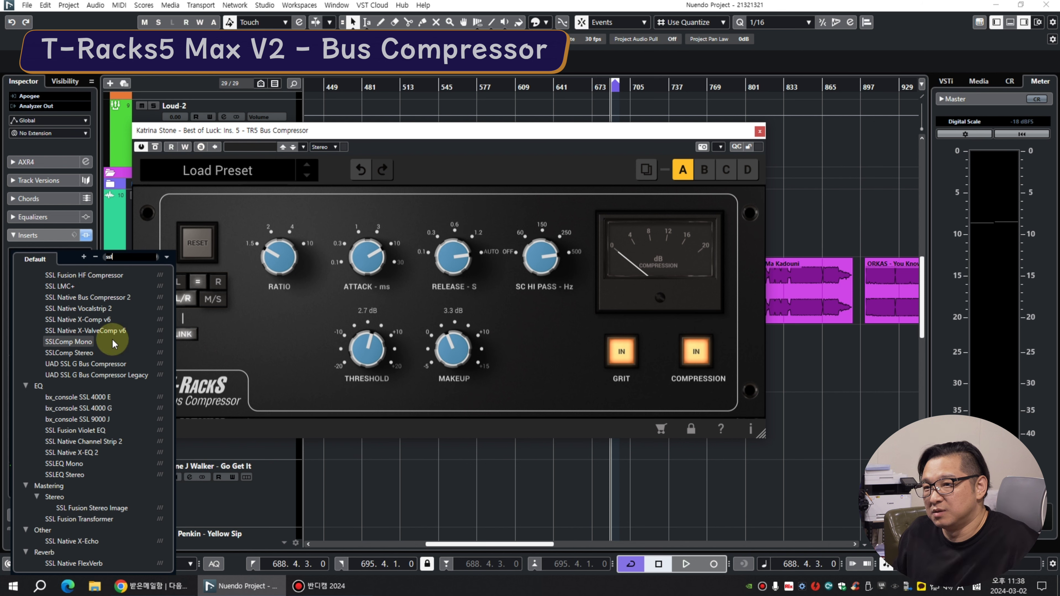
left_click(62, 353)
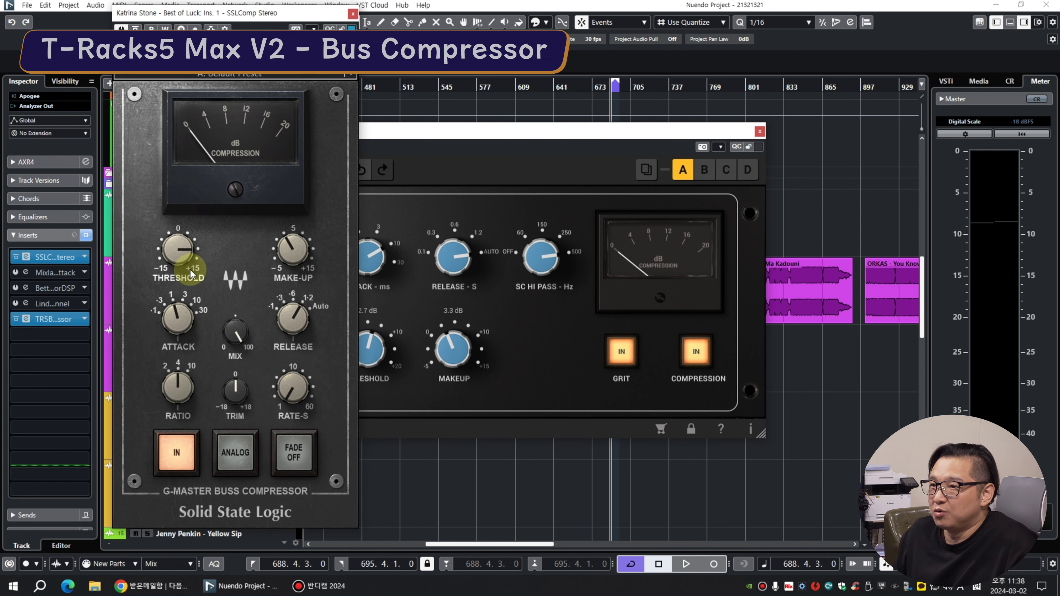
left_click_drag(257, 15, 288, 21)
left_click_drag(459, 129, 572, 131)
left_click(264, 23)
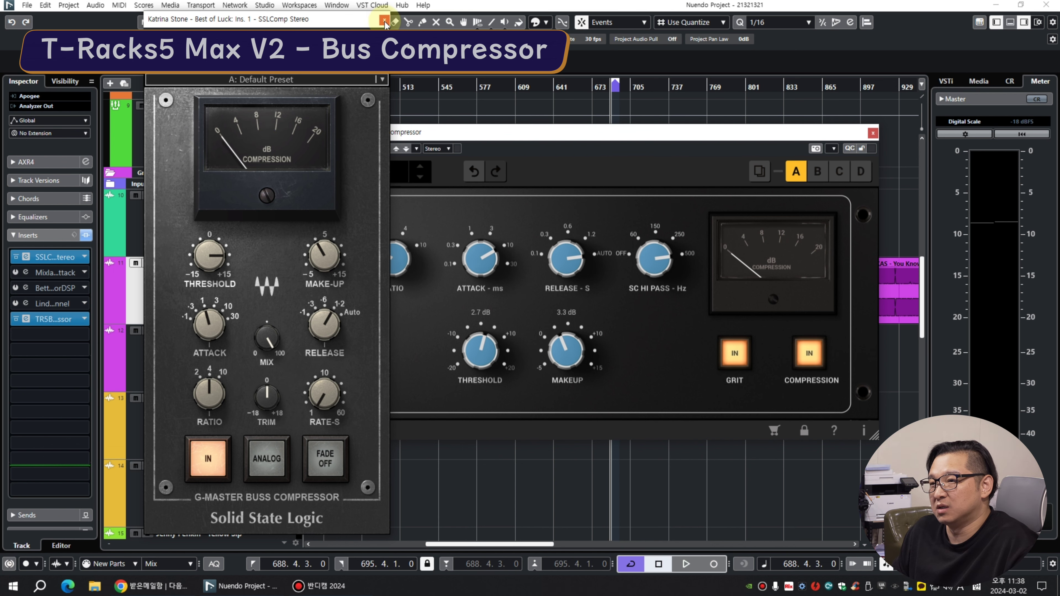
left_click_drag(384, 22, 410, 28)
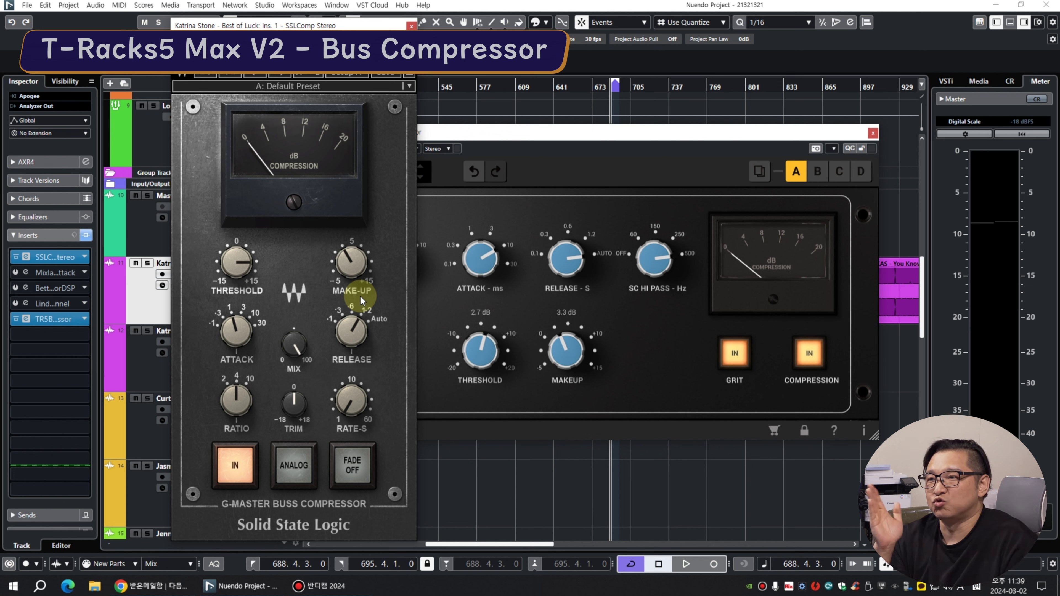
Set the TR5 Bus Compressor's sidechain high-pass to 250 Hz, compare its panel with SSLComp Stereo, and close the SSLComp window.
left_click(658, 334)
scroll(656, 253, "down", 2)
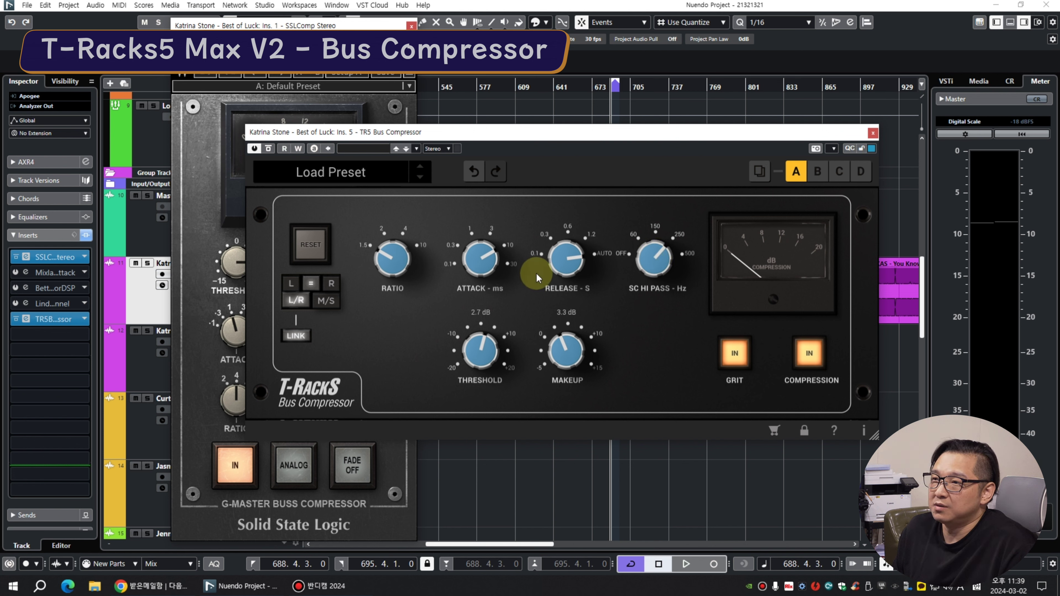
left_click(370, 97)
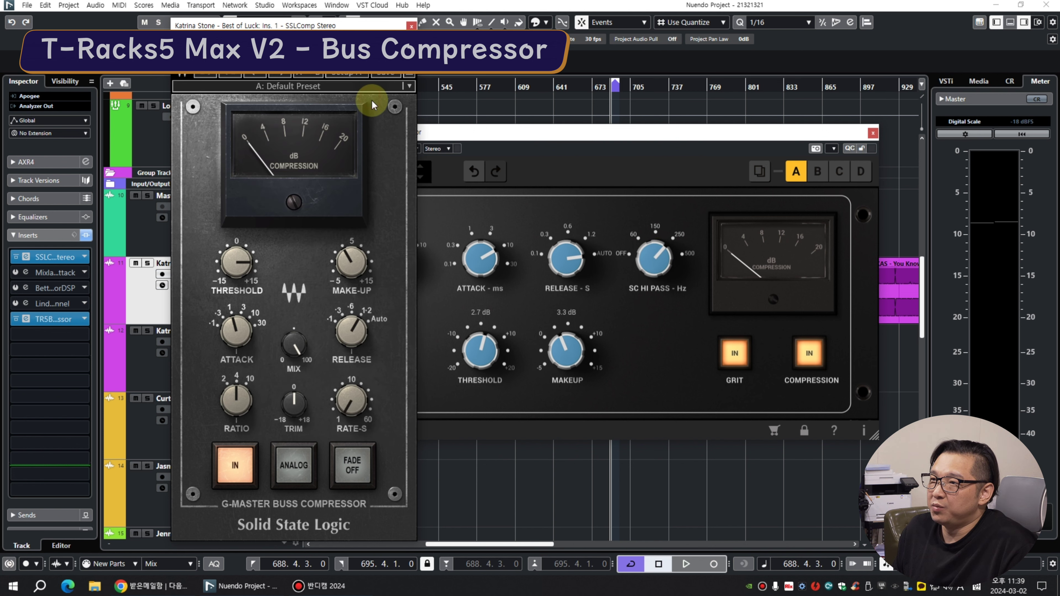
left_click(491, 134)
left_click_drag(491, 134, 513, 145)
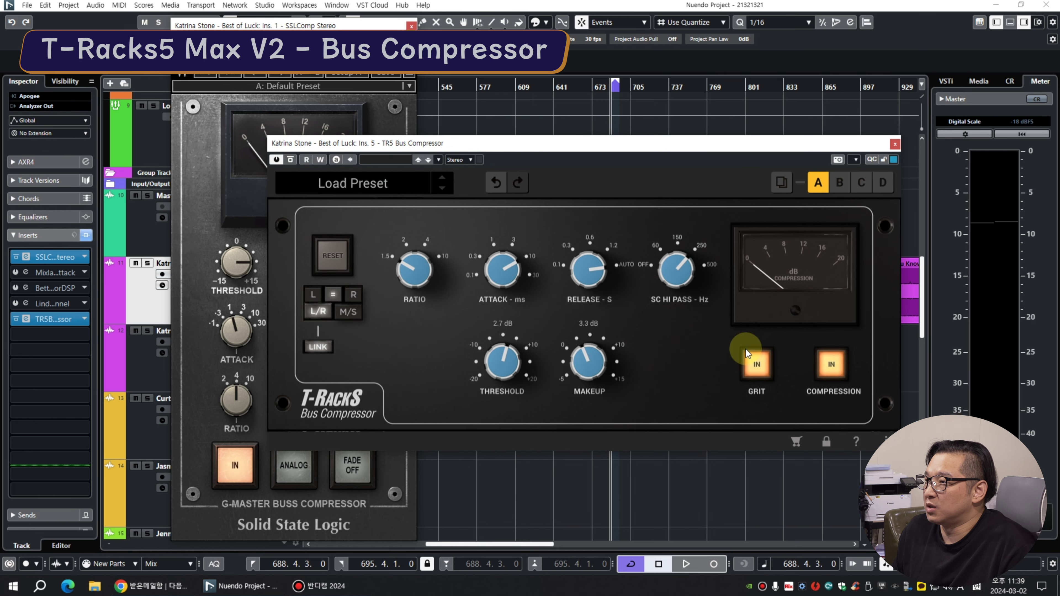
left_click(411, 26)
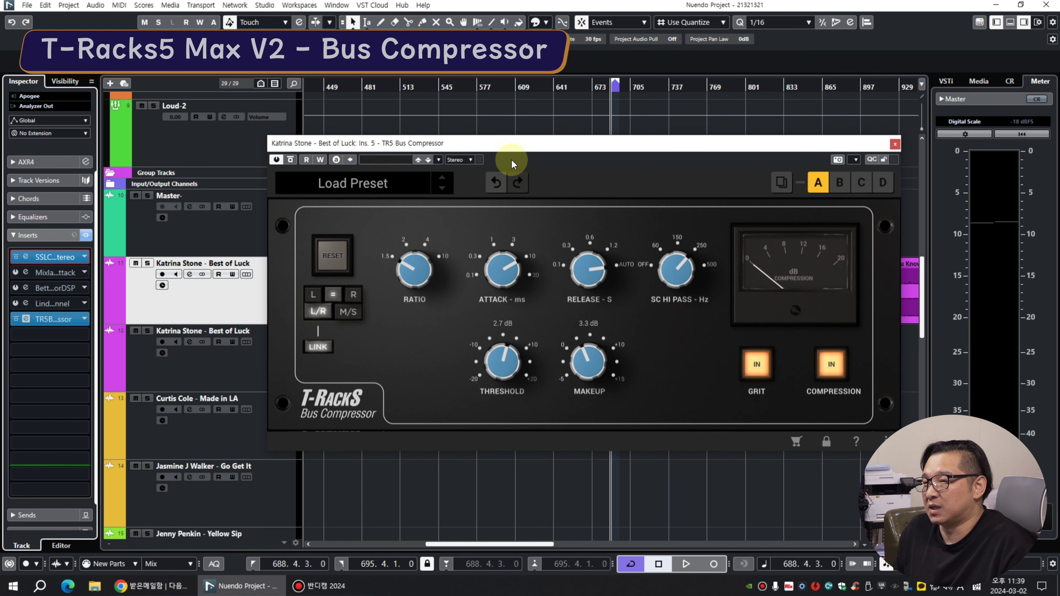
Play the track from near the start of the Kirari Kirameku clip, repositioning the TR5 Bus Compressor window.
left_click_drag(493, 144, 228, 122)
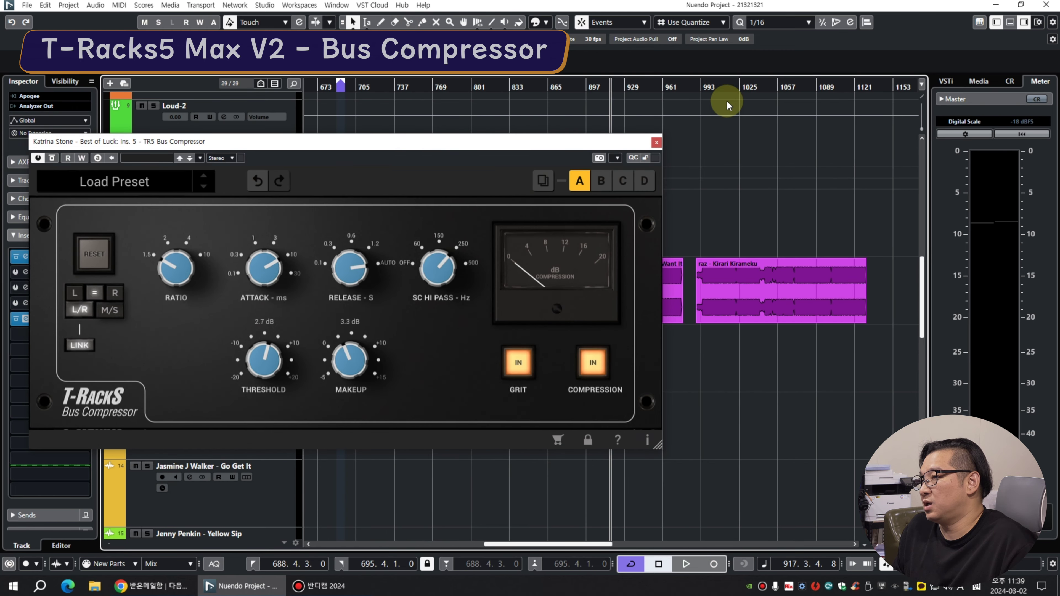
left_click(729, 85)
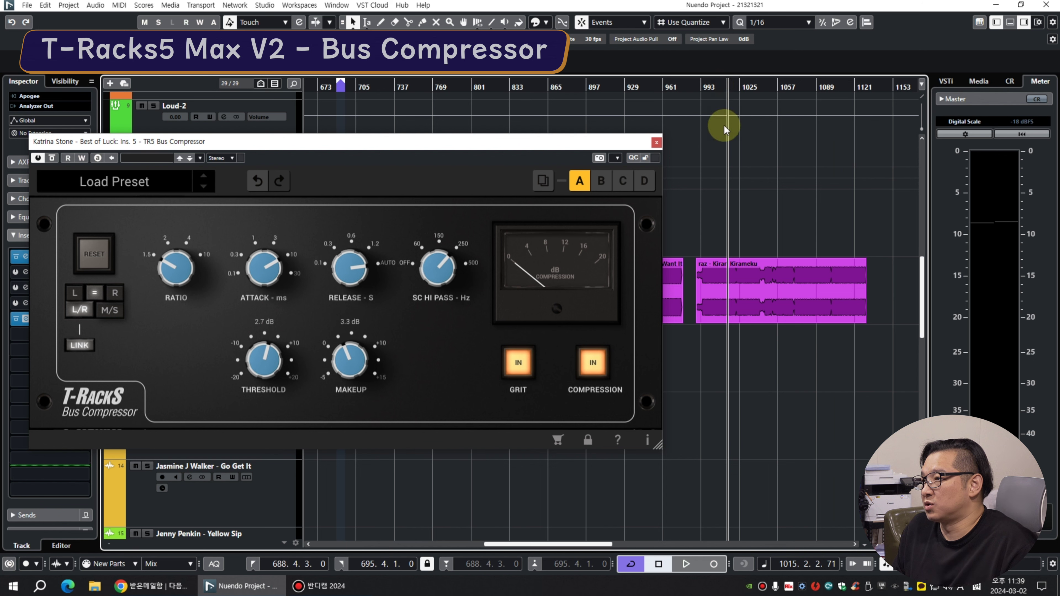
left_click(711, 85)
key("space")
left_click_drag(374, 142, 449, 140)
Set the sidechain high-pass to 500 Hz, the threshold to 5.5 dB and the makeup to 1.8 dB, comparing against bypass.
scroll(523, 267, "up", 1)
scroll(340, 363, "up", 3)
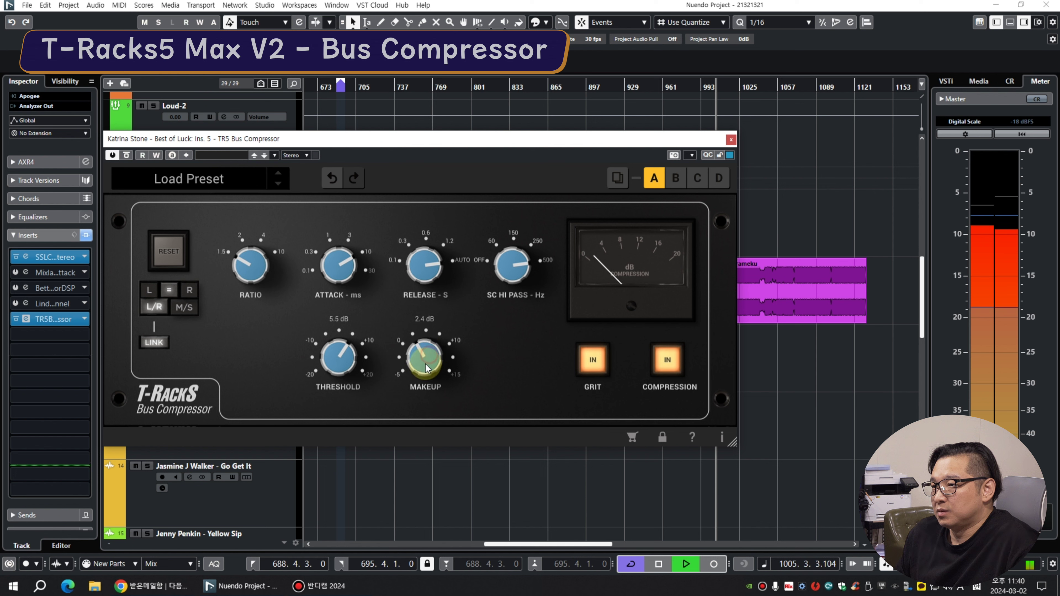
scroll(424, 366, "down", 3)
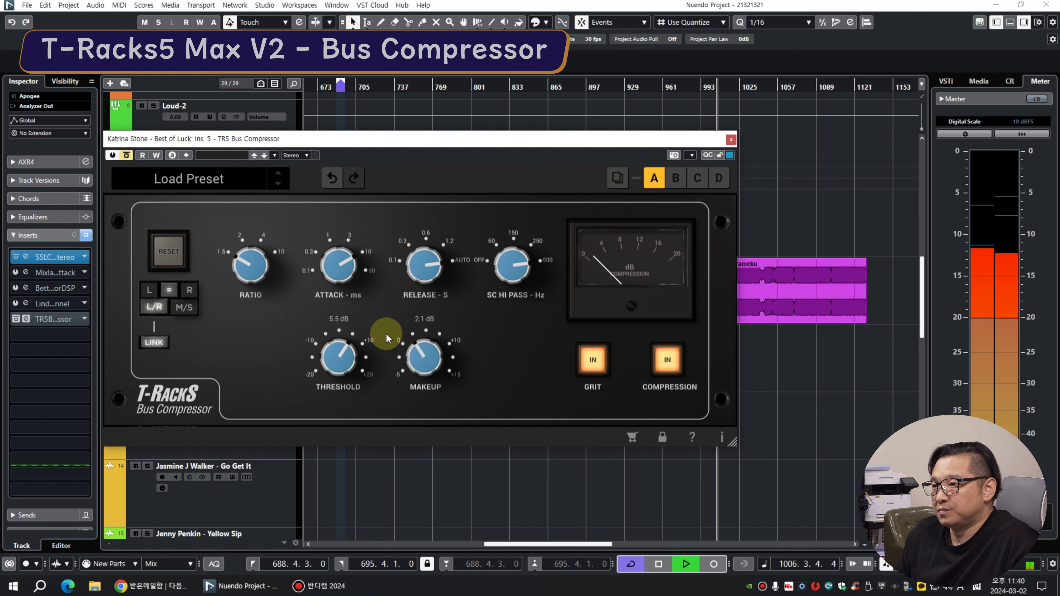
scroll(420, 360, "down", 2)
scroll(420, 360, "up", 1)
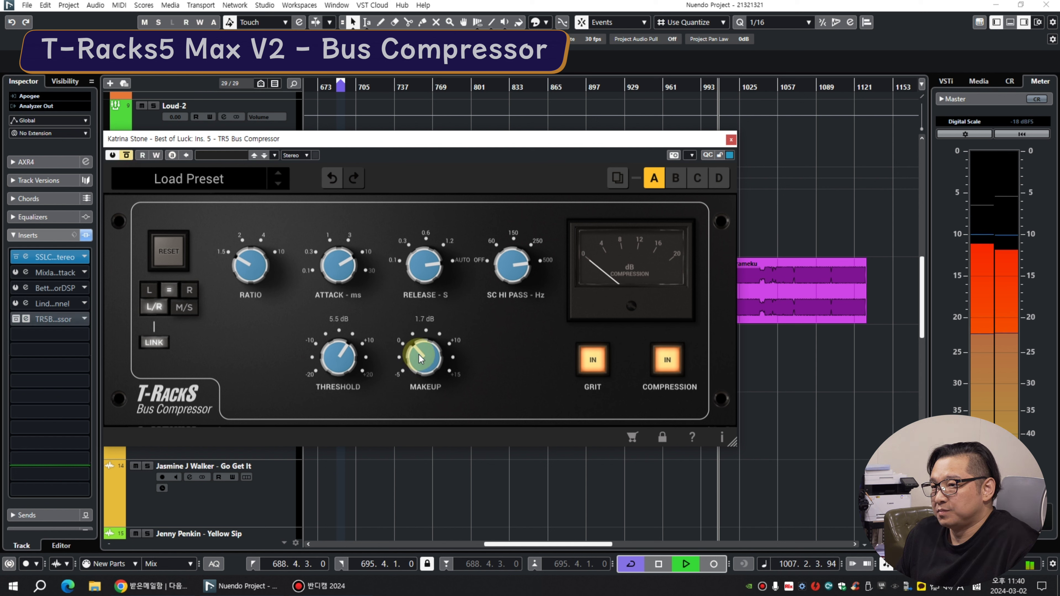
left_click(126, 155)
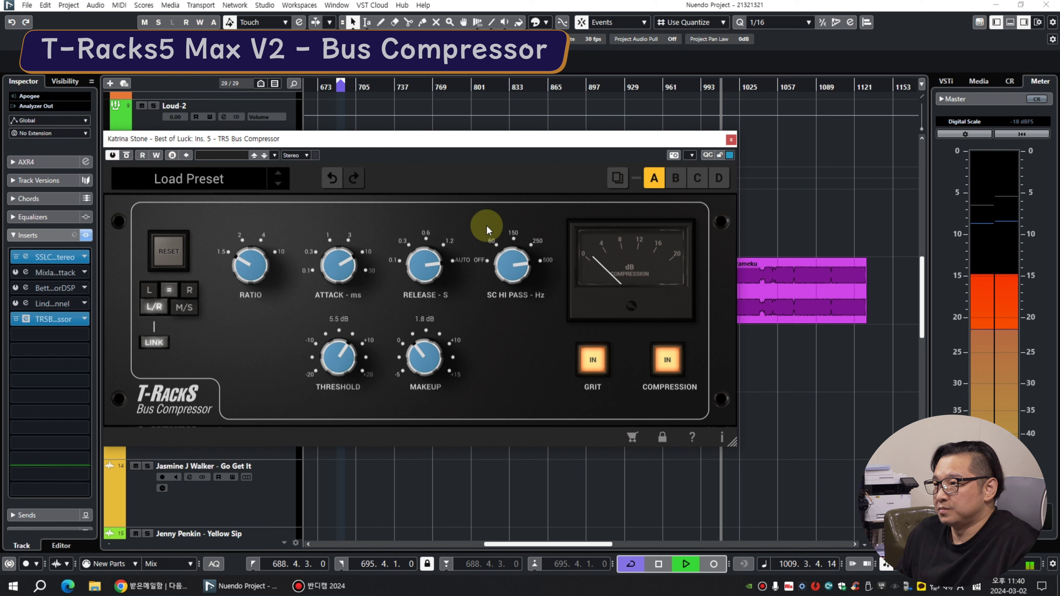
Raise the makeup gain to 2.2 dB, try a 0.1 s release against Auto, and stop playback.
scroll(430, 350, "up", 1)
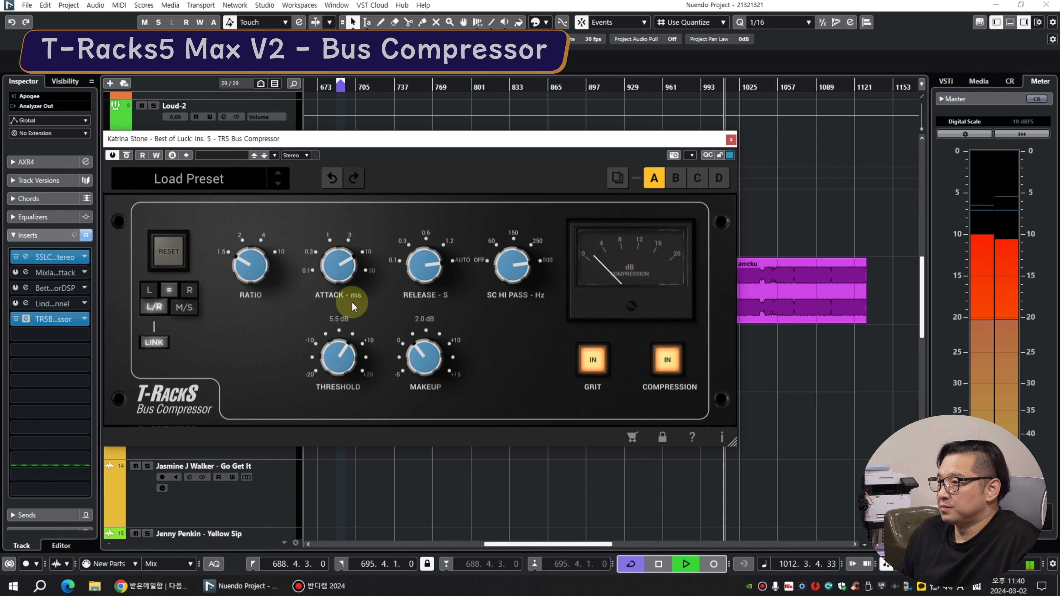
scroll(413, 351, "up", 1)
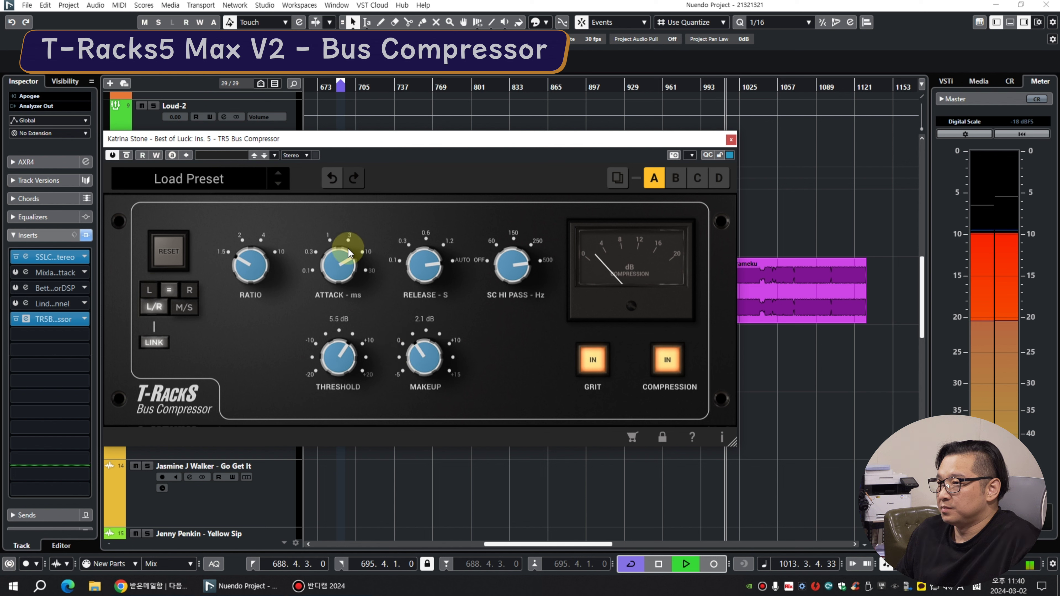
scroll(432, 269, "down", 4)
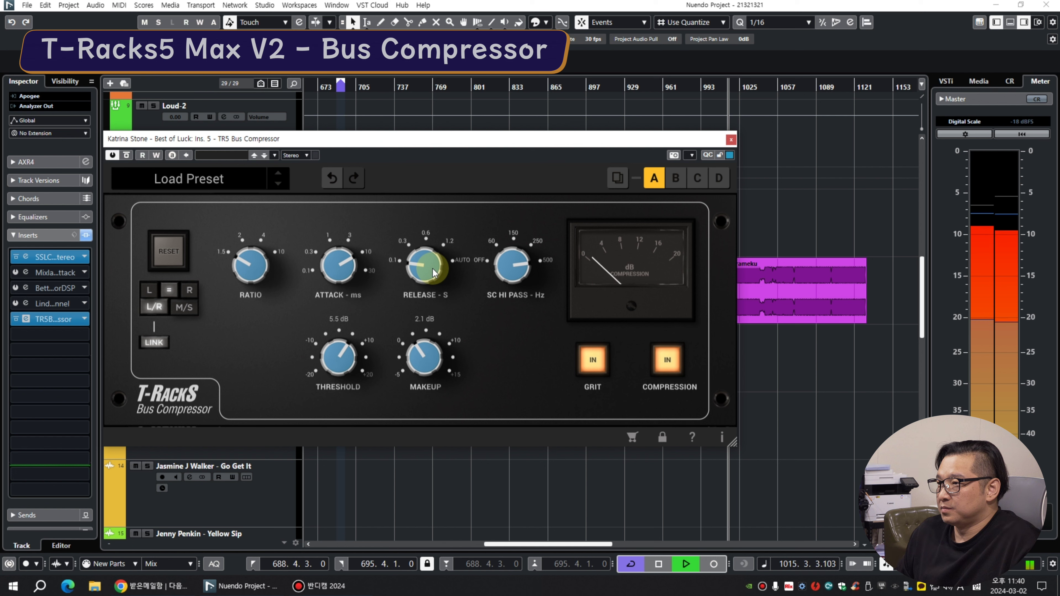
scroll(434, 272, "up", 2)
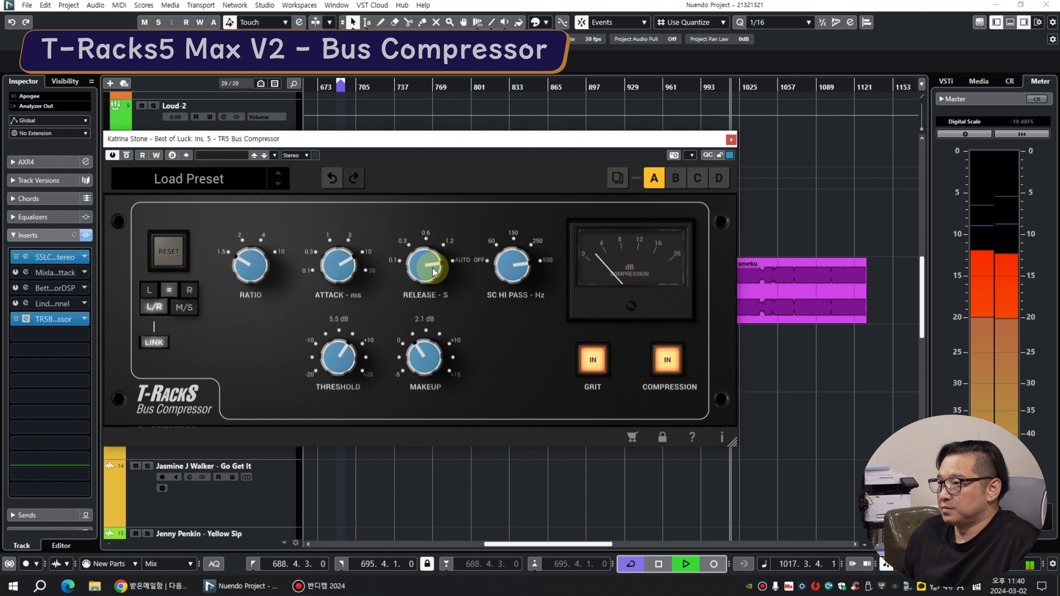
scroll(423, 359, "up", 1)
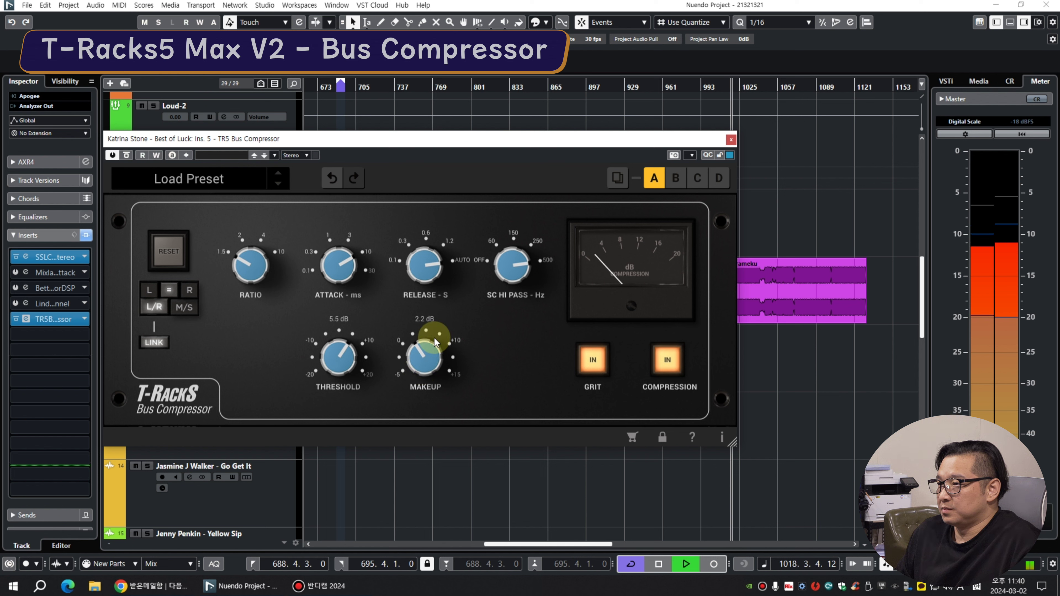
key("space")
Switch the compressor to M/S and, during playback, set the mid channel's release to 0.1 s and attack to 3 ms.
scroll(419, 266, "down", 5)
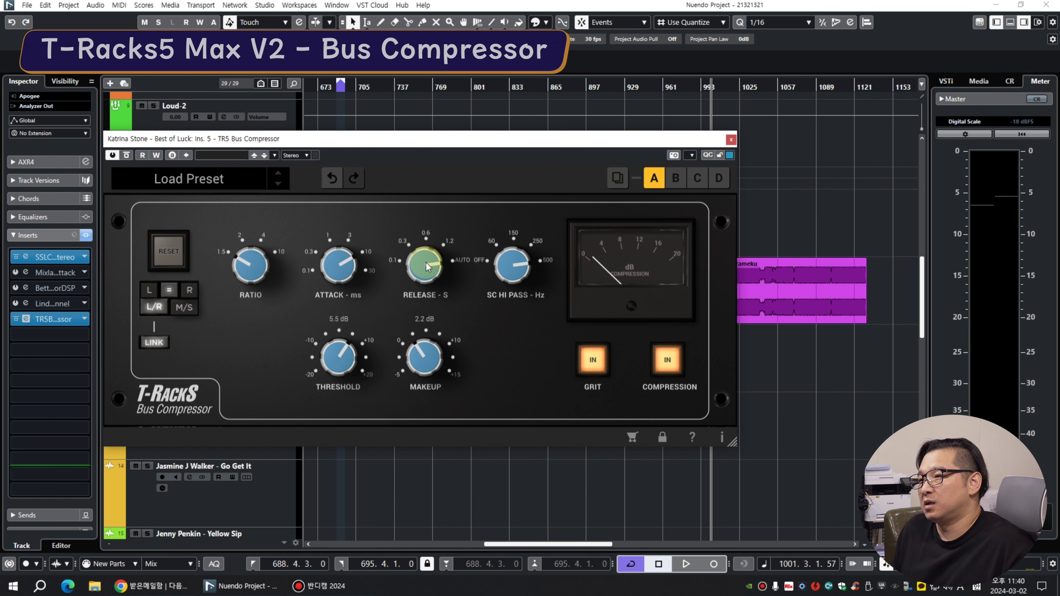
left_click(184, 307)
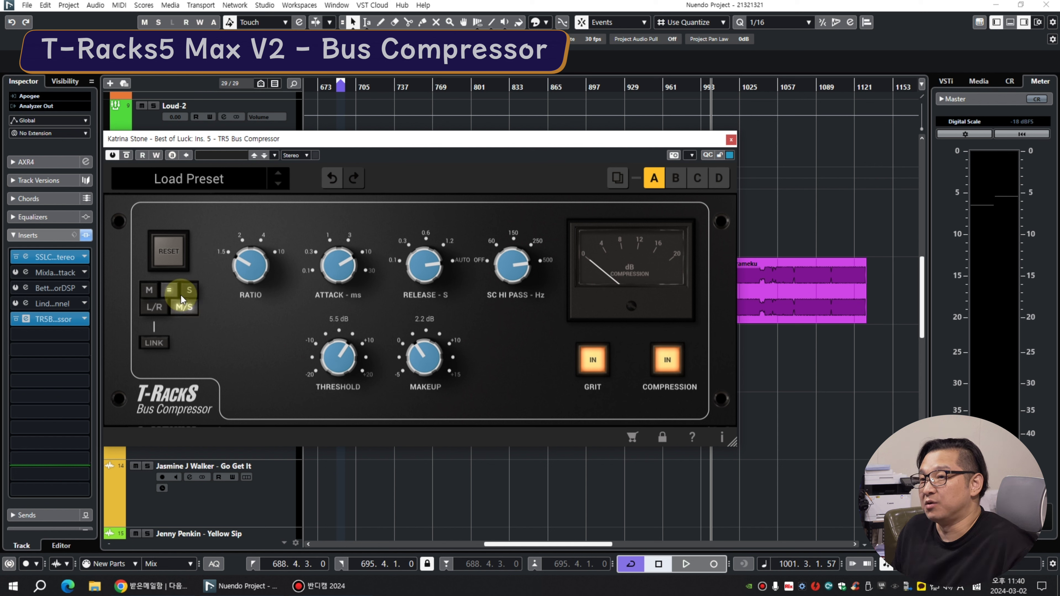
left_click(150, 290)
key("space")
left_click_drag(423, 266, 425, 276)
scroll(330, 269, "down", 1)
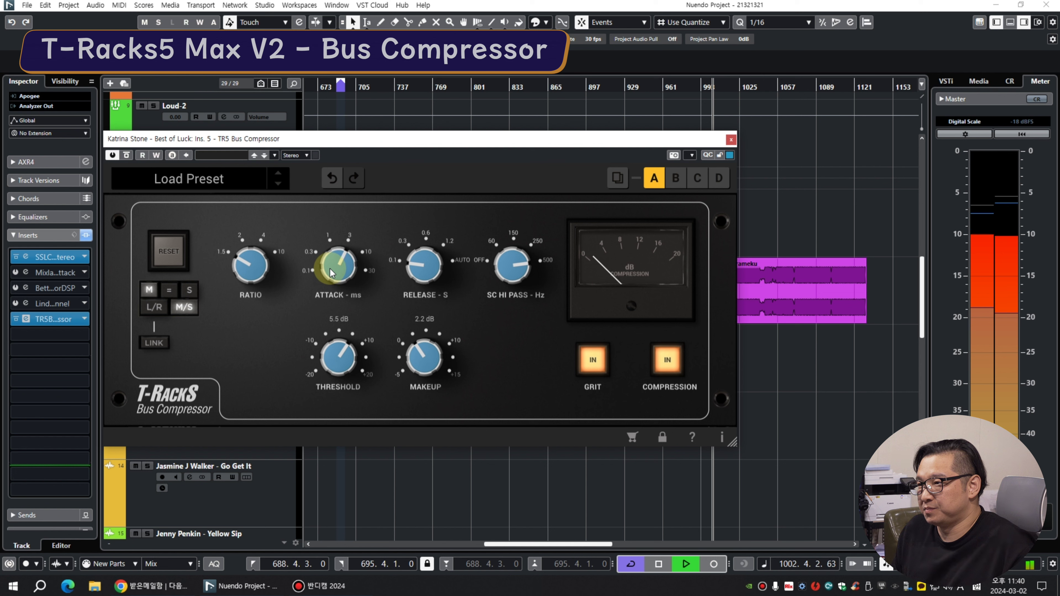
Set the mid channel's threshold to -0.1 dB and its makeup gain to 3.0 dB.
scroll(346, 362, "down", 2)
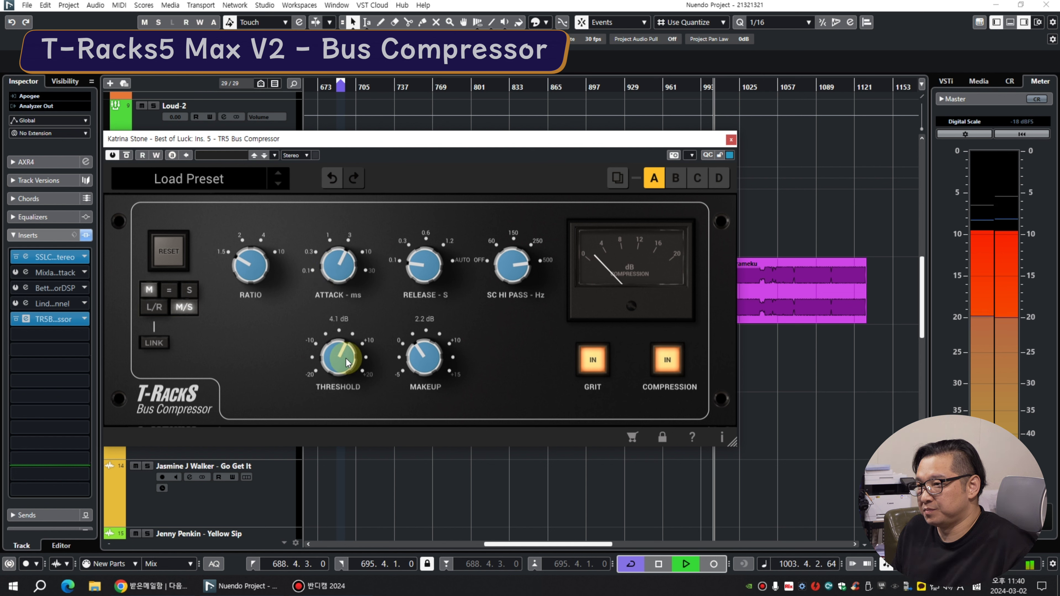
scroll(346, 361, "down", 2)
scroll(421, 361, "up", 2)
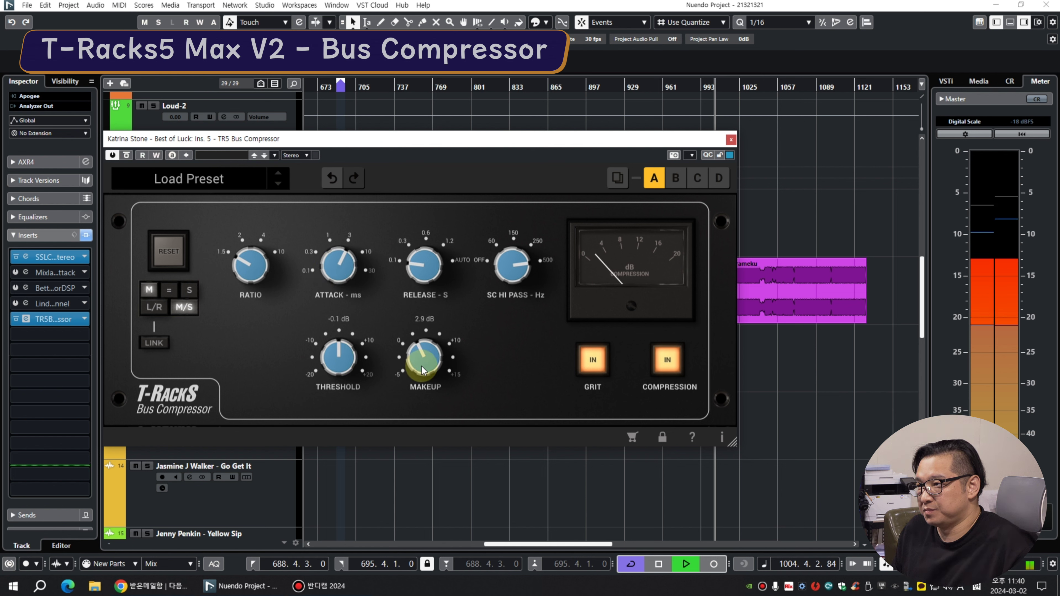
scroll(423, 370, "down", 1)
scroll(423, 369, "down", 1)
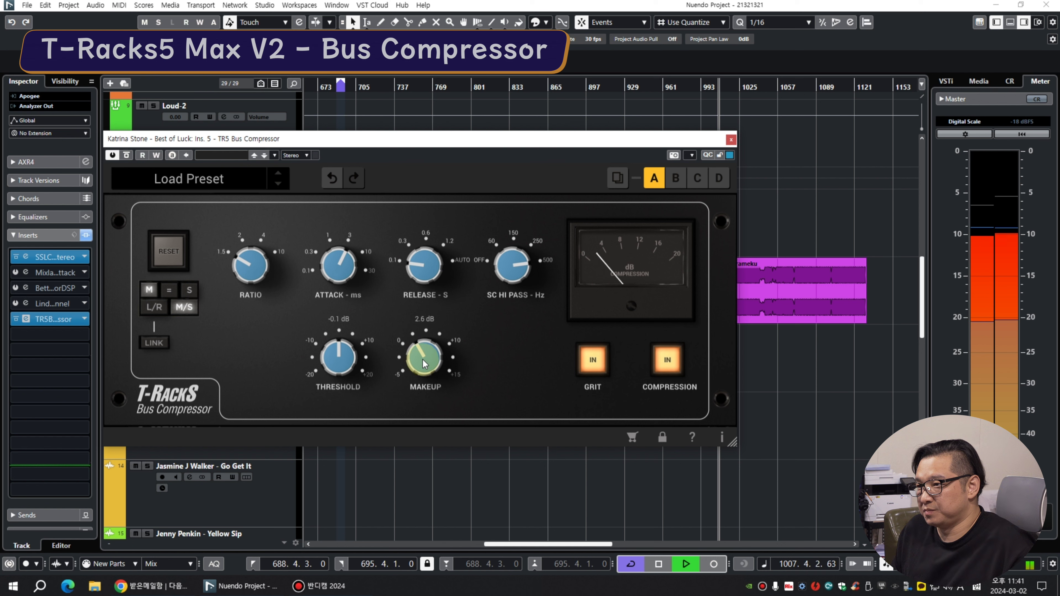
left_click_drag(422, 361, 424, 356)
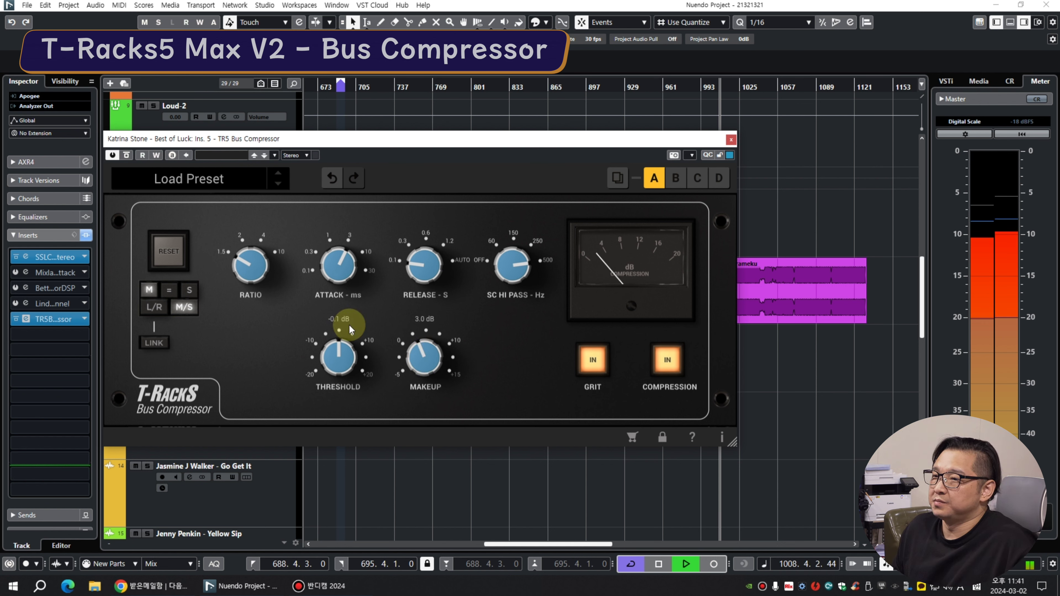
Set the mid channel's sidechain high-pass to 250 Hz, its ratio to 2 and its threshold to 5.5 dB.
left_click_drag(523, 270, 520, 271)
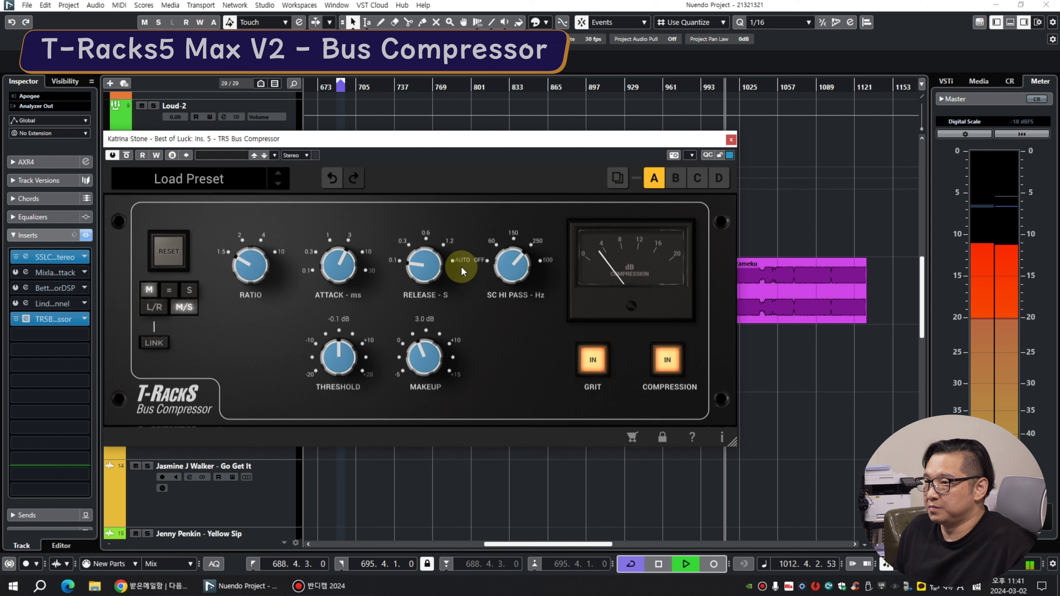
left_click_drag(251, 267, 250, 262)
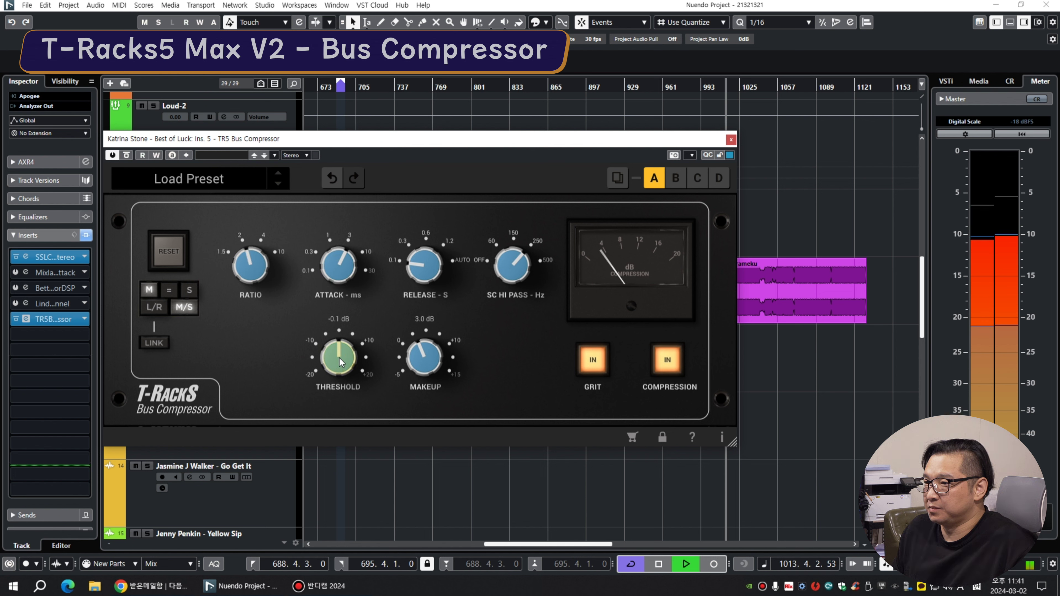
scroll(340, 361, "up", 3)
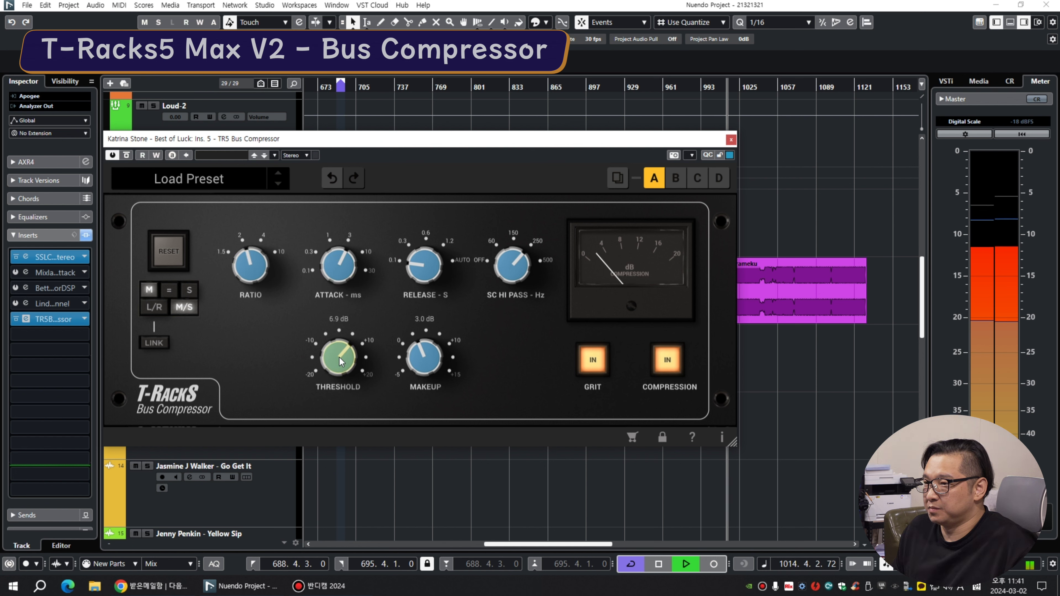
scroll(340, 362, "down", 3)
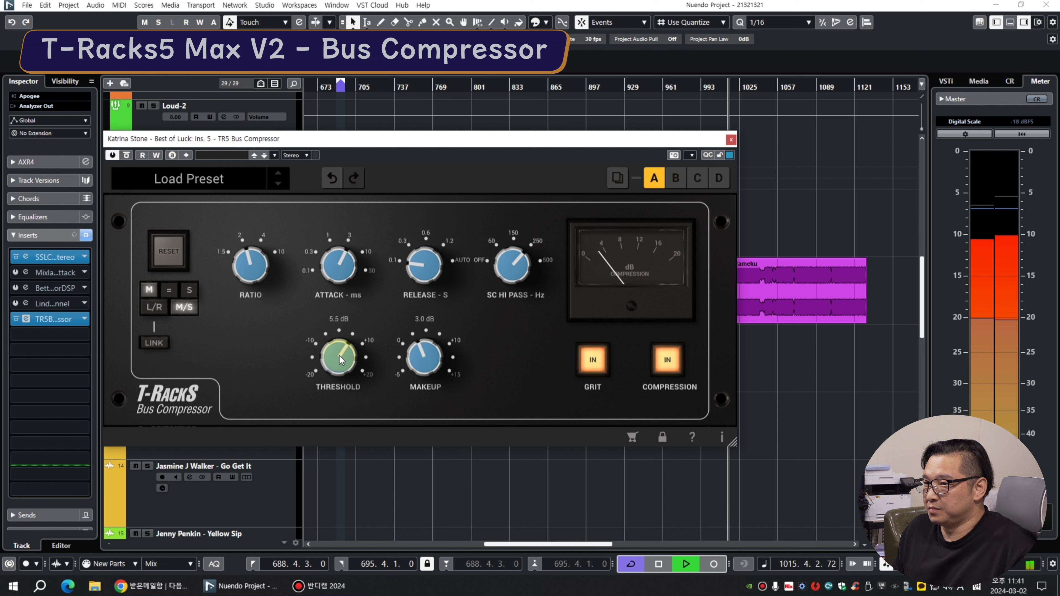
Select the side channel and set its attack to 1 ms and its ratio to 4.
left_click(189, 290)
scroll(335, 271, "down", 5)
scroll(335, 271, "up", 3)
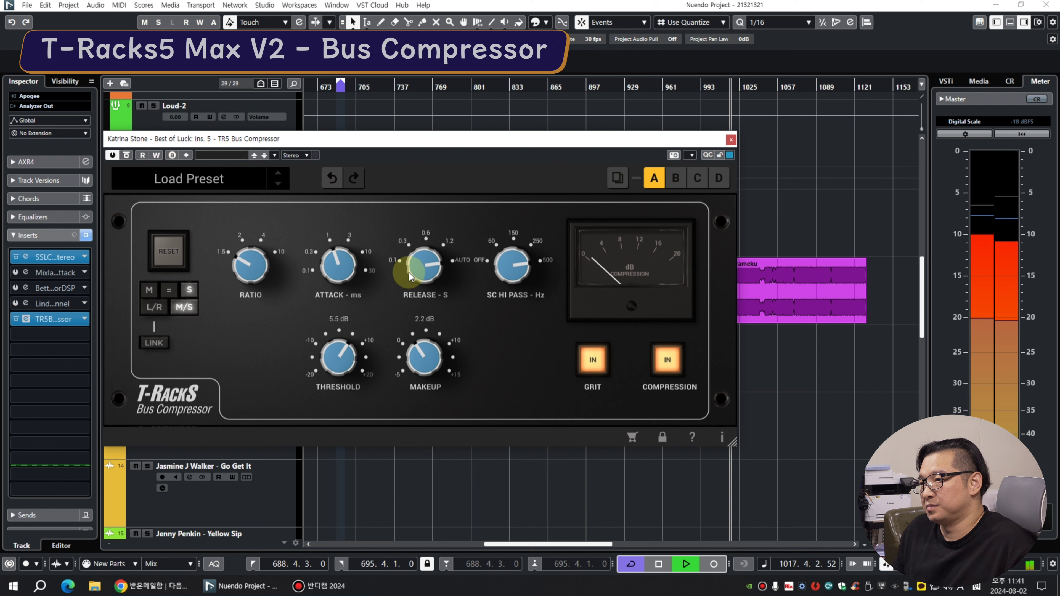
scroll(250, 267, "up", 5)
Set the side channel's threshold to -4.3 dB and its sidechain high-pass to 60 Hz.
scroll(360, 370, "down", 10)
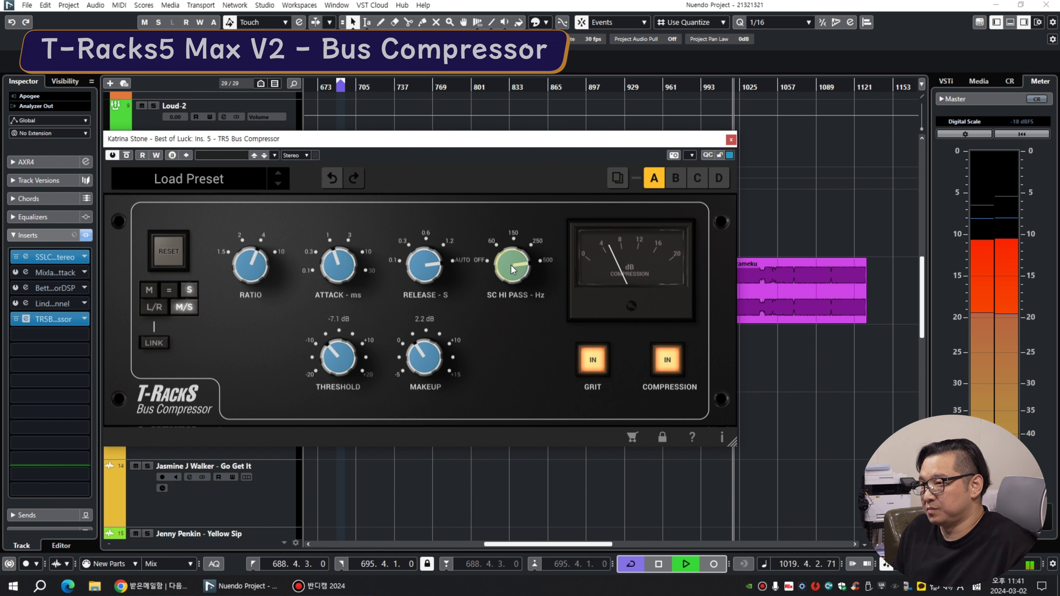
scroll(338, 354, "up", 3)
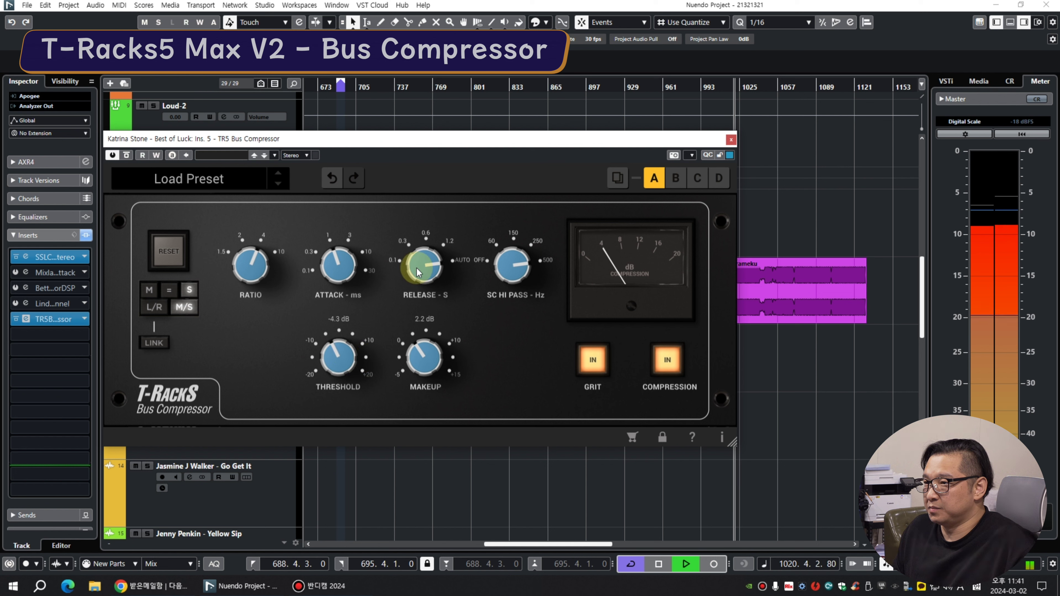
scroll(522, 269, "down", 8)
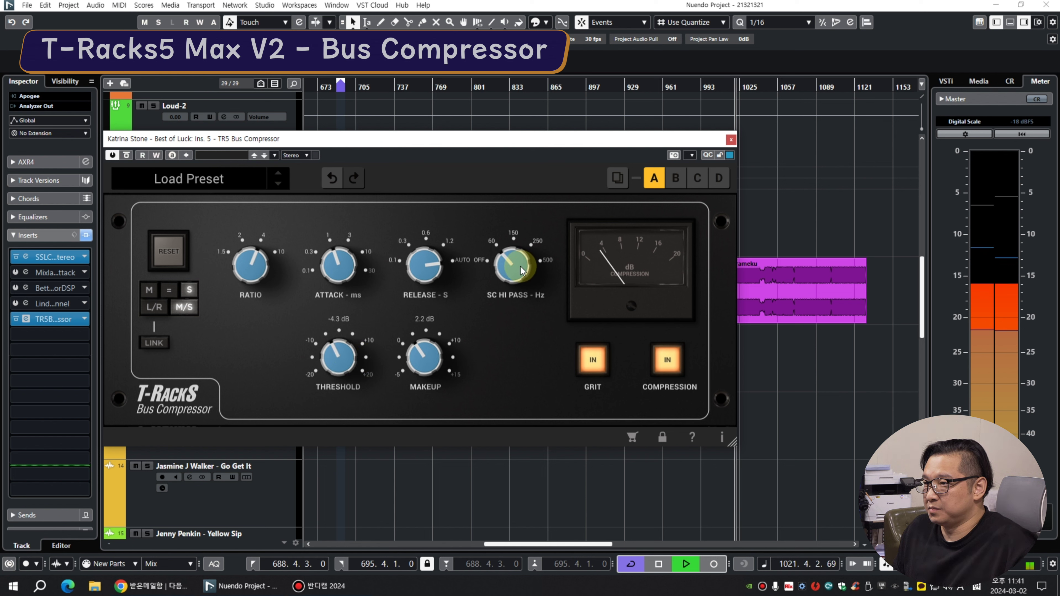
Set the side channel's threshold to 2.7 dB, its makeup gain to 5.7 dB and its sidechain high-pass to 150 Hz.
scroll(340, 359, "up", 3)
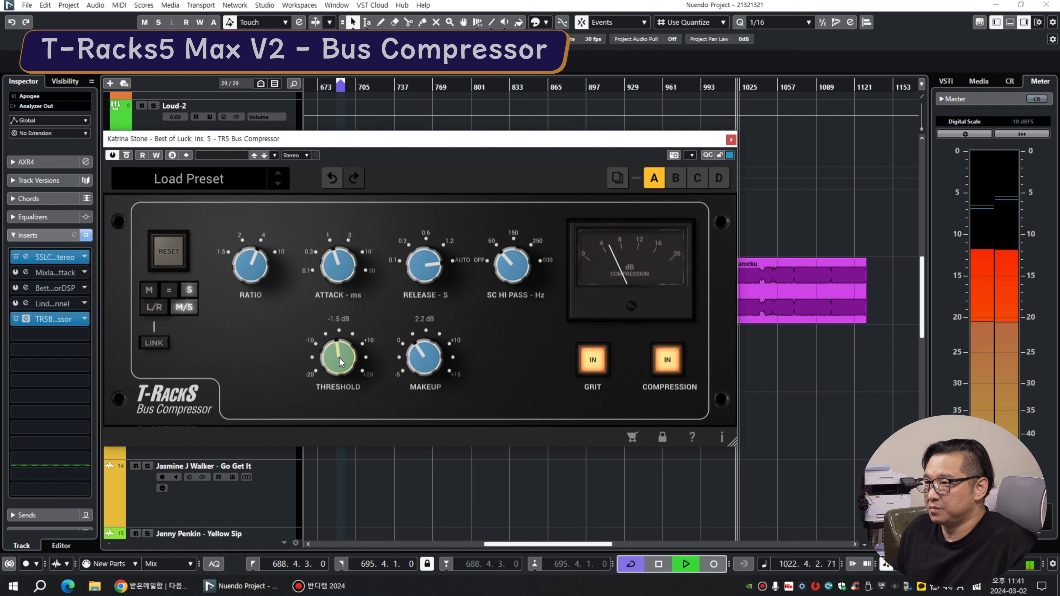
scroll(339, 360, "up", 2)
scroll(420, 357, "up", 5)
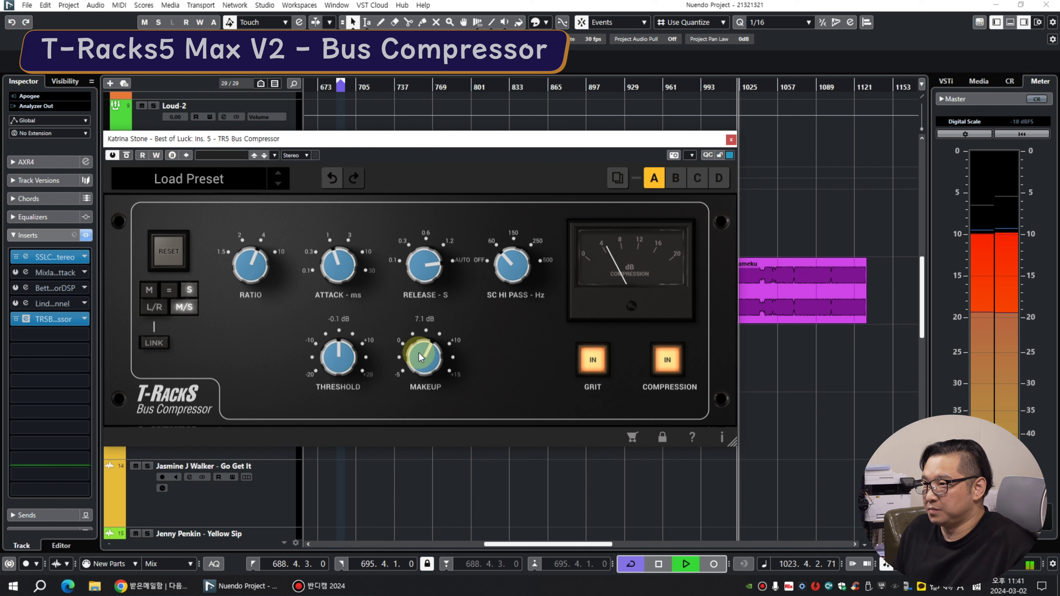
scroll(420, 357, "down", 2)
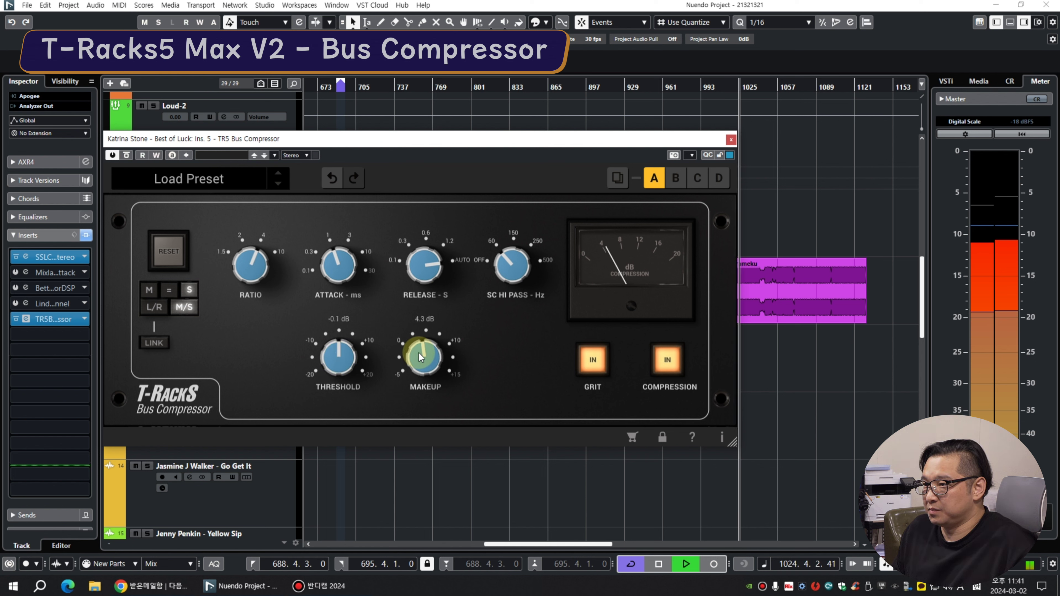
scroll(350, 358, "up", 2)
scroll(422, 356, "up", 1)
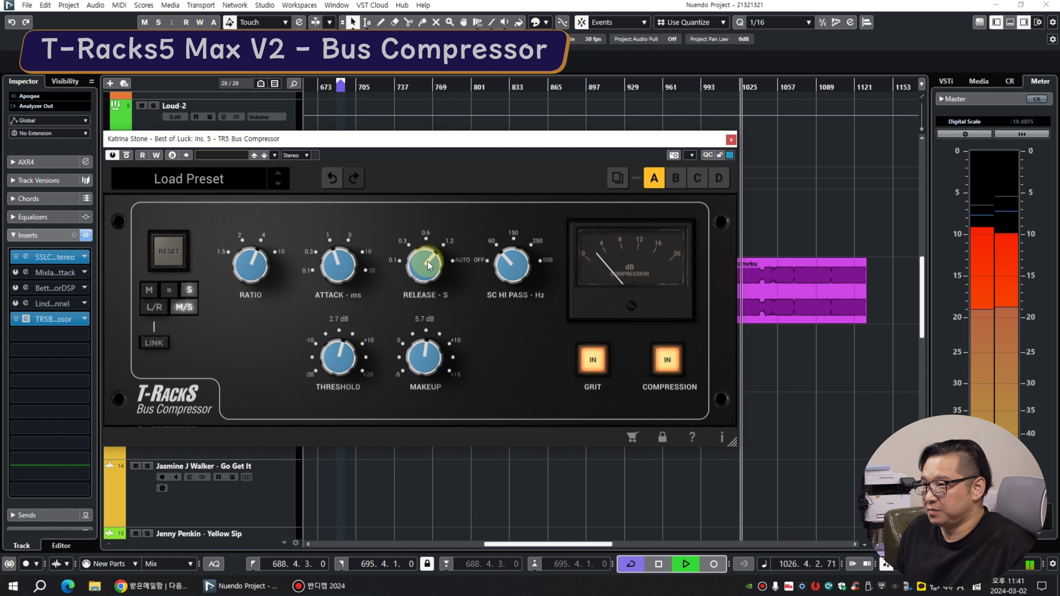
scroll(519, 265, "up", 3)
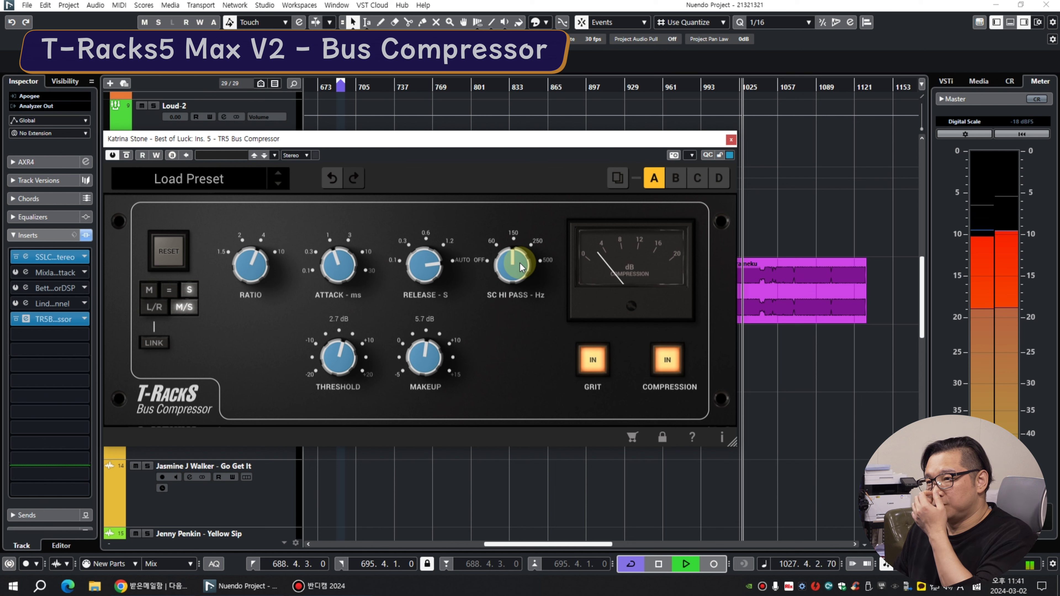
Bypass and re-enable the bus compressor during playback to compare the processed and dry sound.
left_click(127, 155)
left_click(127, 155)
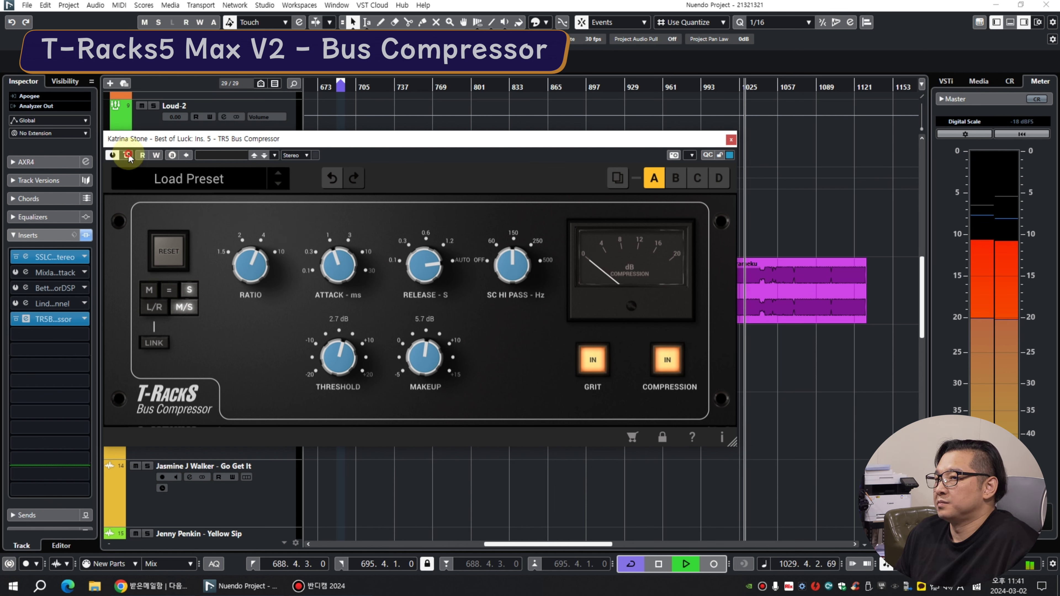
left_click_drag(187, 140, 204, 149)
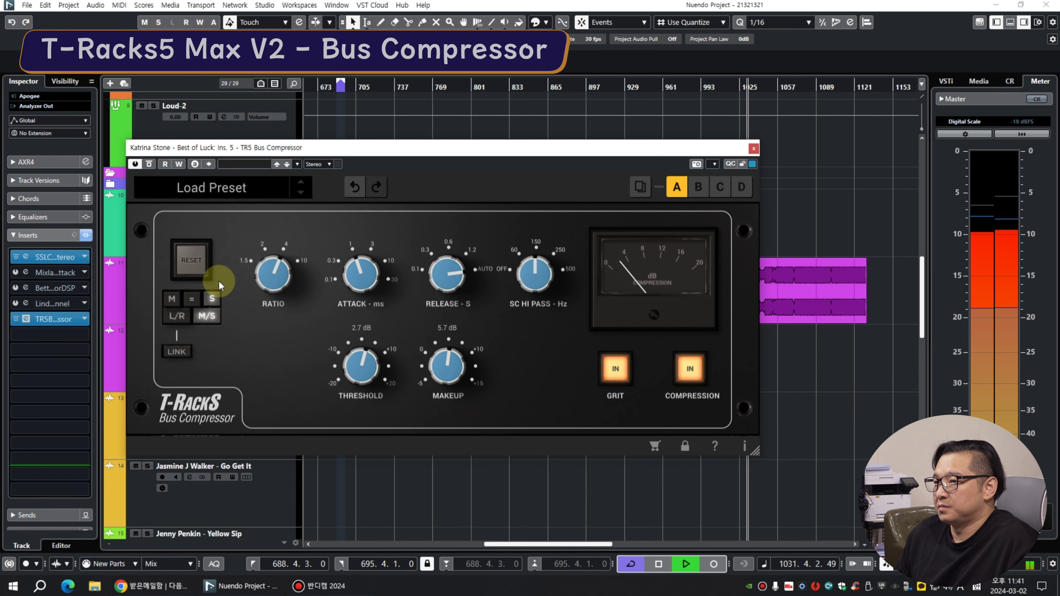
Set the mid channel's makeup gain to 2.3 dB and the side channel's makeup gain to 4.3 dB.
left_click(166, 300)
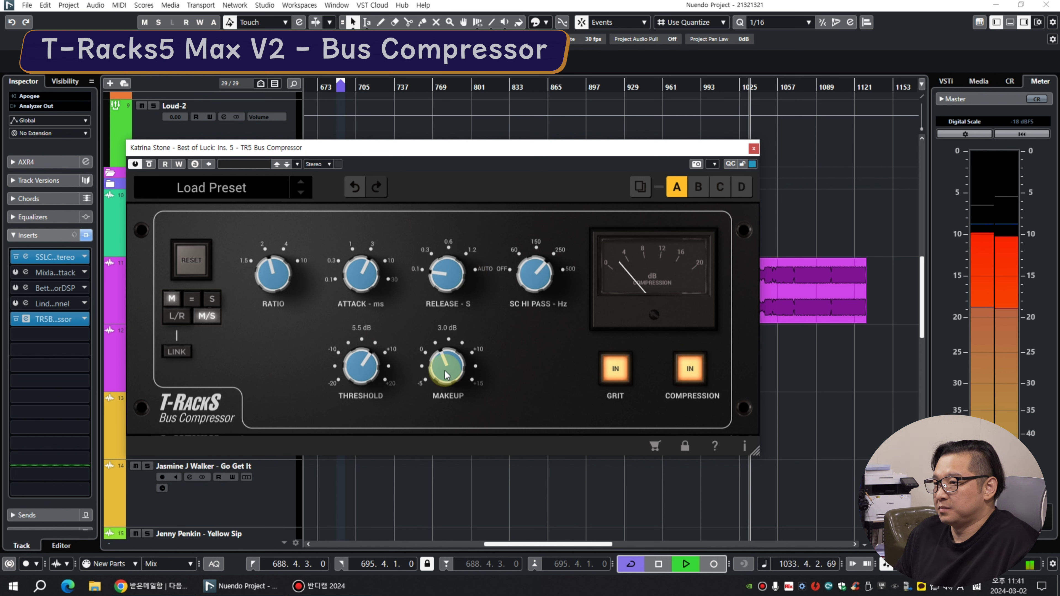
scroll(445, 370, "down", 1)
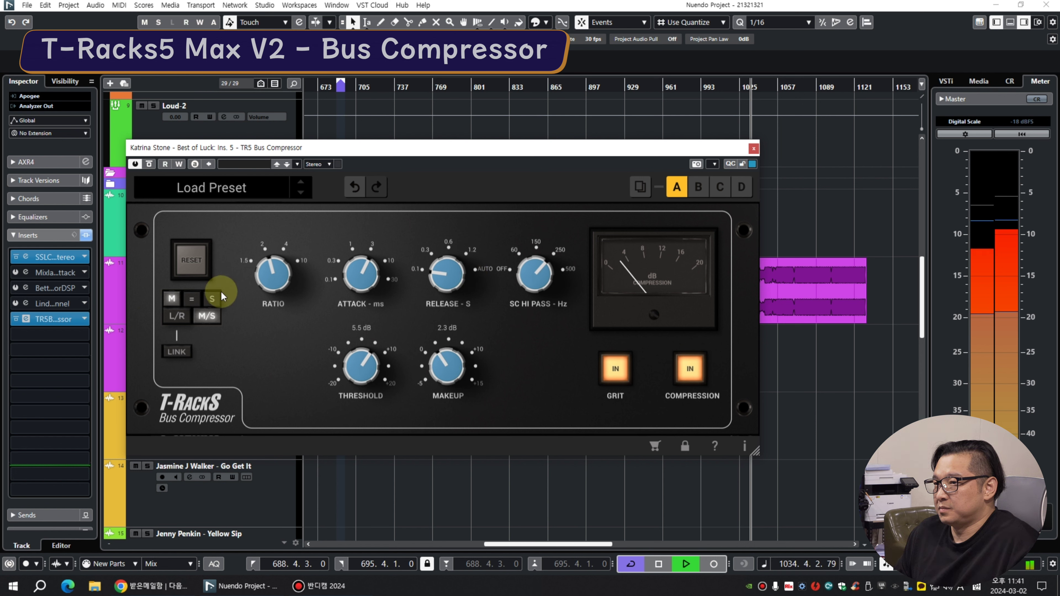
left_click(212, 299)
scroll(445, 362, "down", 1)
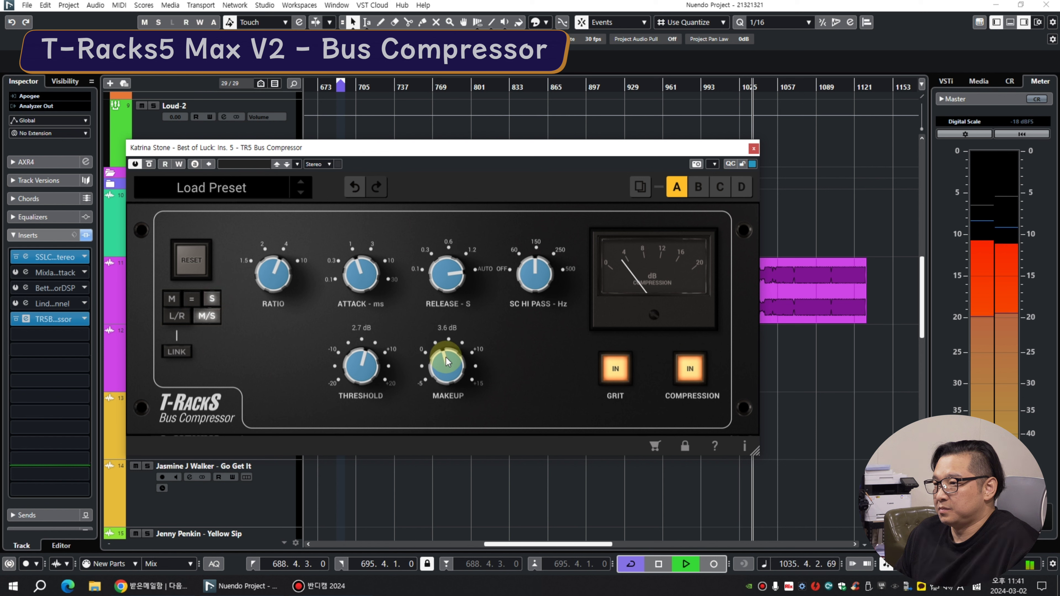
Compare the bypassed and active compressor again with the new makeup levels, and close its window.
left_click(149, 163)
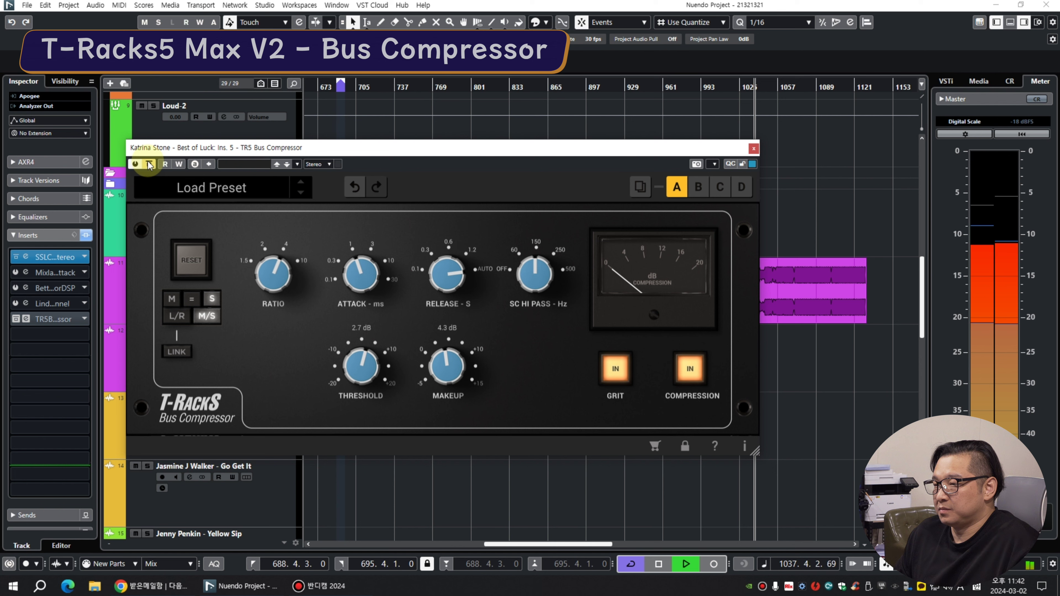
left_click(149, 164)
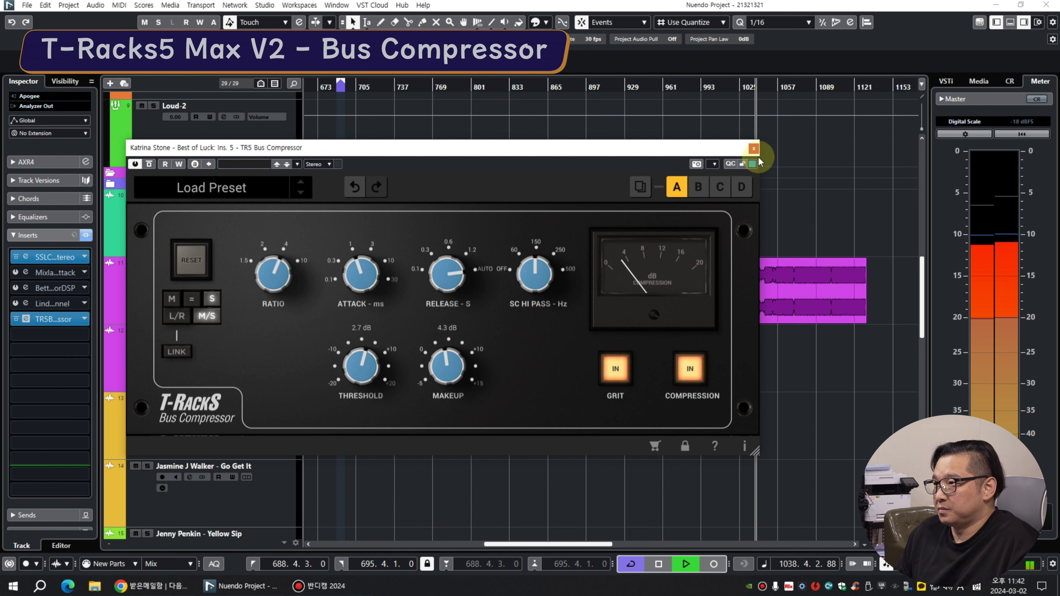
left_click(754, 148)
key("space")
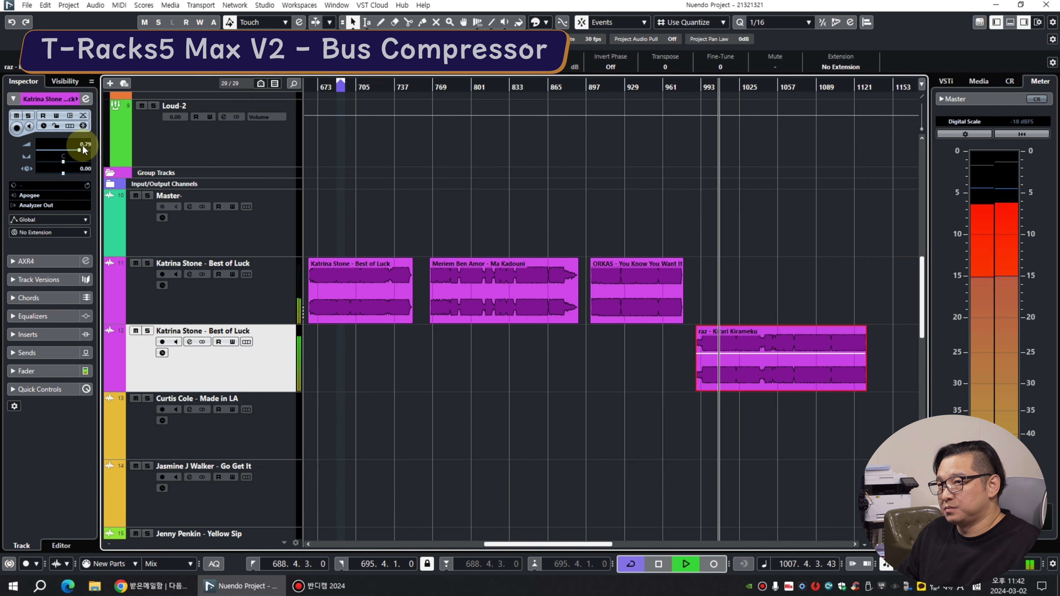
Adjust the volume of track 12, move the Kirari Kirameku clip up to track 11 and select that track.
left_click_drag(83, 149, 85, 148)
left_click_drag(781, 360, 770, 320)
left_click(237, 304)
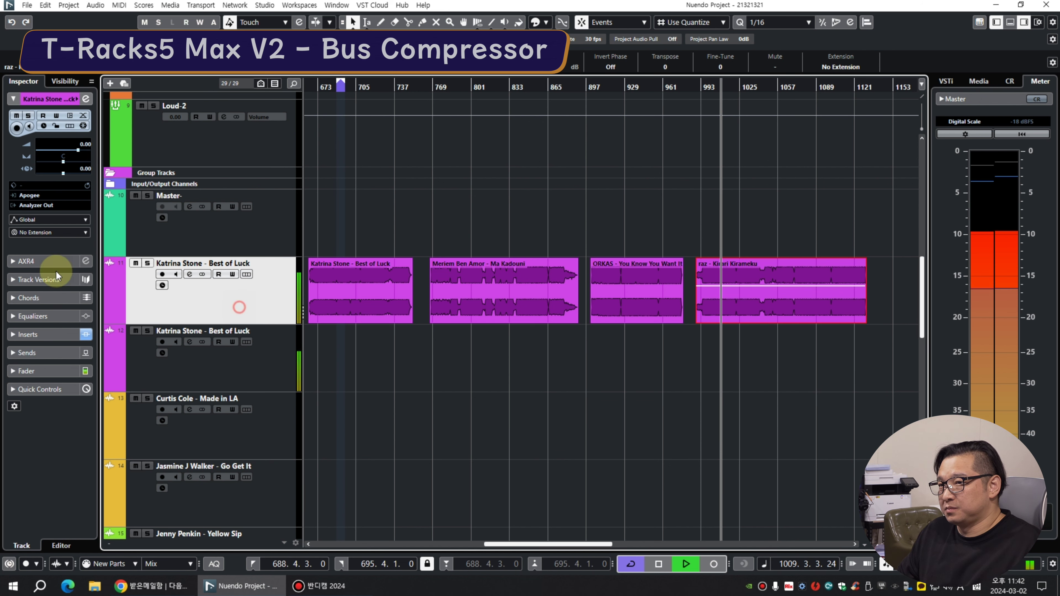
Open the TR5 Bus Compressor on track 11 and deactivate the SSLComp insert.
left_click(29, 334)
left_click(42, 273)
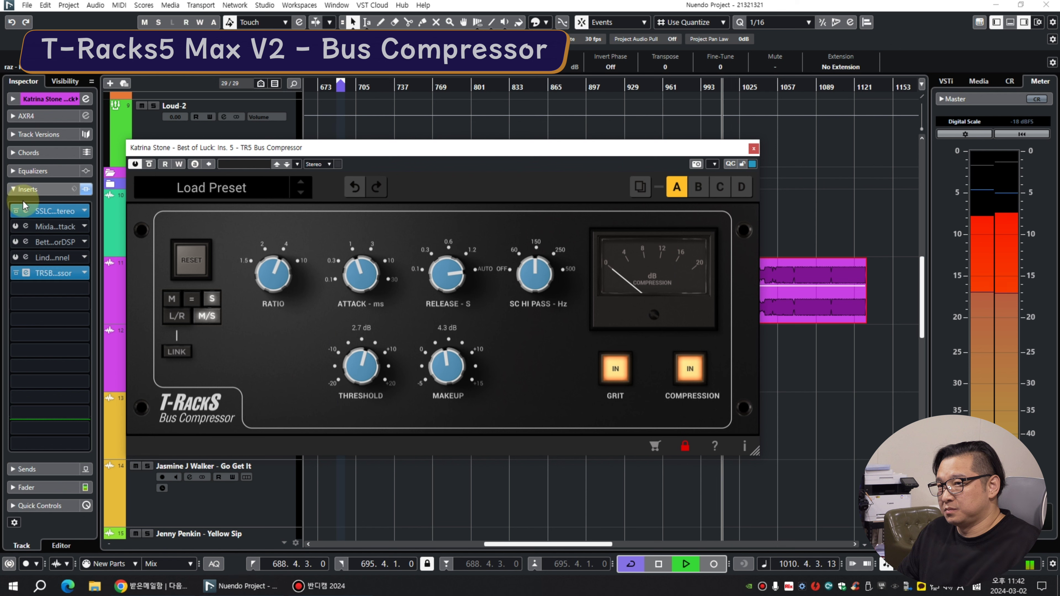
left_click(26, 210)
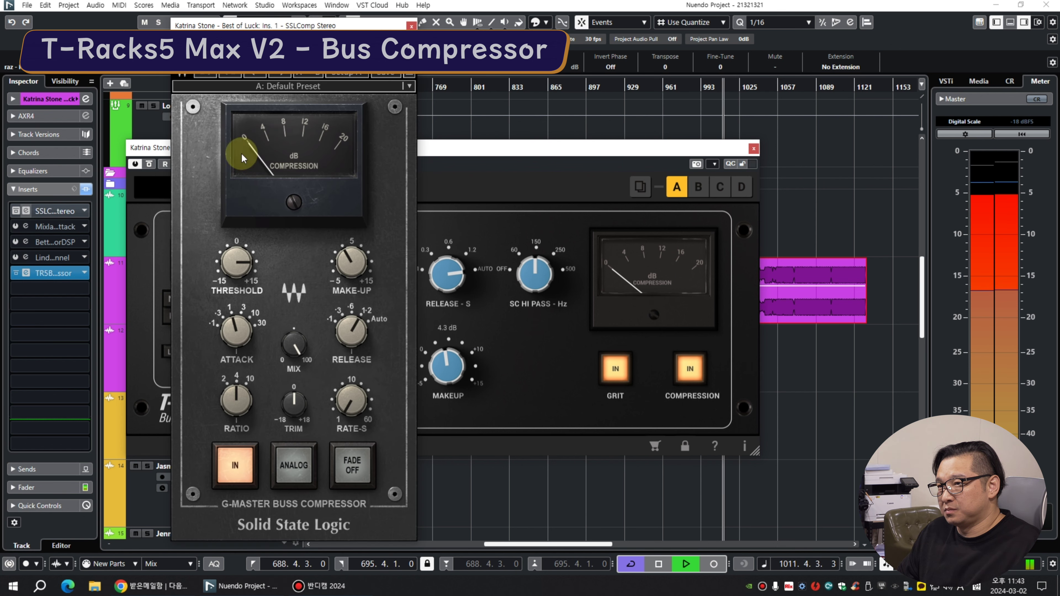
left_click(411, 26)
left_click_drag(472, 150, 419, 97)
Move the Kirari Kirameku clip back and forth between tracks 11 and 12 during playback to compare compressed and uncompressed sound.
left_click(776, 308)
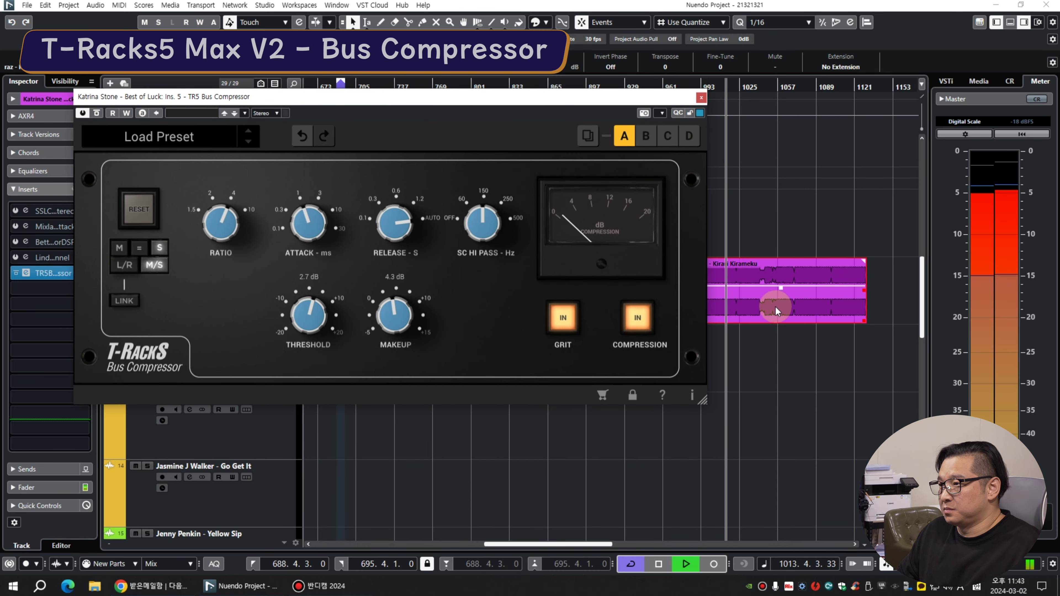
left_click(119, 248)
left_click_drag(818, 314, 813, 402)
left_click(758, 362)
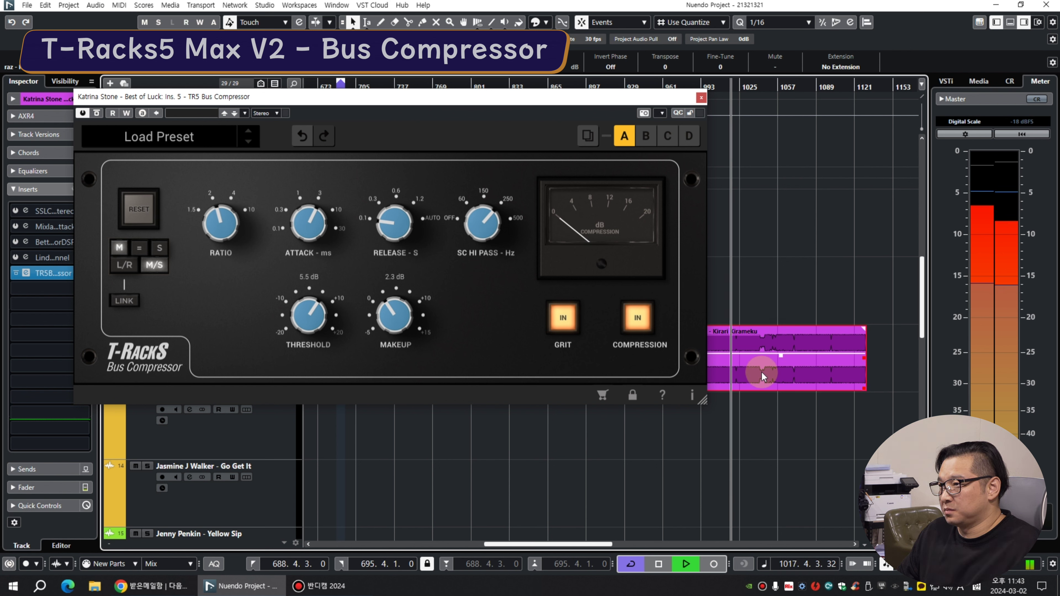
left_click_drag(762, 372, 767, 305)
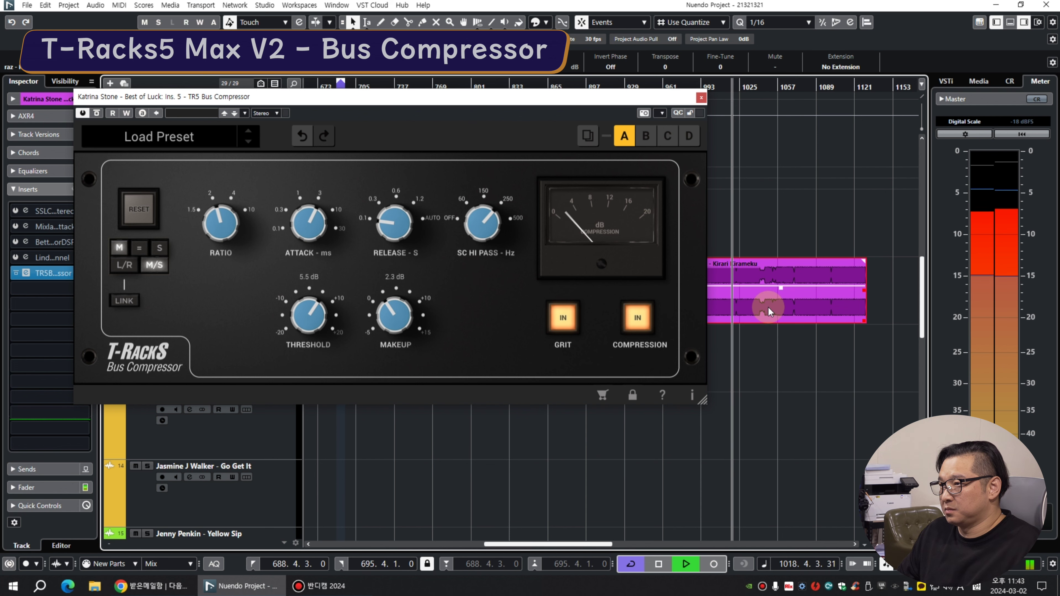
left_click_drag(555, 99, 532, 138)
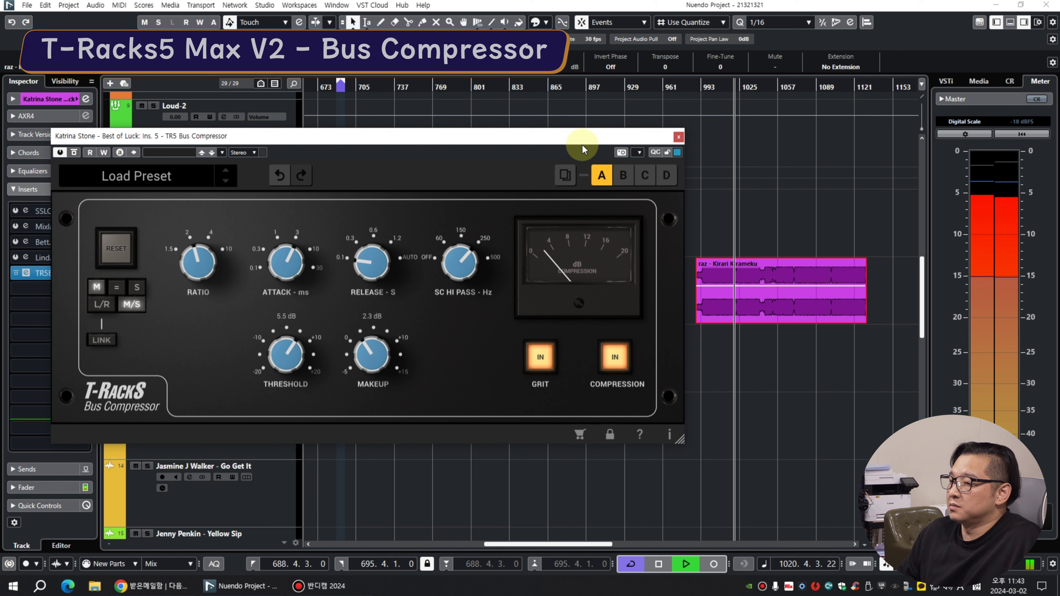
left_click_drag(766, 312, 763, 359)
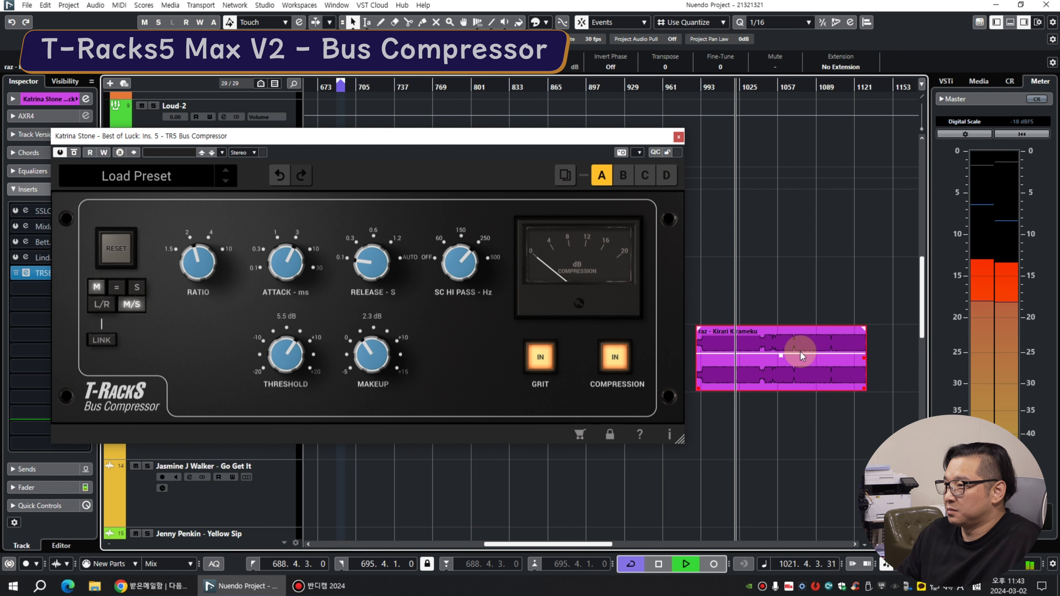
left_click_drag(786, 365, 776, 320)
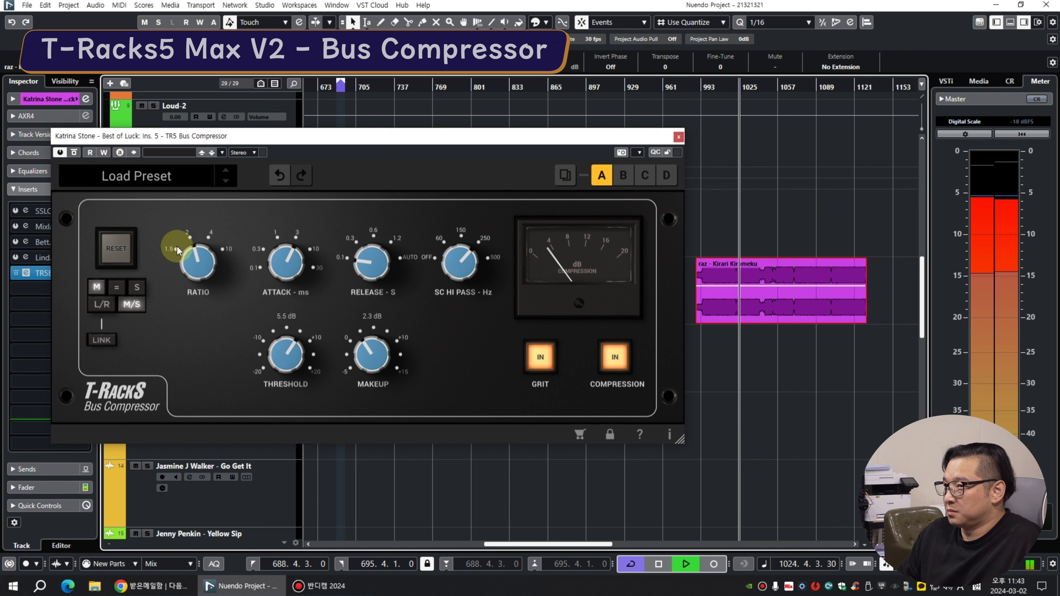
Set the side channel's sidechain high-pass to 250 Hz and its makeup gain to 3.9 dB.
left_click(136, 287)
left_click_drag(456, 280, 455, 267)
left_click_drag(372, 347, 373, 350)
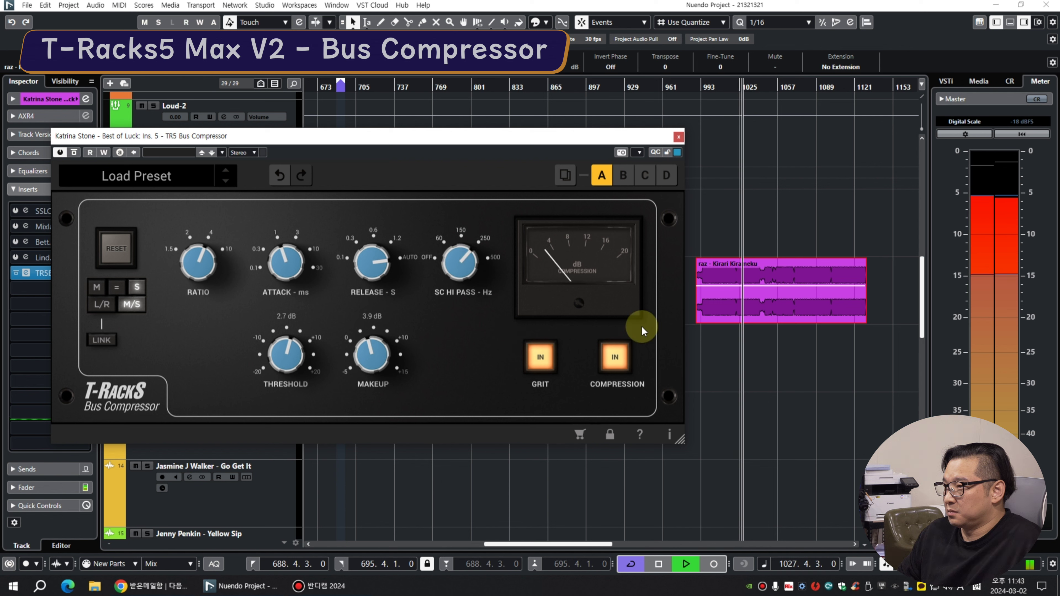
Audition the clip on track 12, and replay it on track 11 from near bar 1029 to compare the same passage.
left_click(774, 303)
left_click_drag(773, 303, 774, 369)
key("h")
key("h")
key("h")
key("h")
key("h")
left_click_drag(618, 138, 502, 125)
key("h")
key("h")
key("h")
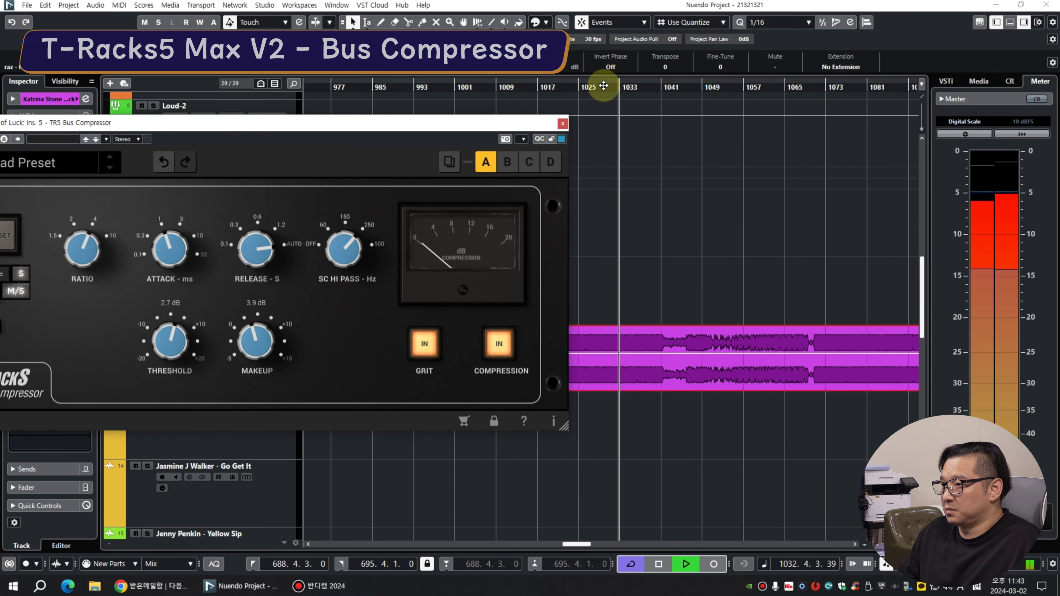
left_click(603, 84)
left_click_drag(643, 369, 643, 304)
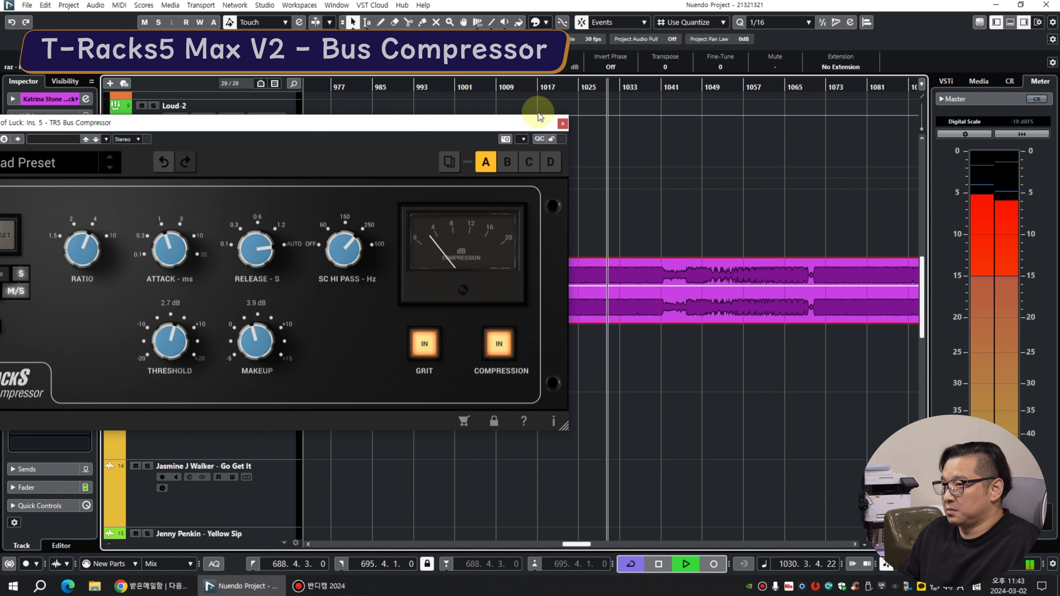
Restart the same passage with the clip on track 12 to hear it without the compressor.
left_click_drag(334, 122, 351, 103)
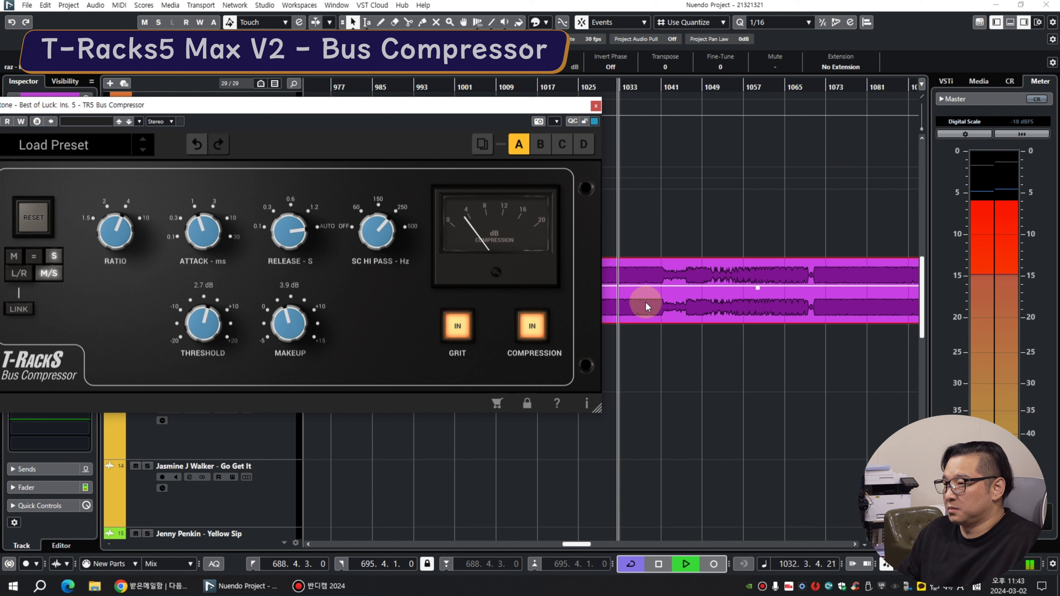
key("space")
left_click_drag(658, 303, 660, 352)
key("space")
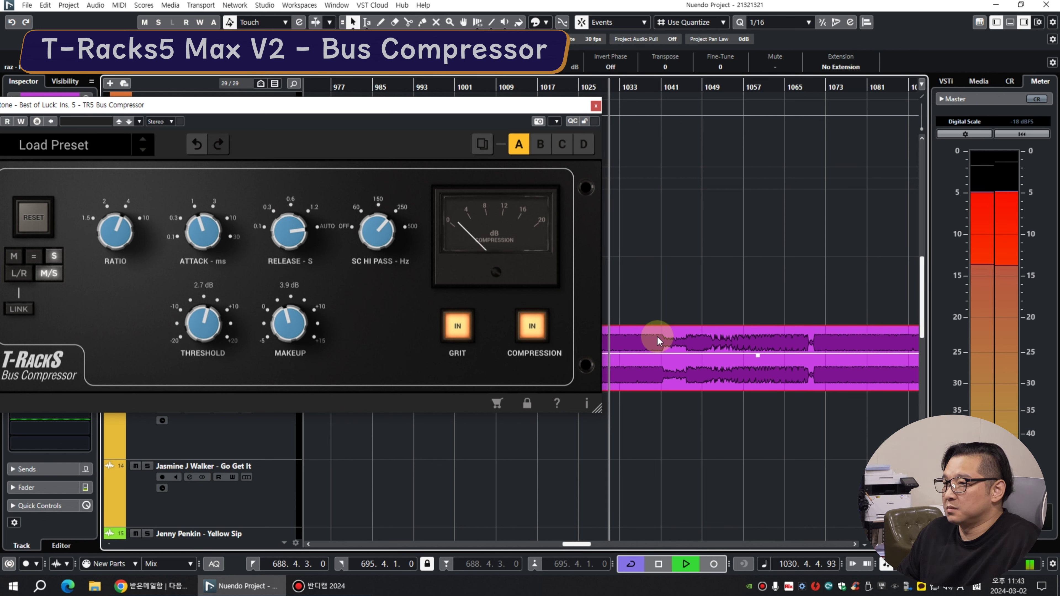
left_click_drag(415, 109, 627, 106)
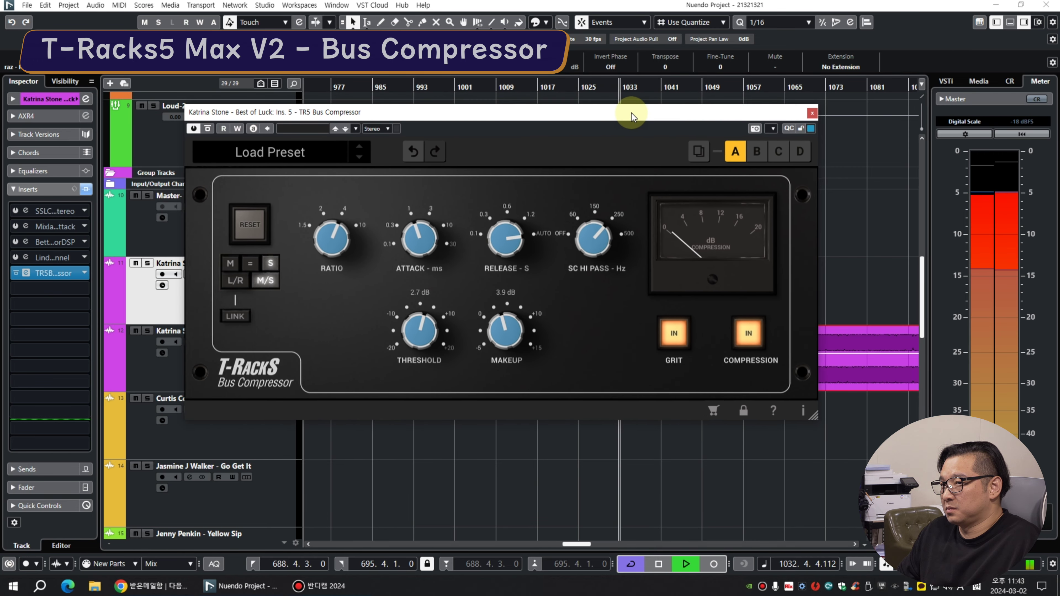
Stop playback and return the Kirari Kirameku clip to track 11.
key("space")
left_click_drag(516, 107, 468, 218)
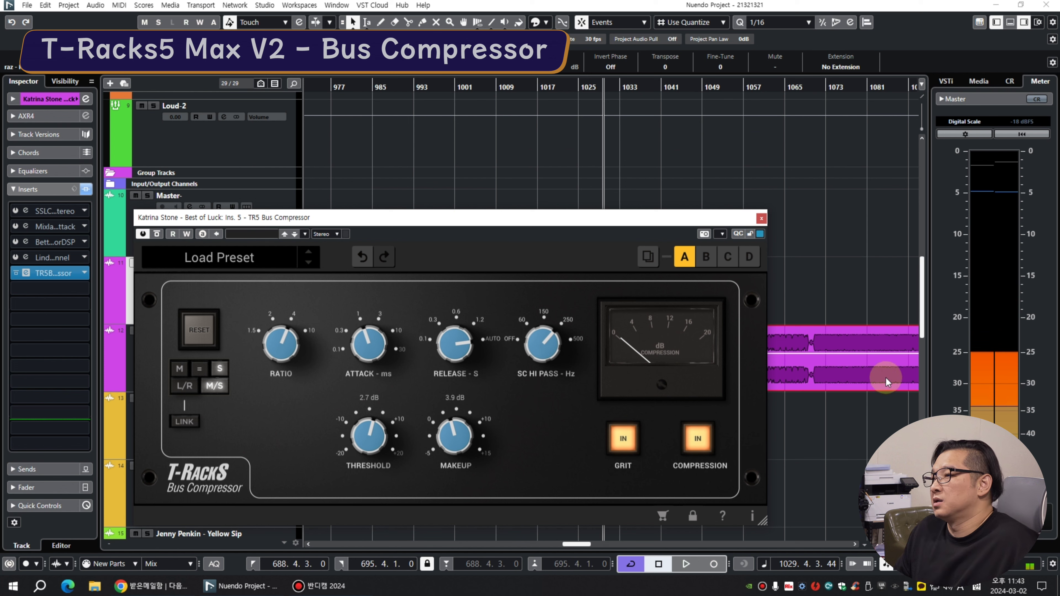
left_click_drag(839, 373, 832, 306)
left_click(543, 222)
left_click_drag(550, 264, 575, 171)
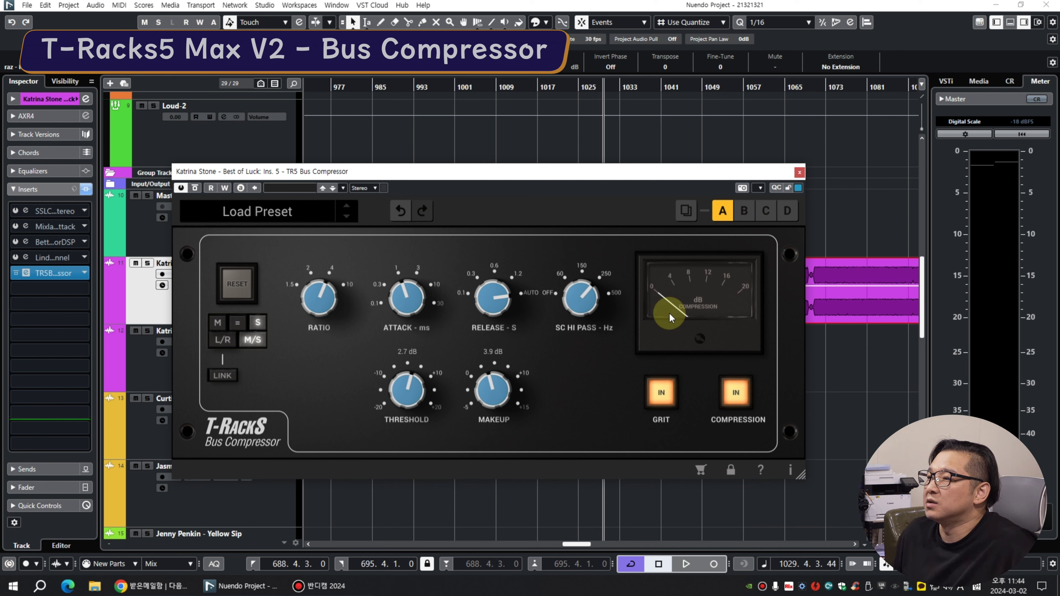
Check the mid channel's settings, close the compressor and reopen it from track 11's inserts.
left_click(217, 323)
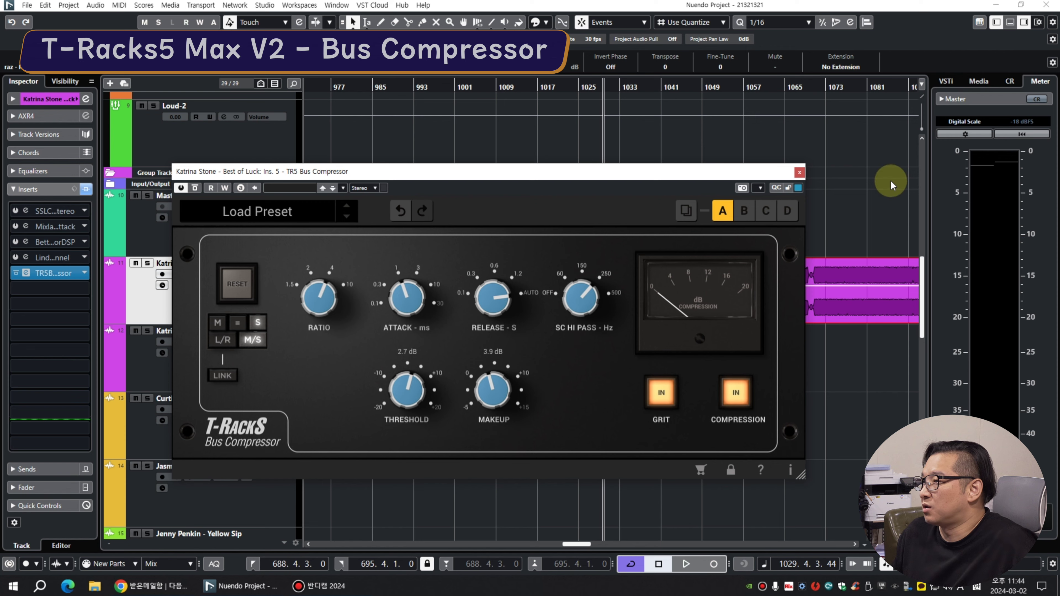
left_click(799, 172)
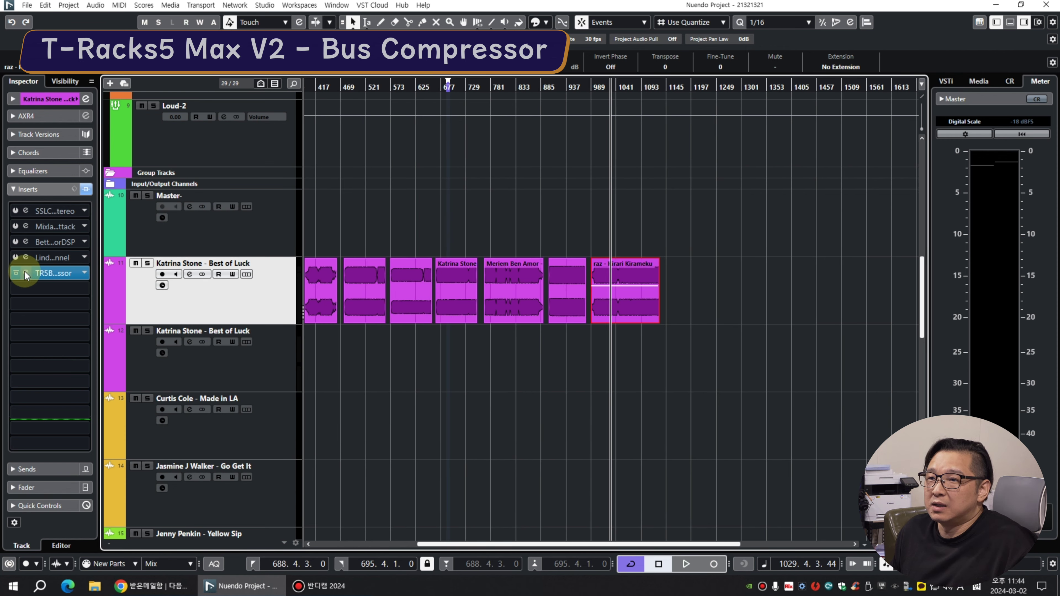
left_click(26, 273)
left_click_drag(507, 172, 516, 133)
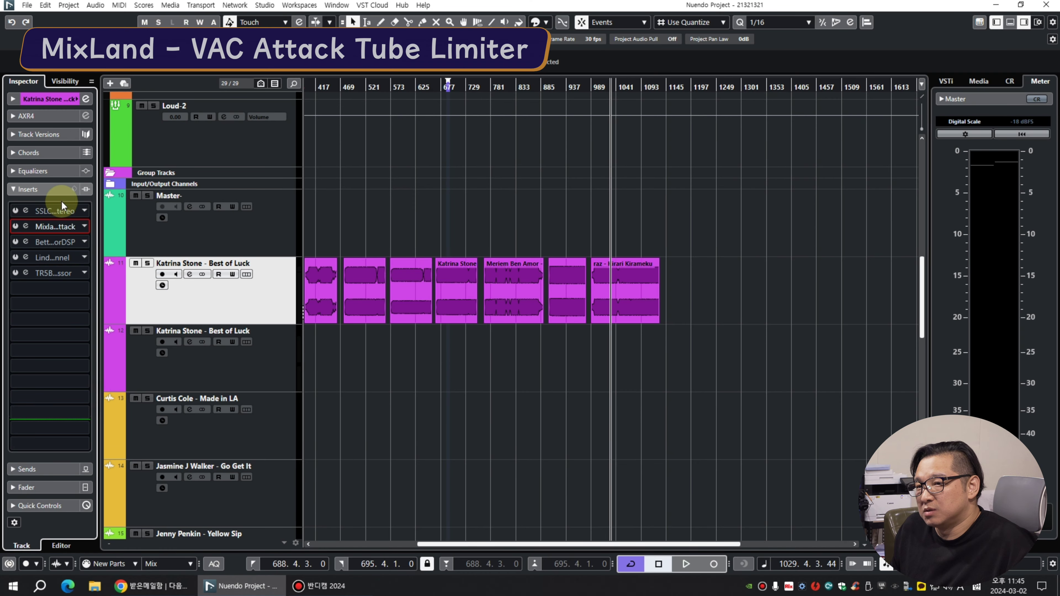
Open the Mixland Vac Attack limiter on track 11 and try out its left-channel controls.
left_click_drag(591, 110, 343, 119)
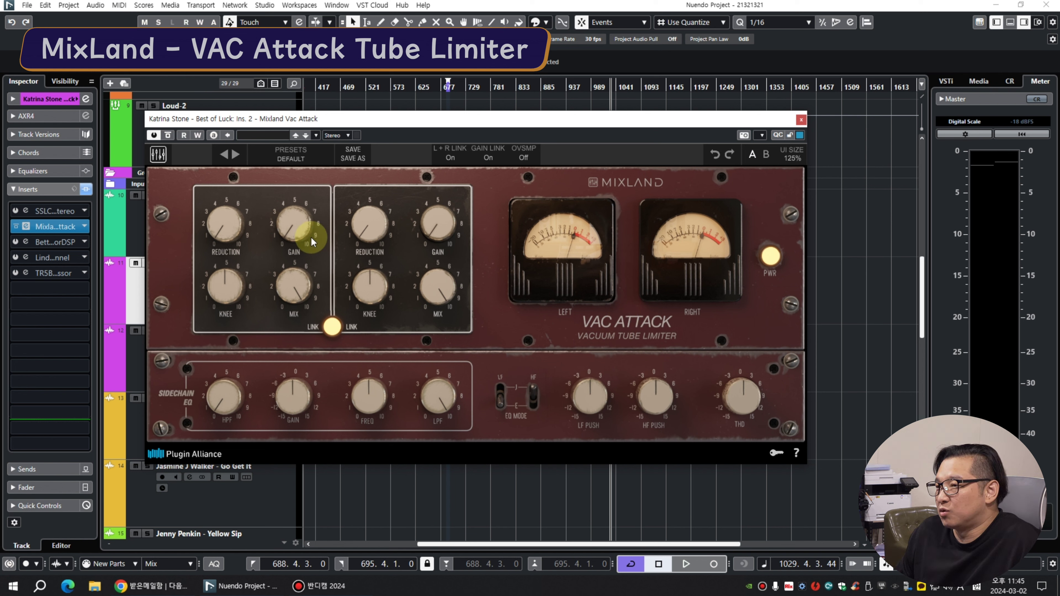
scroll(232, 290, "up", 5)
scroll(232, 289, "down", 10)
scroll(310, 284, "down", 6)
scroll(309, 286, "up", 5)
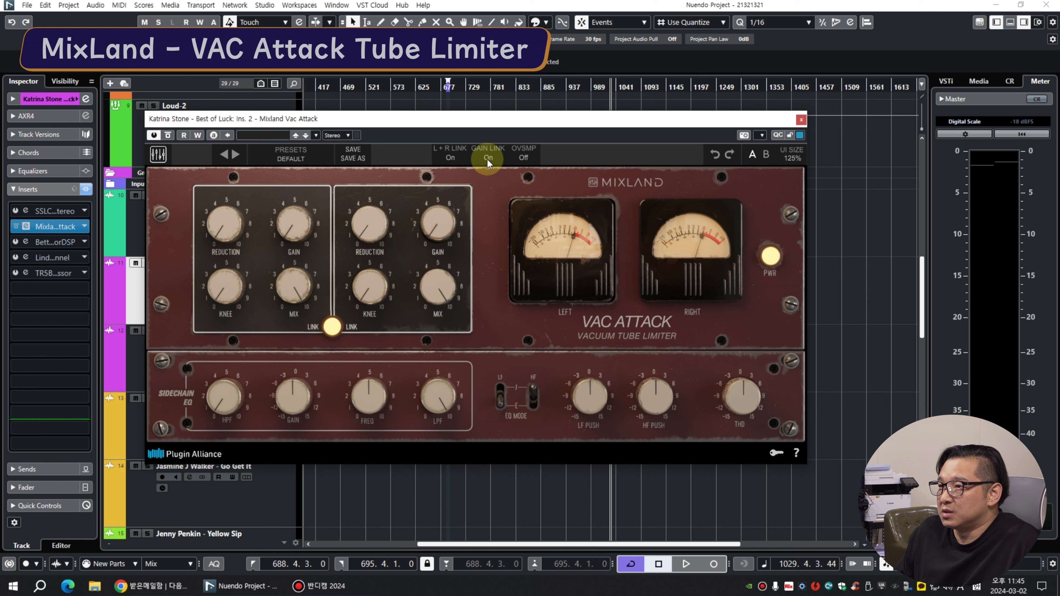
Try the linked reduction control, then switch Gain Link off and set oversampling to 4x in the Vac Attack.
scroll(227, 225, "up", 5)
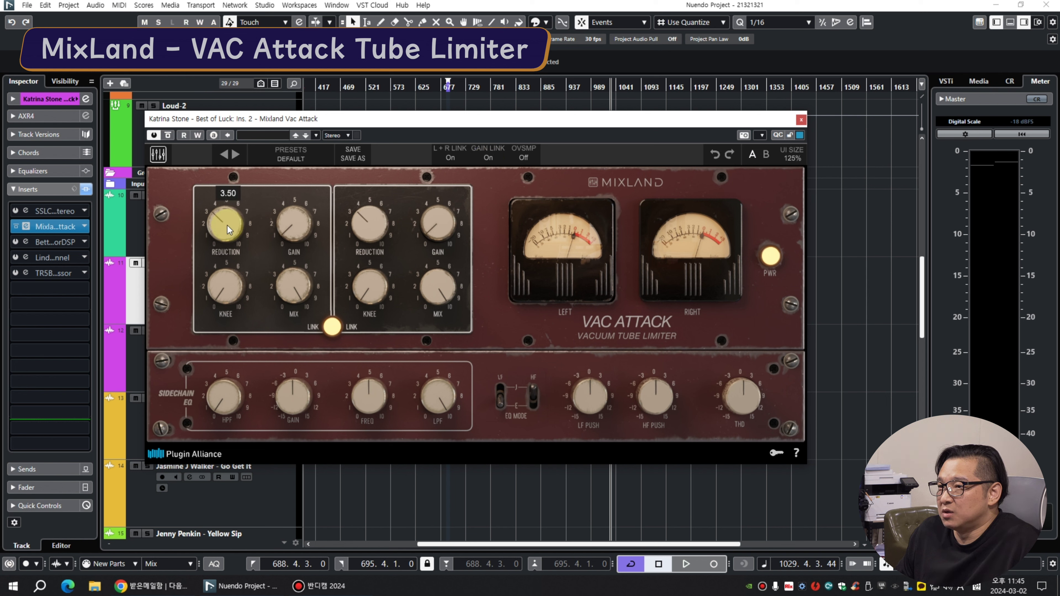
scroll(227, 225, "down", 7)
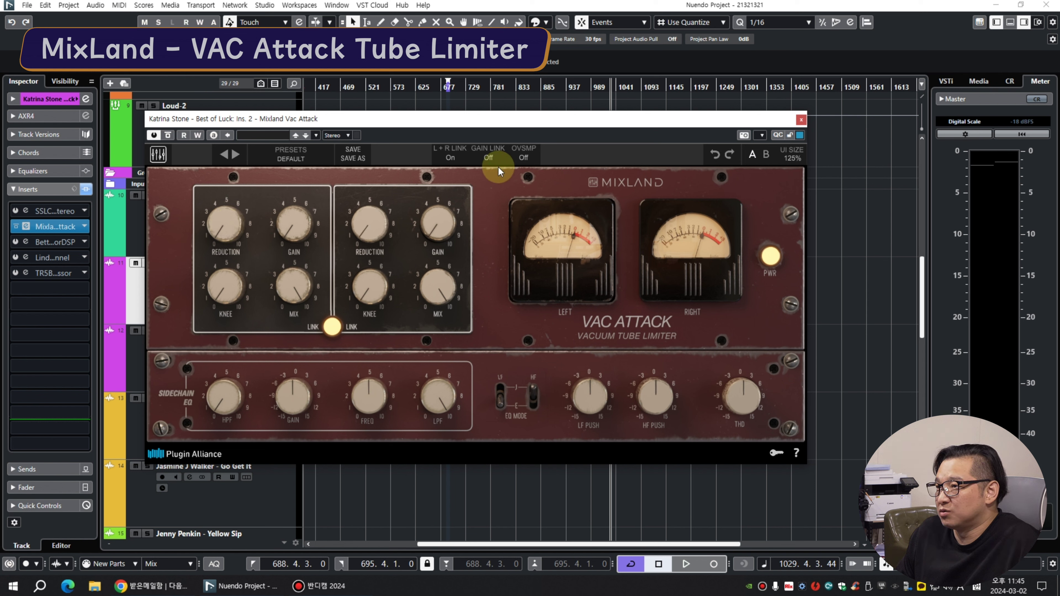
left_click(525, 157)
left_click(529, 194)
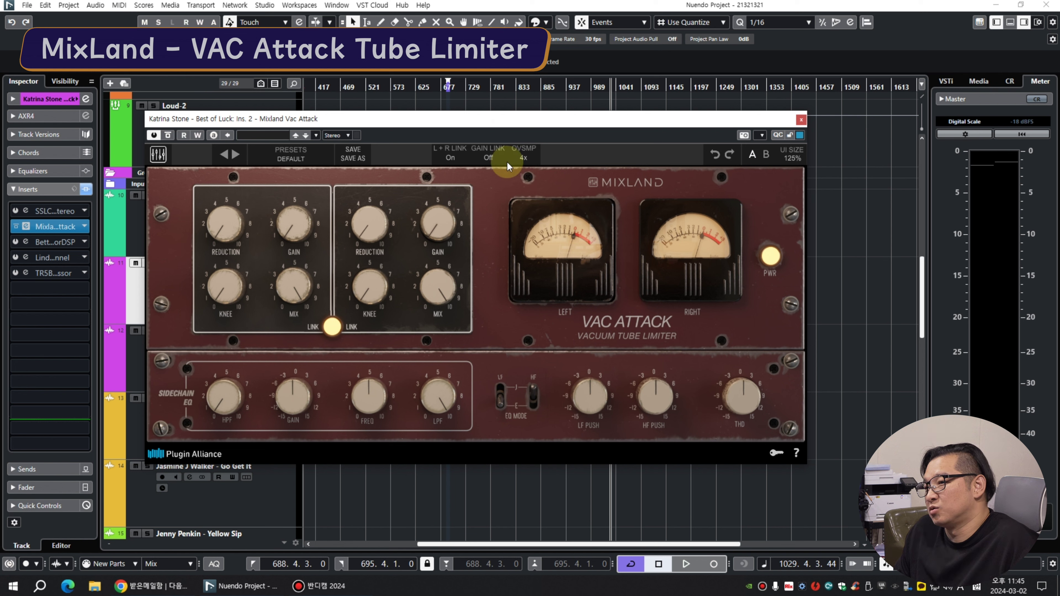
Adjust the Vac Attack's sidechain EQ by raising the HPF and lowering both the frequency and the gain.
scroll(223, 397, "up", 5)
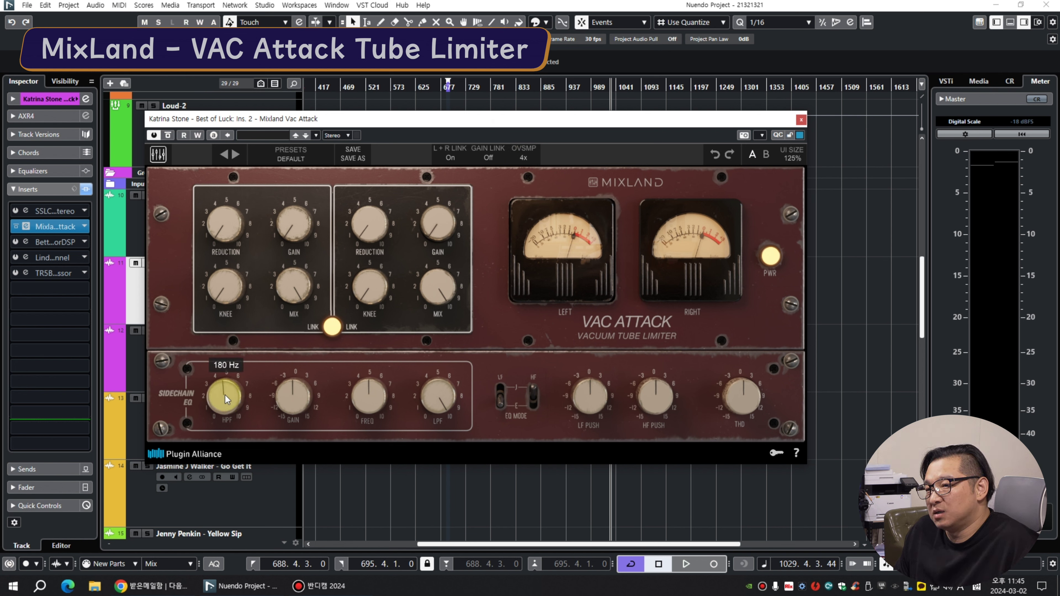
scroll(225, 395, "up", 6)
scroll(367, 396, "up", 1)
scroll(368, 395, "down", 2)
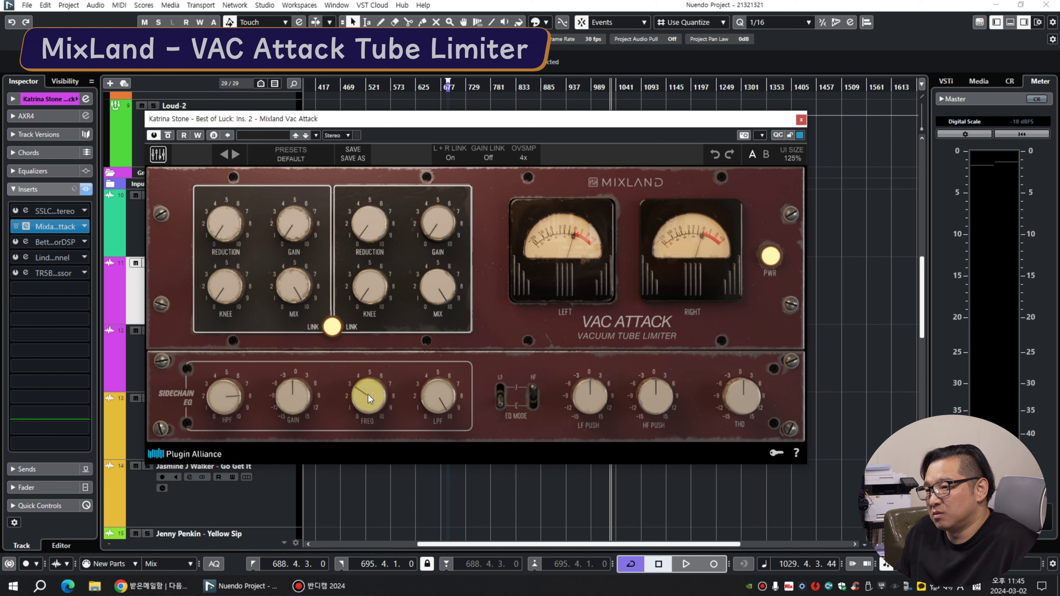
scroll(295, 396, "down", 8)
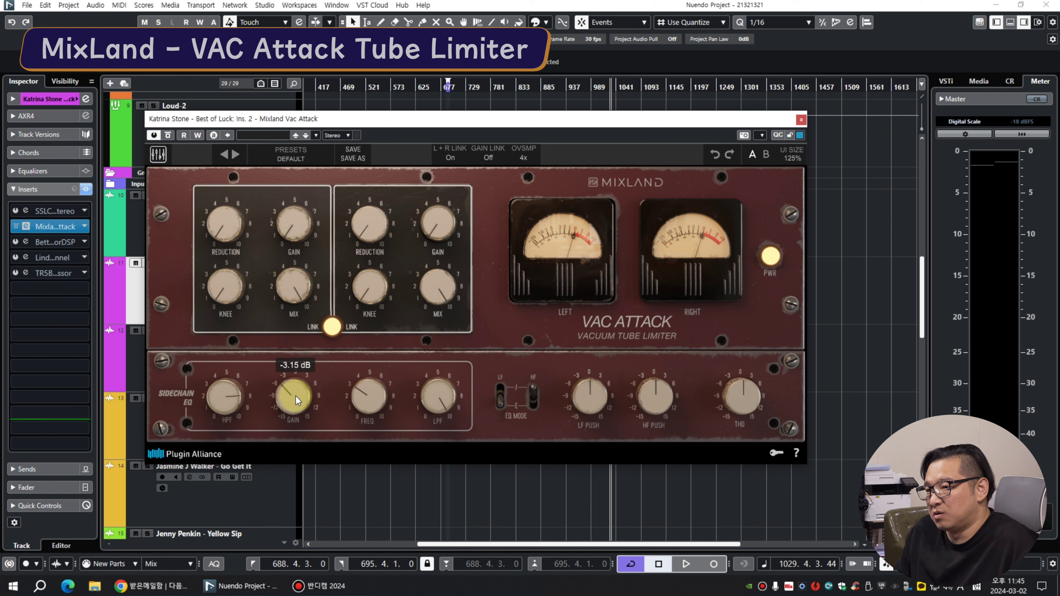
scroll(296, 396, "down", 1)
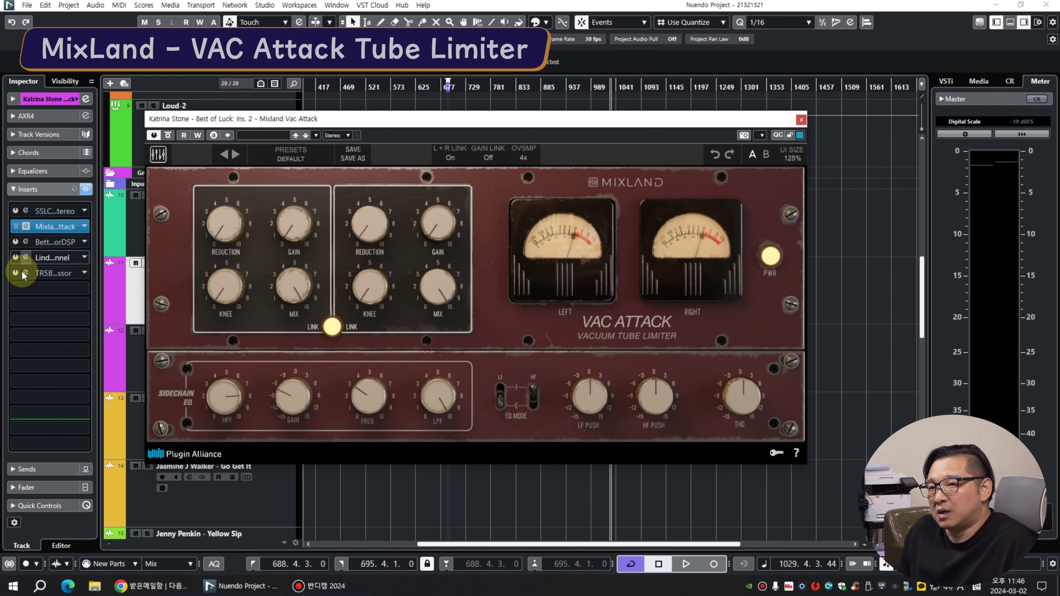
Open the Bettermaker Bus Compressor from insert 3, examine its sidechain Mid Boost for comparison, and close it again.
left_click(25, 241)
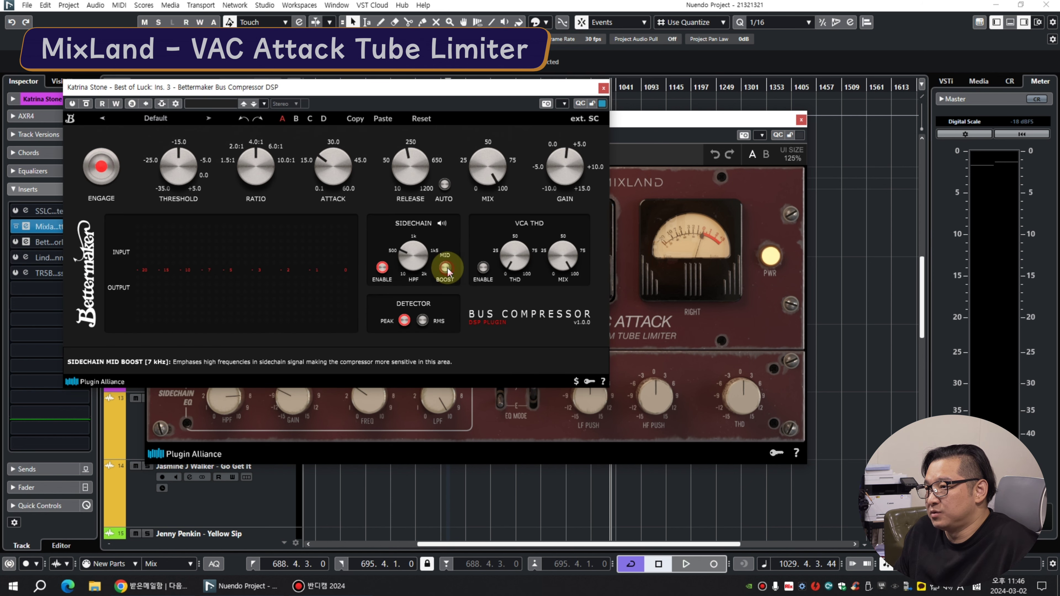
left_click(449, 267)
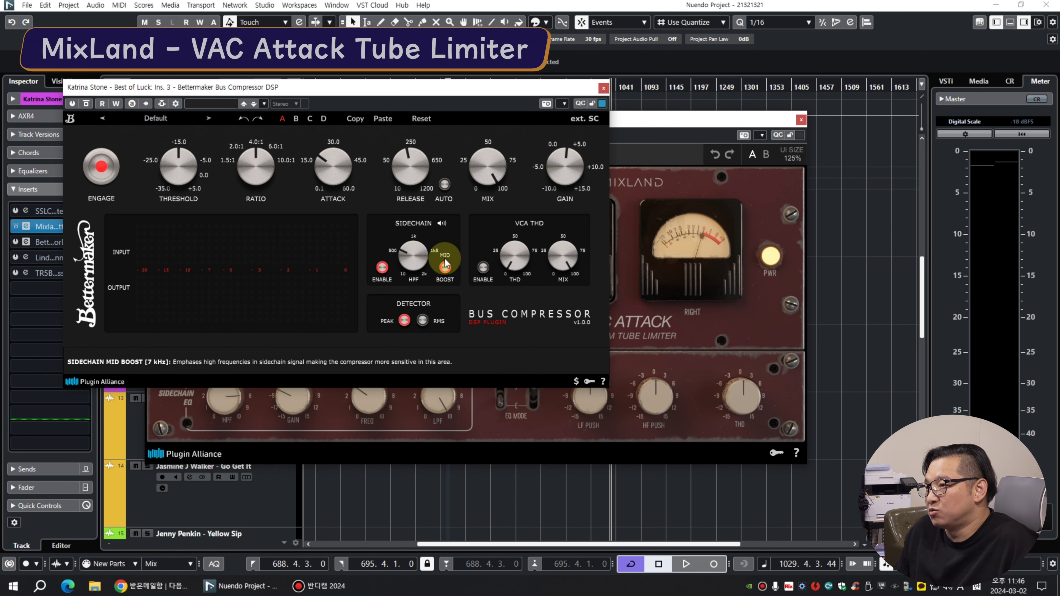
left_click(631, 119)
left_click_drag(633, 117, 752, 117)
left_click_drag(403, 408, 391, 397)
left_click(603, 88)
left_click_drag(601, 120, 538, 119)
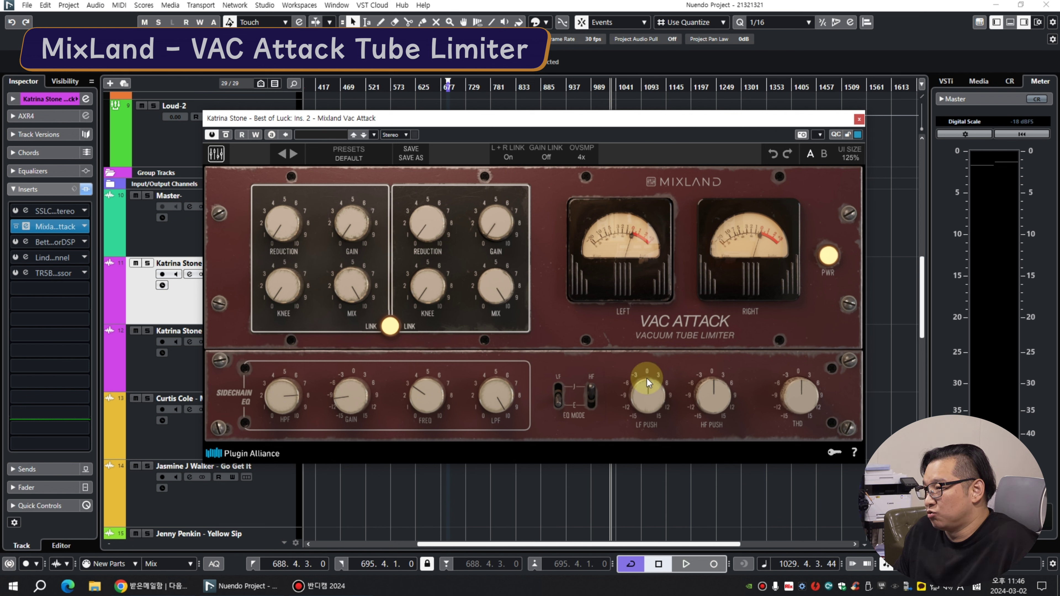
Adjust the tone section by trying the LF and HF EQ mode switches, raising HF Push and turning THD fully down.
left_click_drag(560, 391, 558, 404)
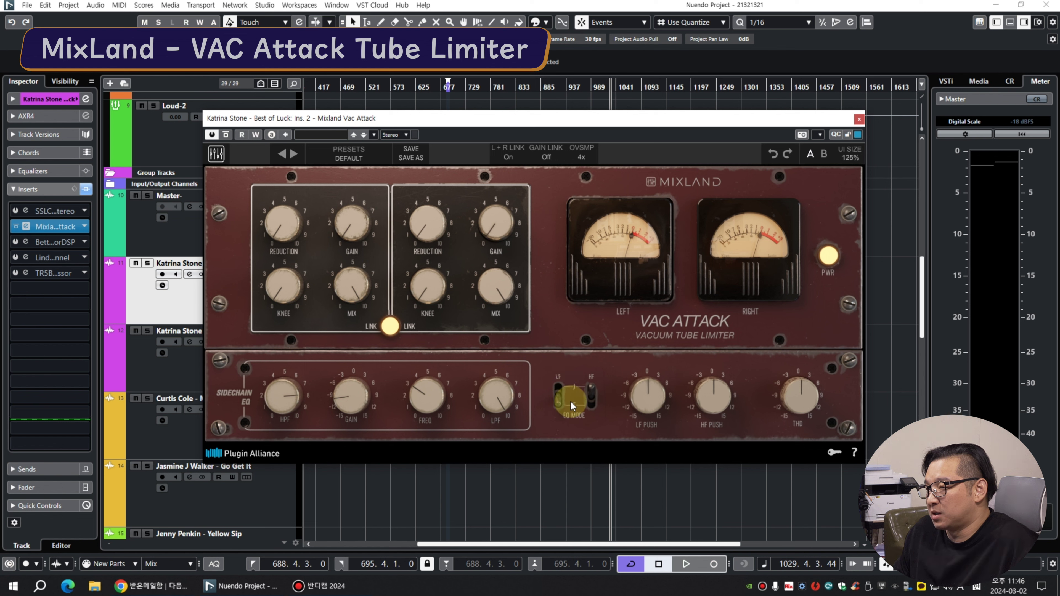
left_click_drag(597, 390, 591, 422)
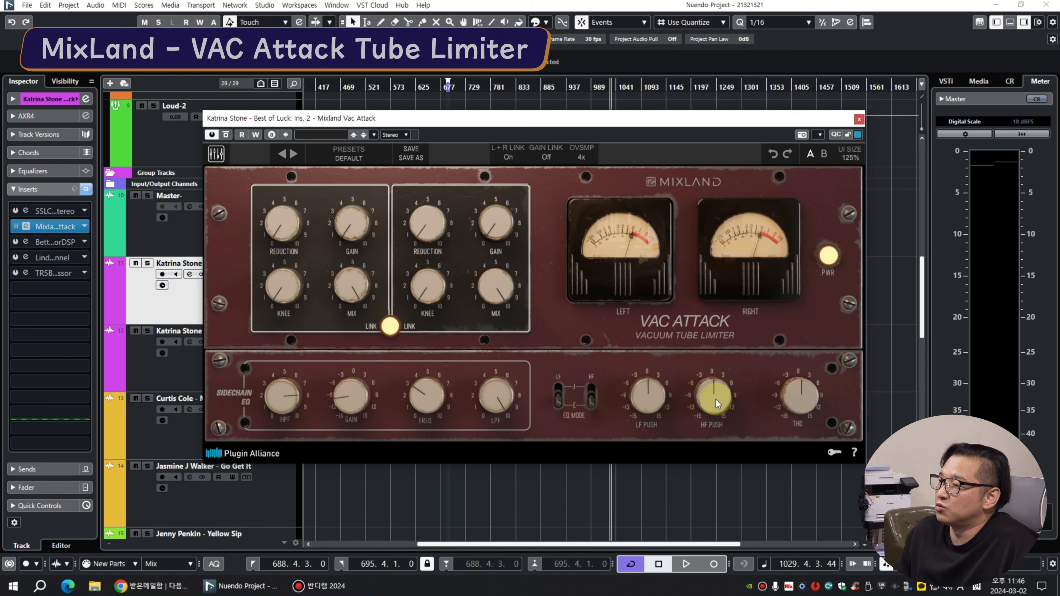
left_click_drag(714, 394, 711, 364)
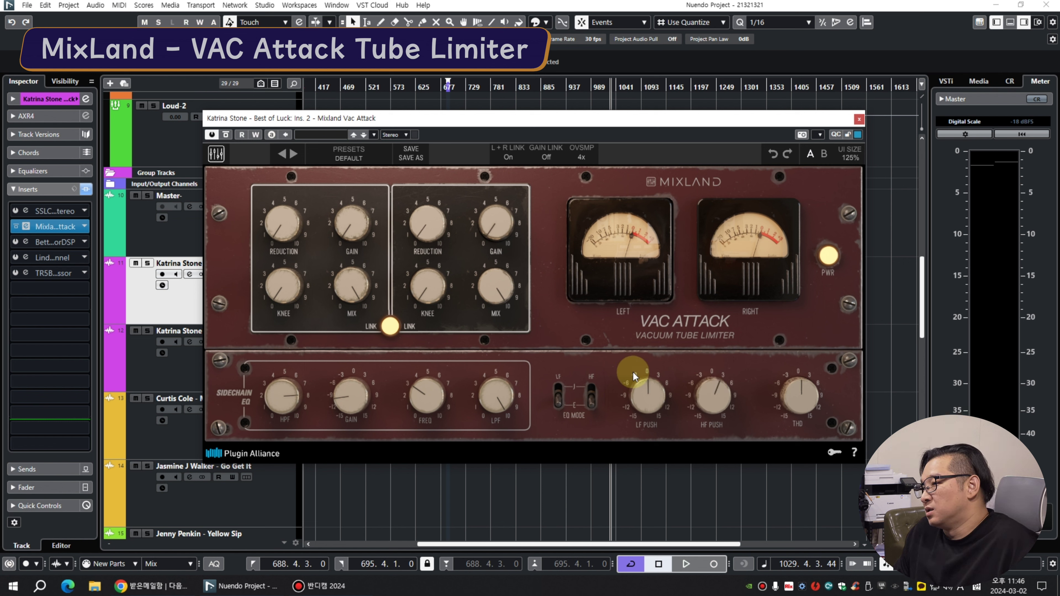
left_click_drag(804, 395, 803, 386)
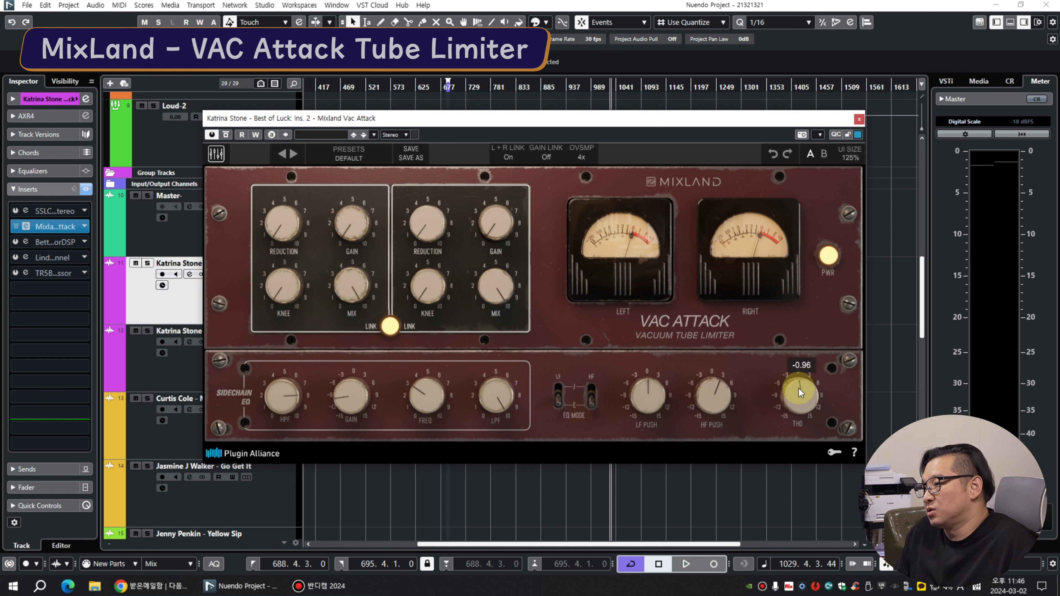
left_click_drag(798, 383, 756, 488)
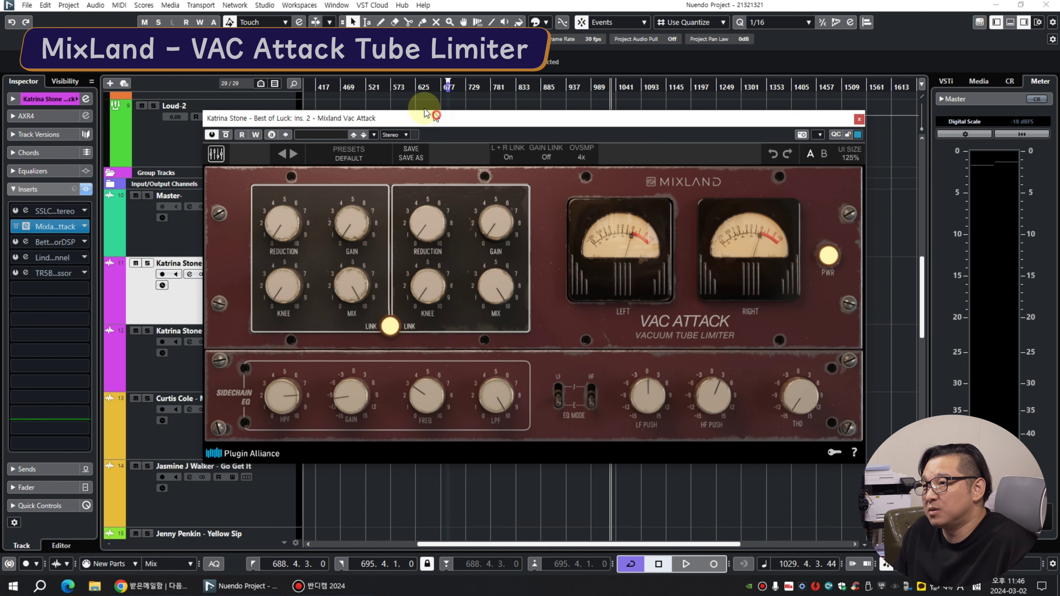
Turn the channel Link off, try the left reduction control and restore it, and turn the Link back on.
left_click_drag(428, 118, 388, 106)
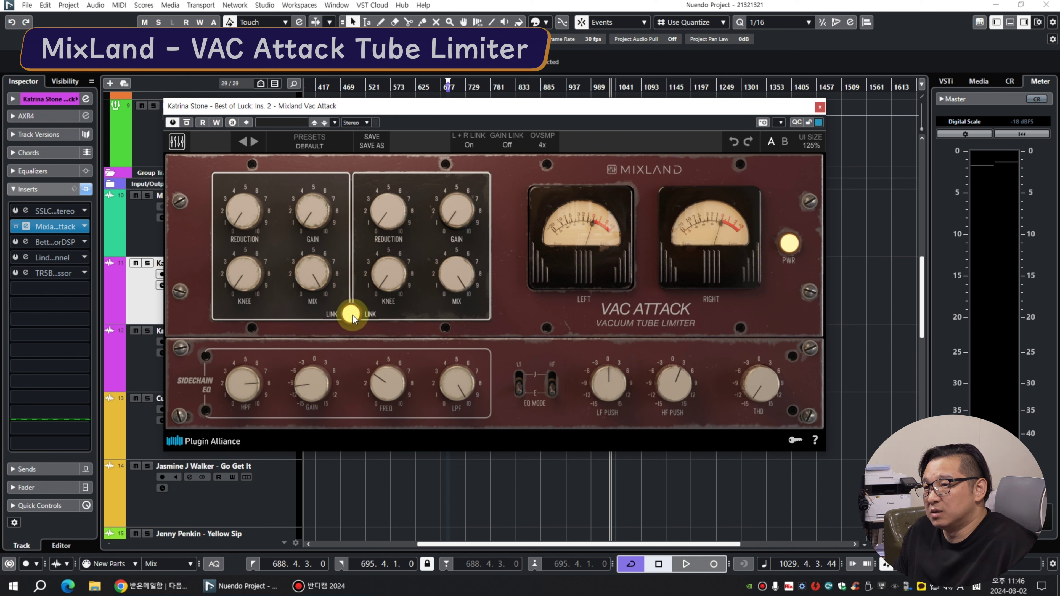
scroll(237, 214, "up", 10)
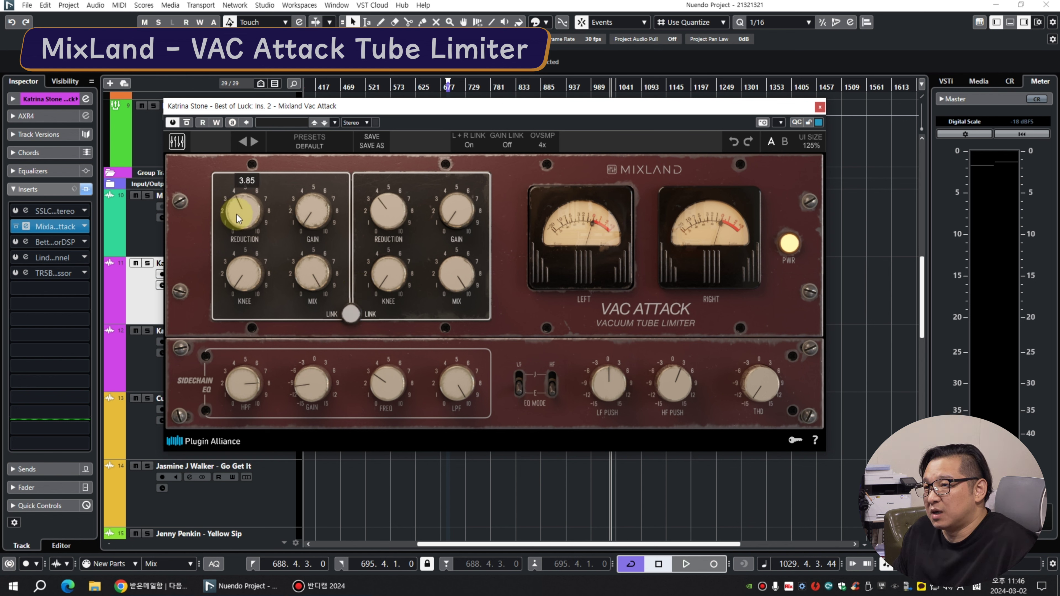
scroll(237, 215, "down", 10)
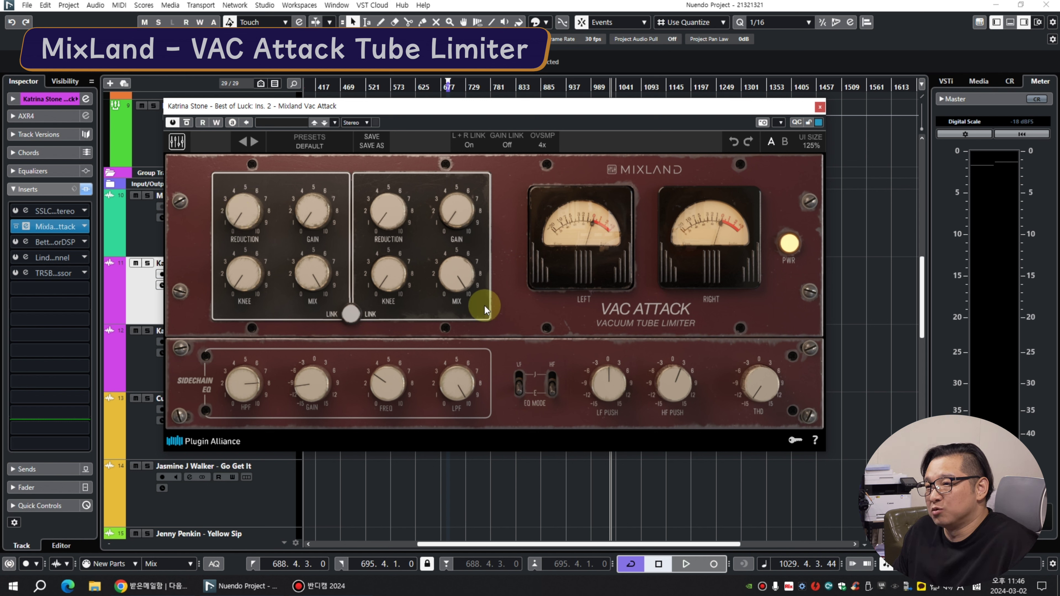
left_click(353, 311)
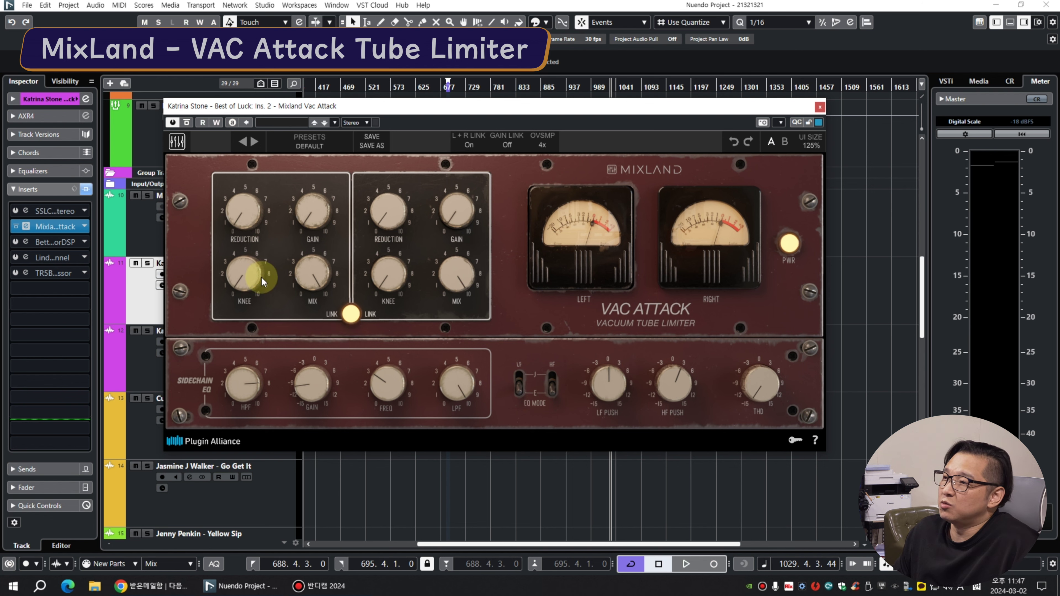
Play the ORKAS clip on track 11 through the limiter and loop it from about bar 938 to bar 954.
left_click_drag(588, 127, 620, 124)
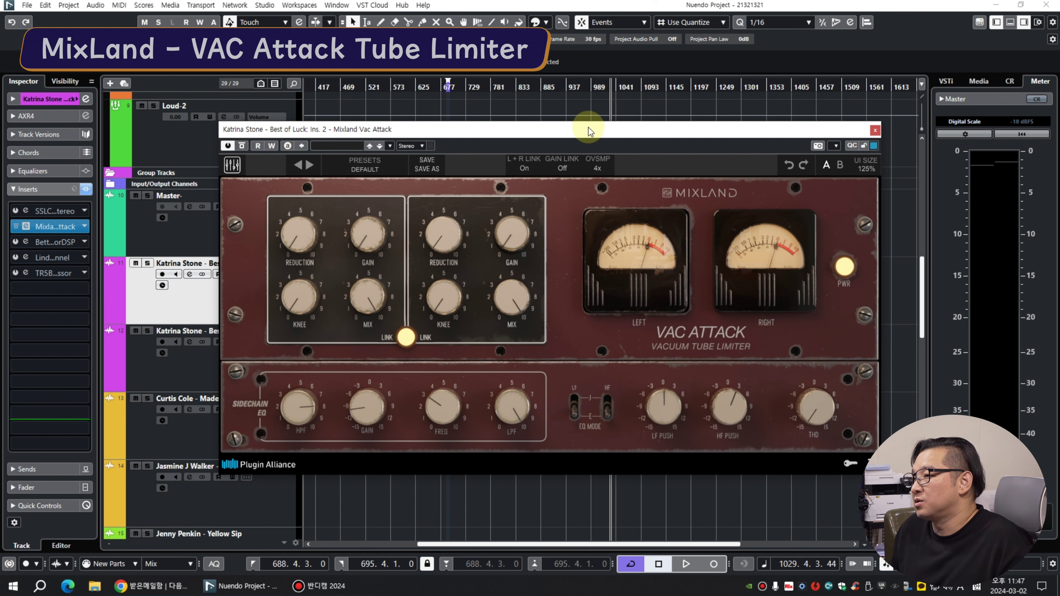
left_click_drag(508, 124, 296, 278)
left_click_drag(495, 87, 664, 100)
key("space")
left_click_drag(525, 284, 535, 322)
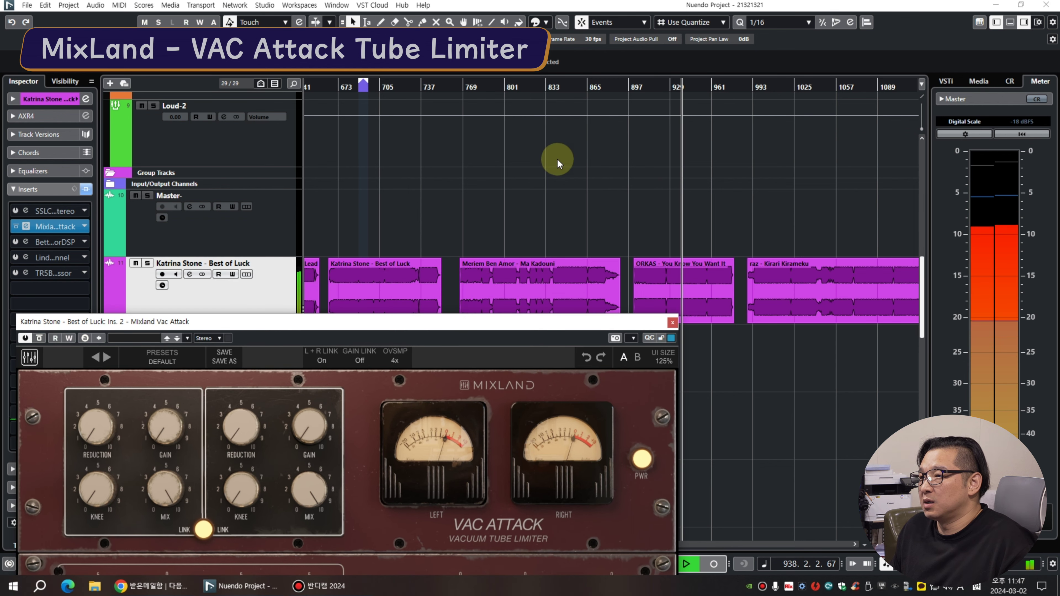
left_click_drag(396, 326, 351, 134)
left_click_drag(682, 81, 703, 81)
left_click_drag(350, 130, 566, 87)
Raise the linked reduction during playback and reset the sidechain HPF and gain to their defaults.
left_click_drag(267, 363, 267, 375)
left_click_drag(267, 191, 267, 164)
mouse_move(266, 364)
scroll(267, 363, "up", 2)
double_click(266, 363)
double_click(332, 366)
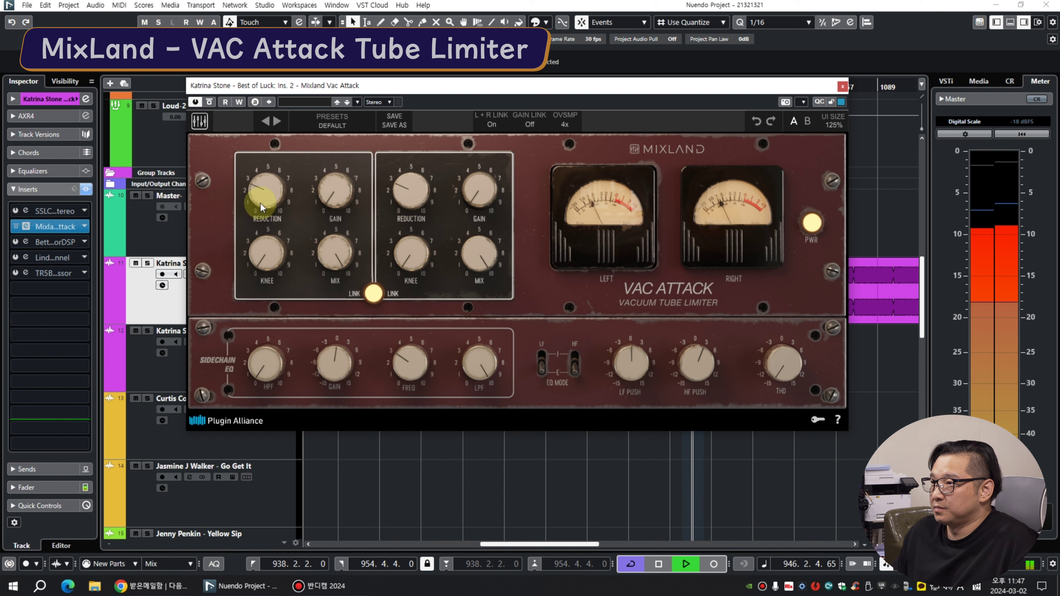
Restart the looped passage, raise the sidechain HPF and set the linked reduction to 2.45.
key("space")
scroll(265, 190, "down", 3)
key("space")
scroll(274, 366, "up", 15)
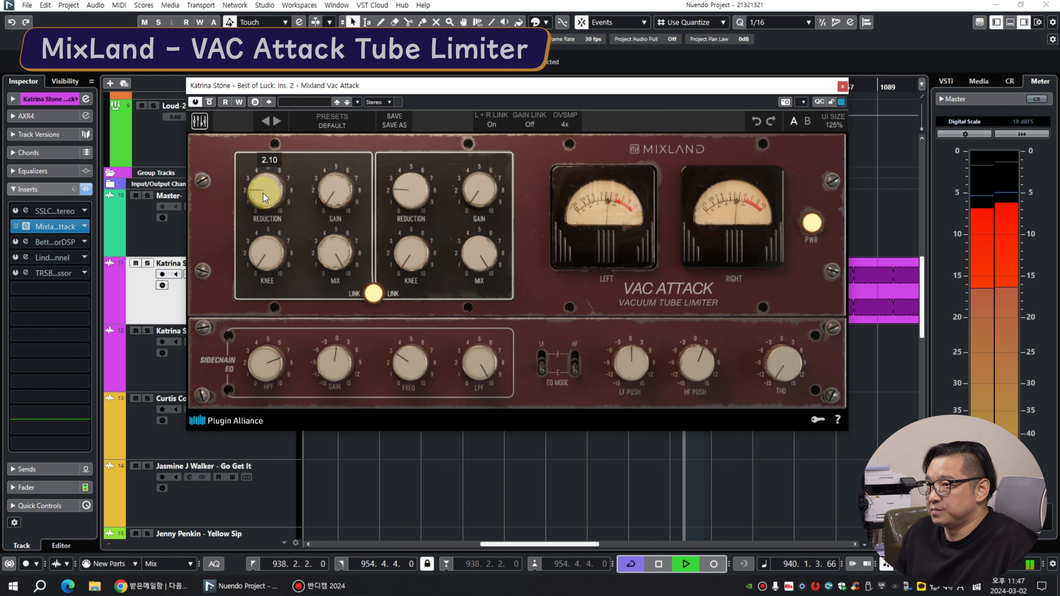
scroll(263, 193, "up", 2)
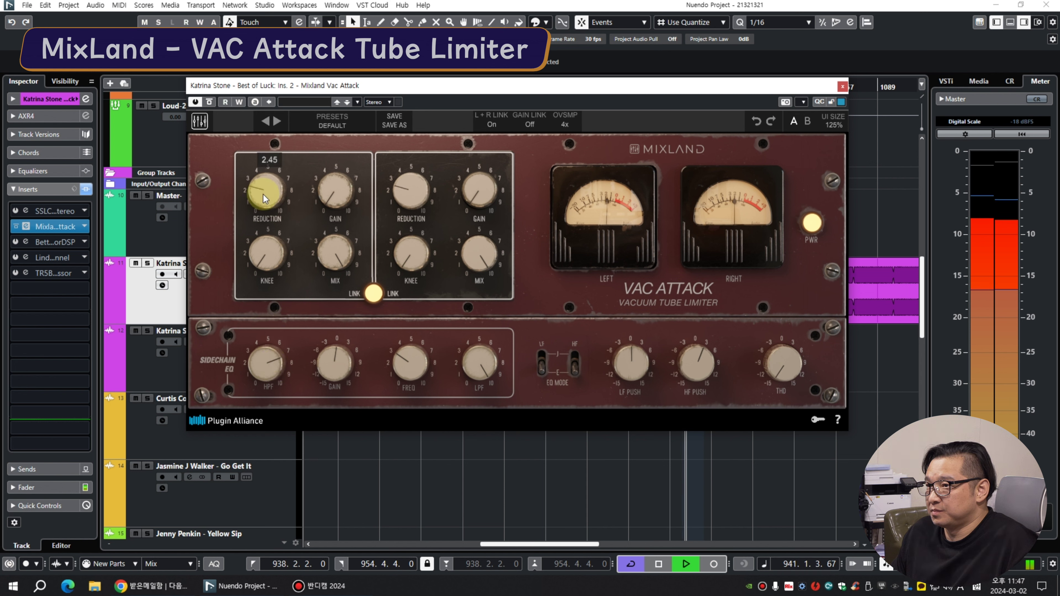
Set the linked channels' gain to 0.70 and the knee to 3.50 while the loop plays.
scroll(345, 197, "down", 8)
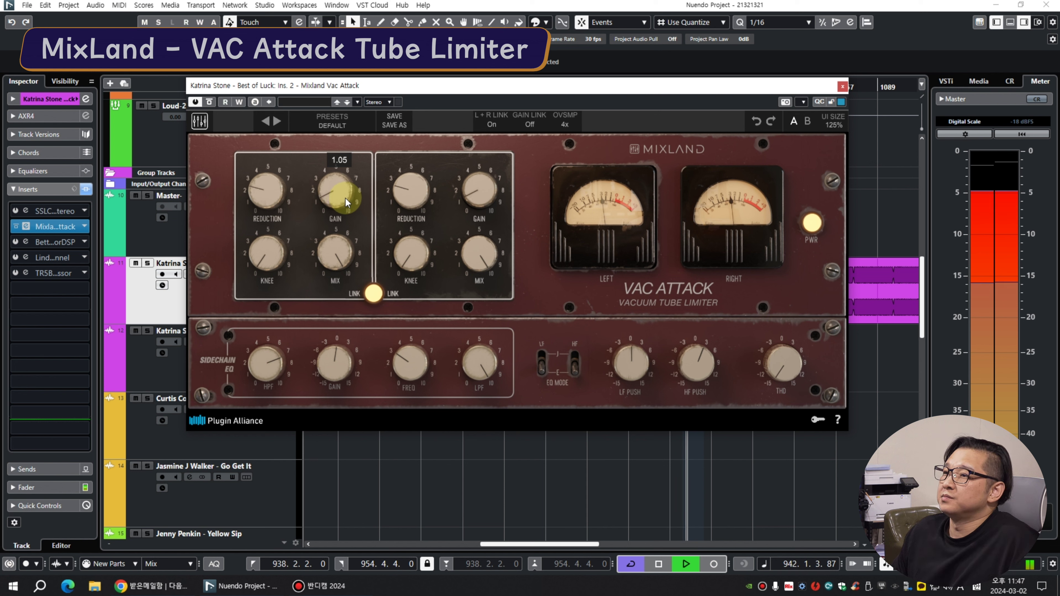
scroll(345, 198, "down", 2)
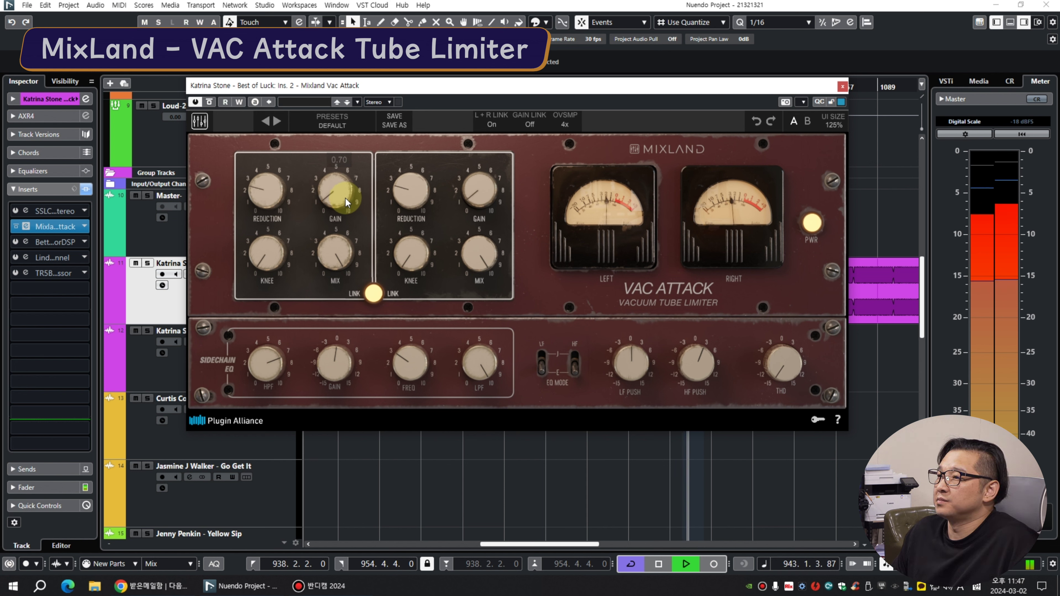
scroll(274, 260, "up", 5)
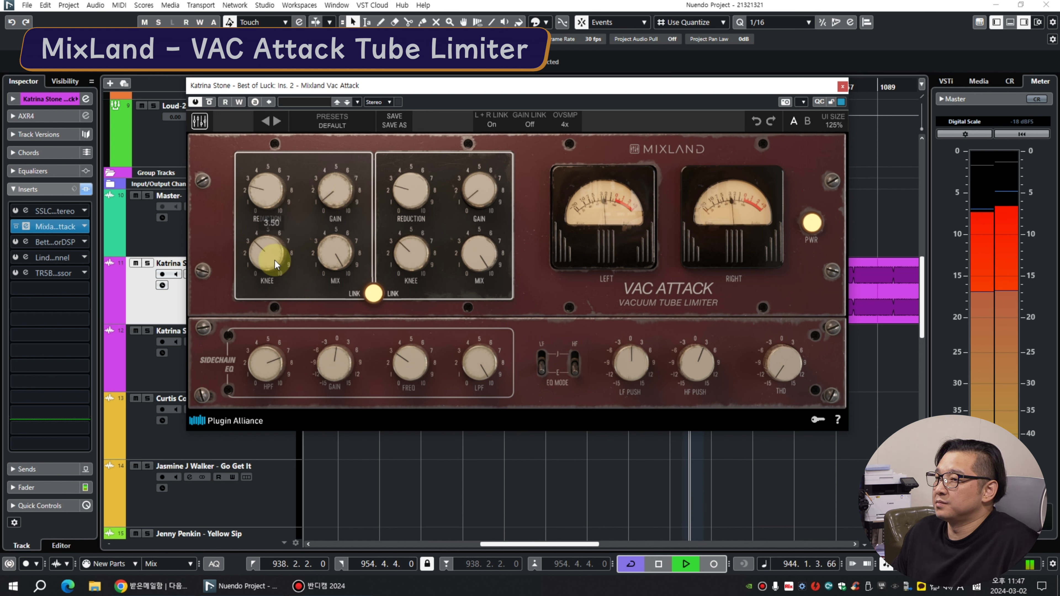
Lower the sidechain EQ gain and set its frequency to 1.6 kHz.
scroll(272, 193, "down", 1)
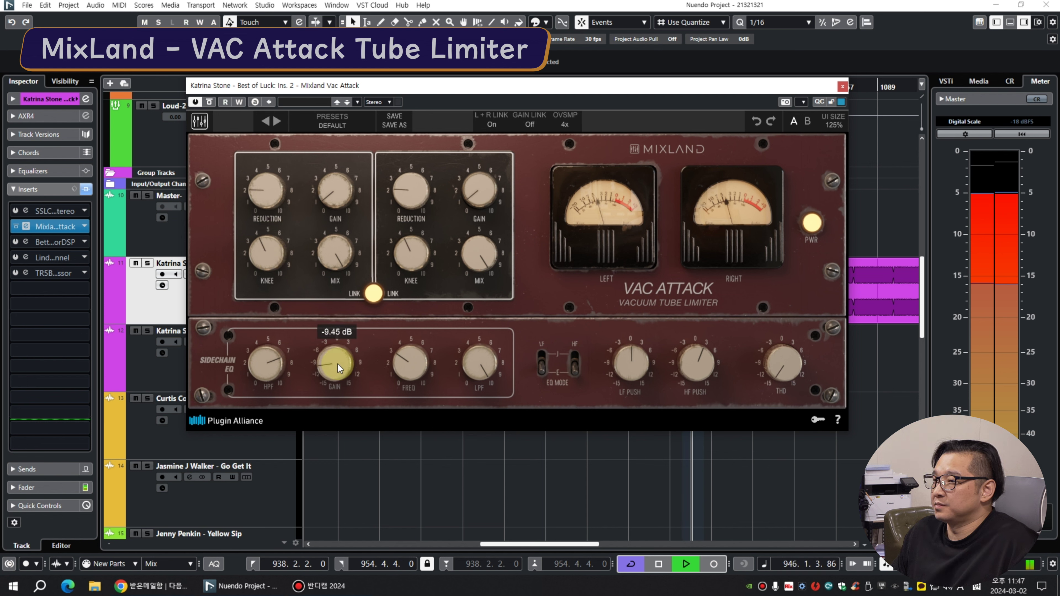
scroll(338, 364, "down", 5)
scroll(417, 362, "up", 3)
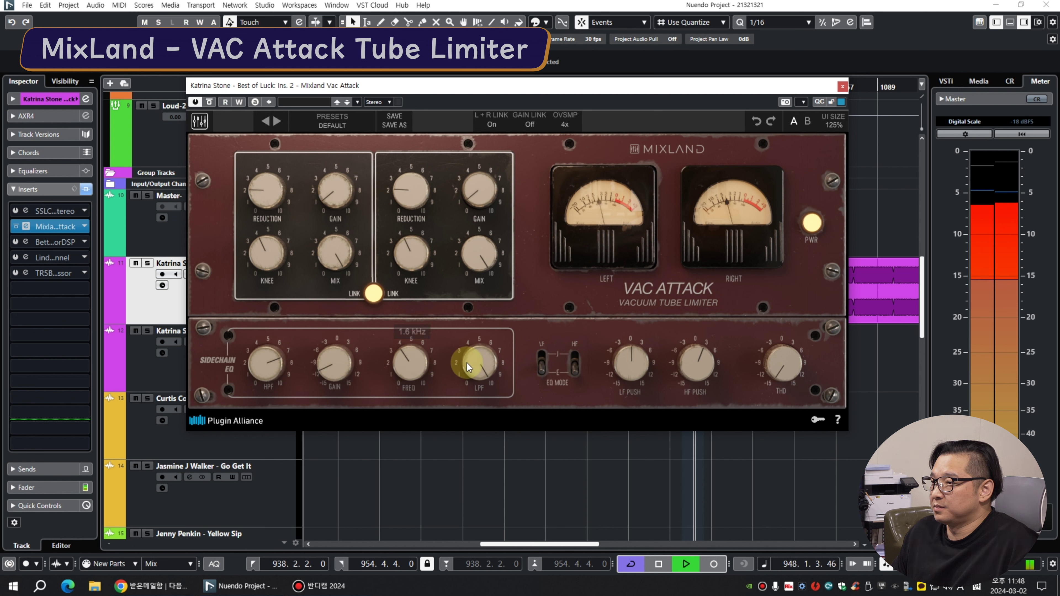
Switch the HF EQ mode, compare HF Push amounts up to 8.82 dB by ear, and lower LF Push slightly.
scroll(698, 363, "up", 5)
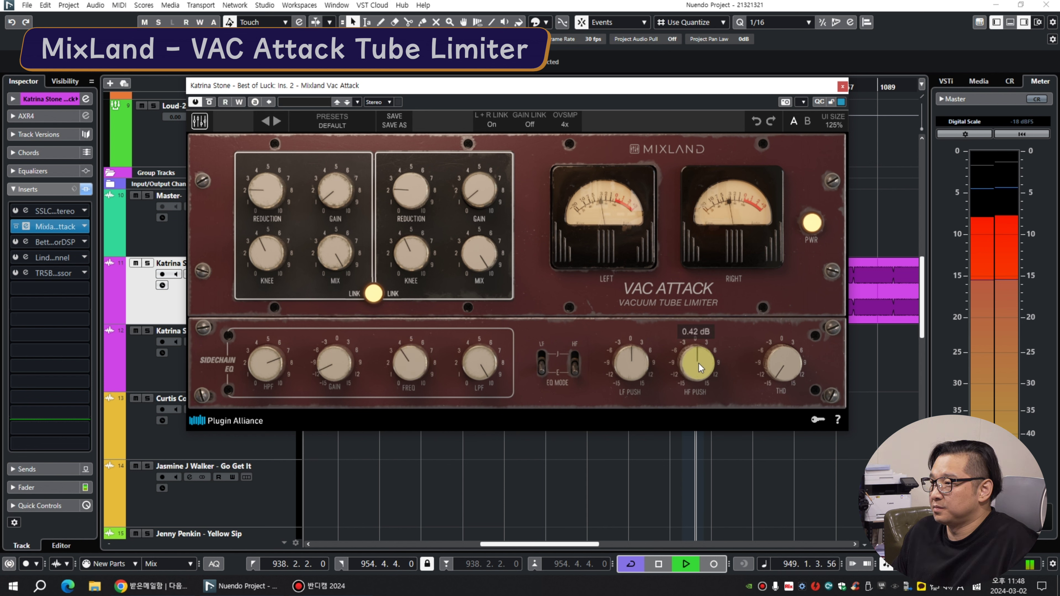
left_click(575, 359)
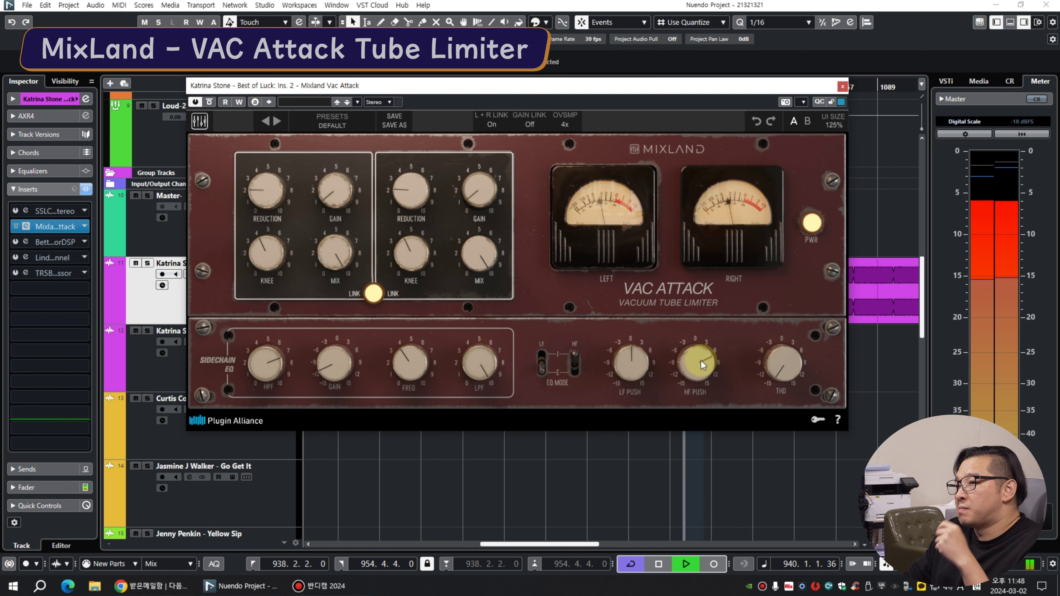
scroll(702, 363, "down", 4)
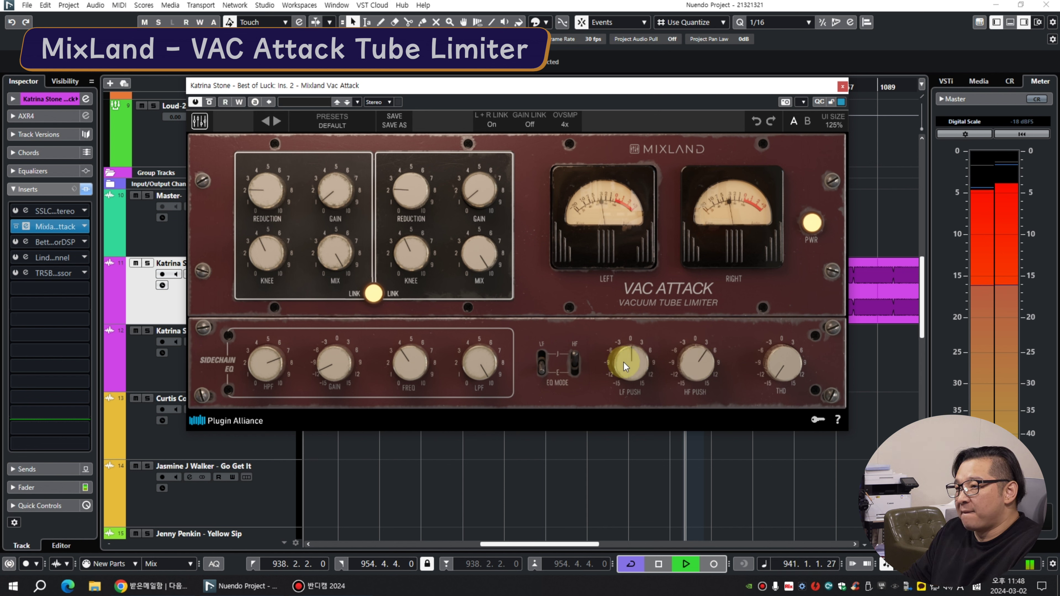
scroll(698, 360, "up", 7)
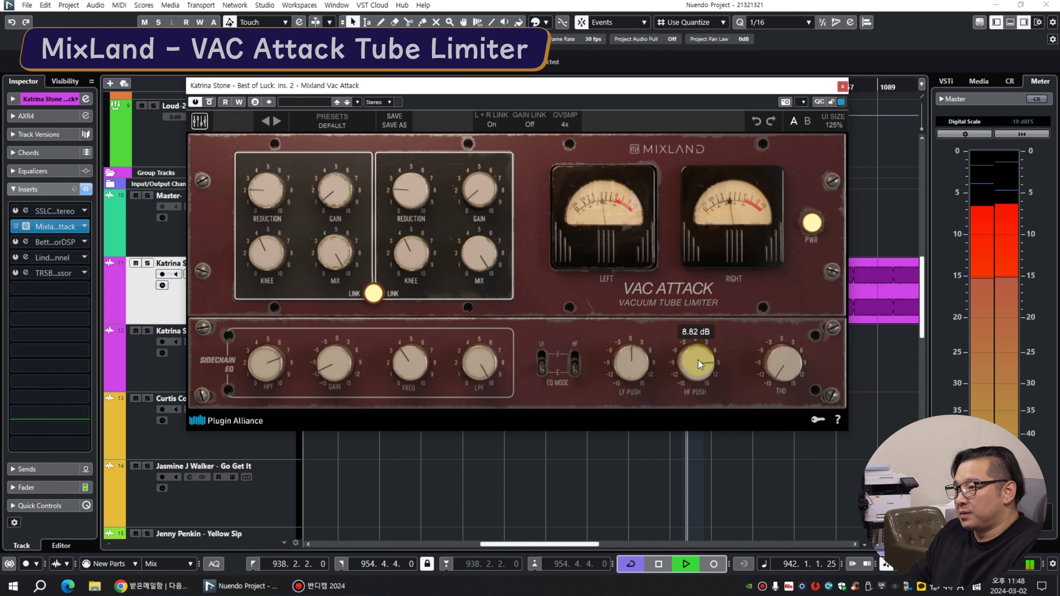
scroll(698, 360, "down", 8)
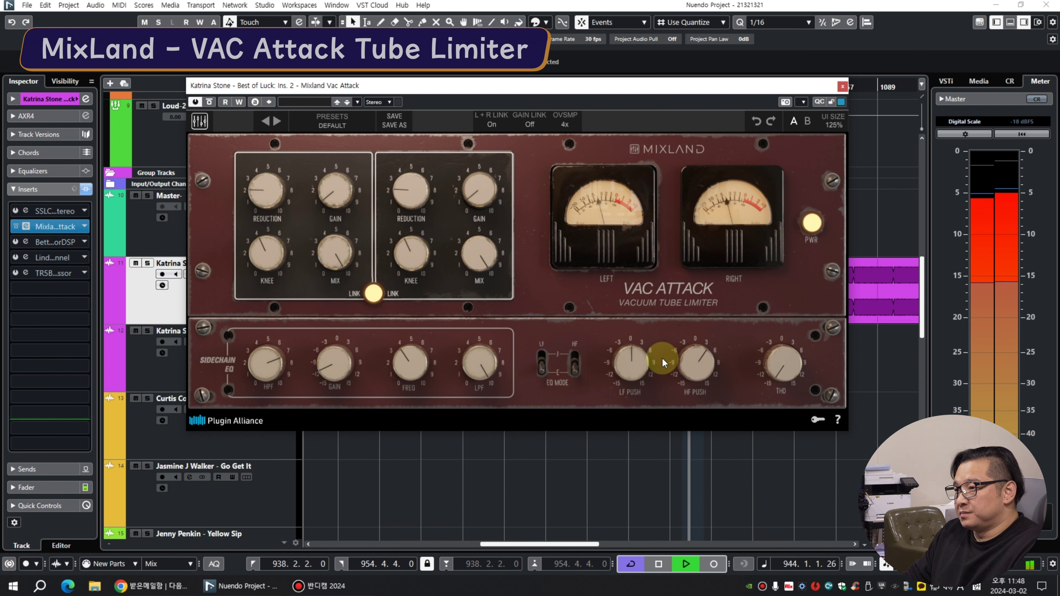
scroll(641, 357, "down", 1)
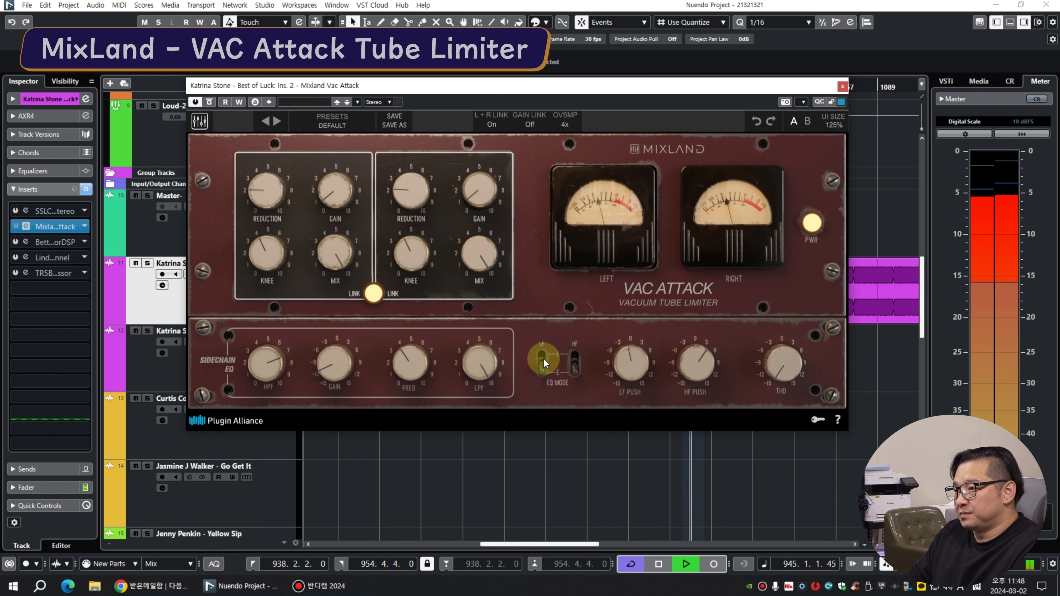
Compare the looped passage with the Vac Attack bypassed and active, switching the effect bypass, L+R link and power off and on.
left_click(208, 103)
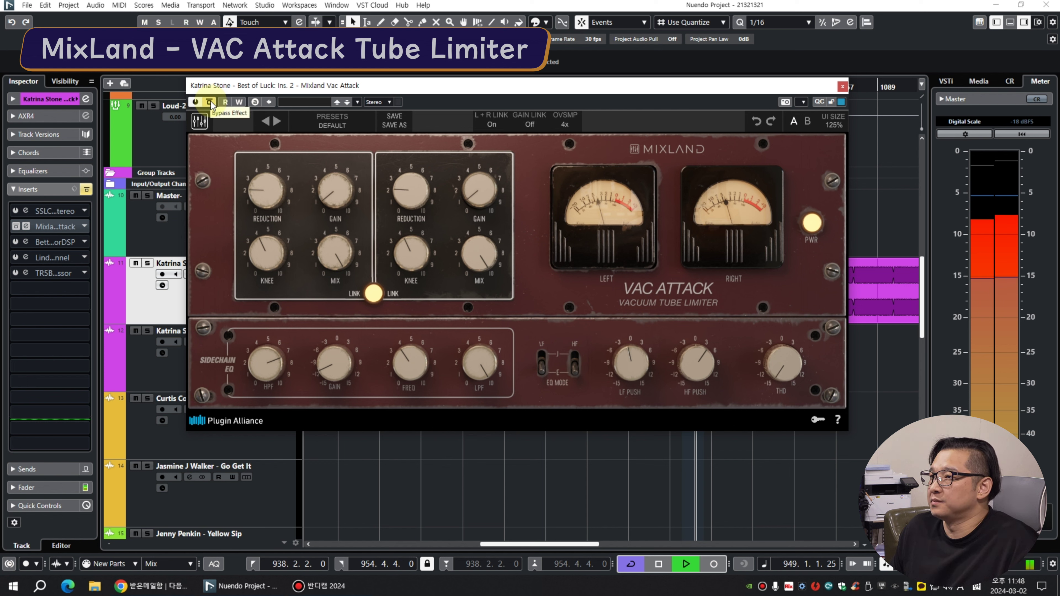
left_click(499, 125)
left_click(498, 124)
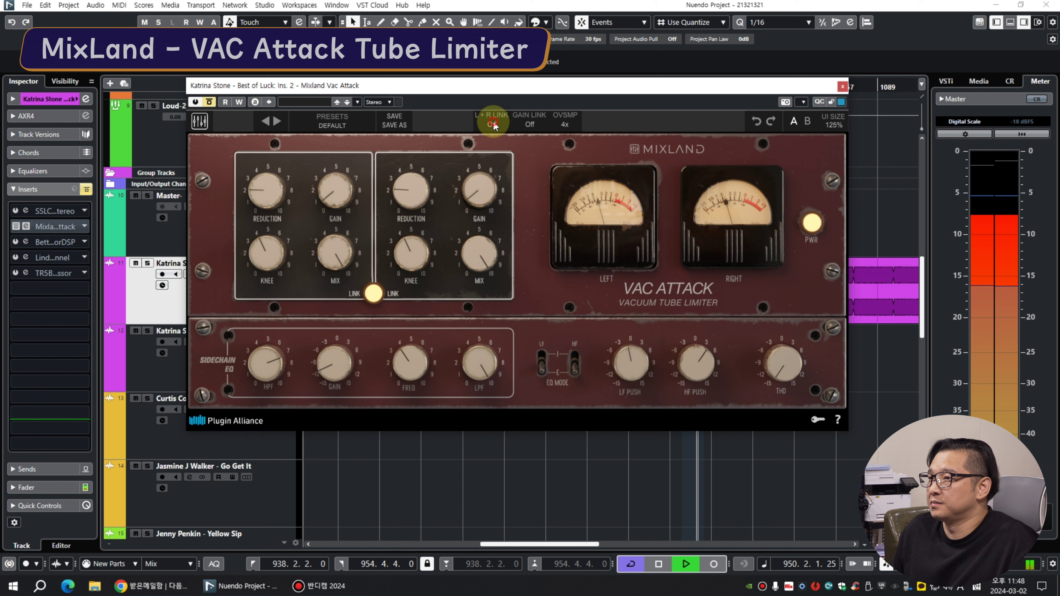
left_click(210, 102)
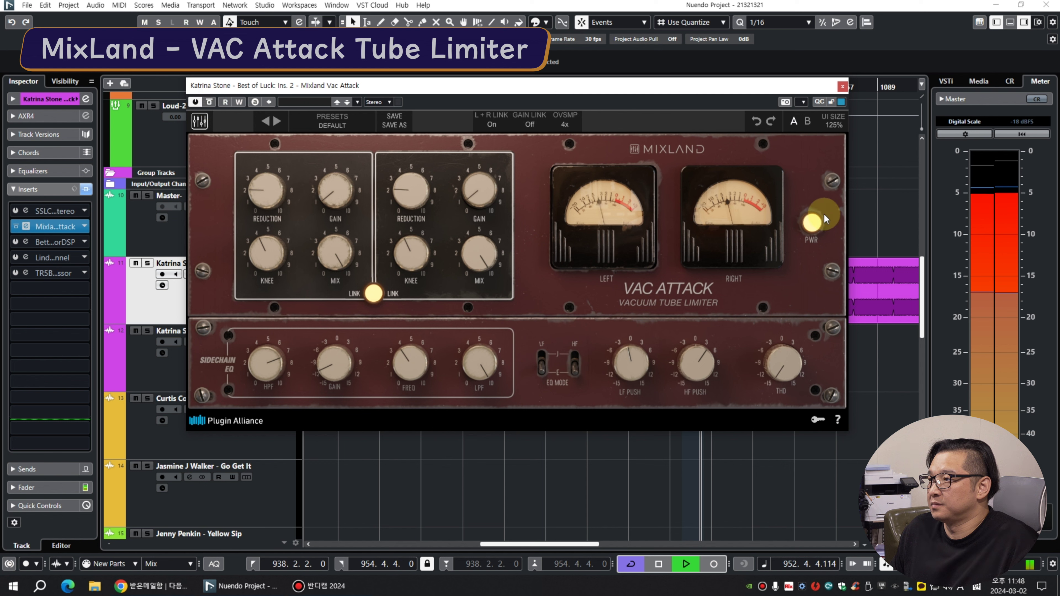
left_click(811, 223)
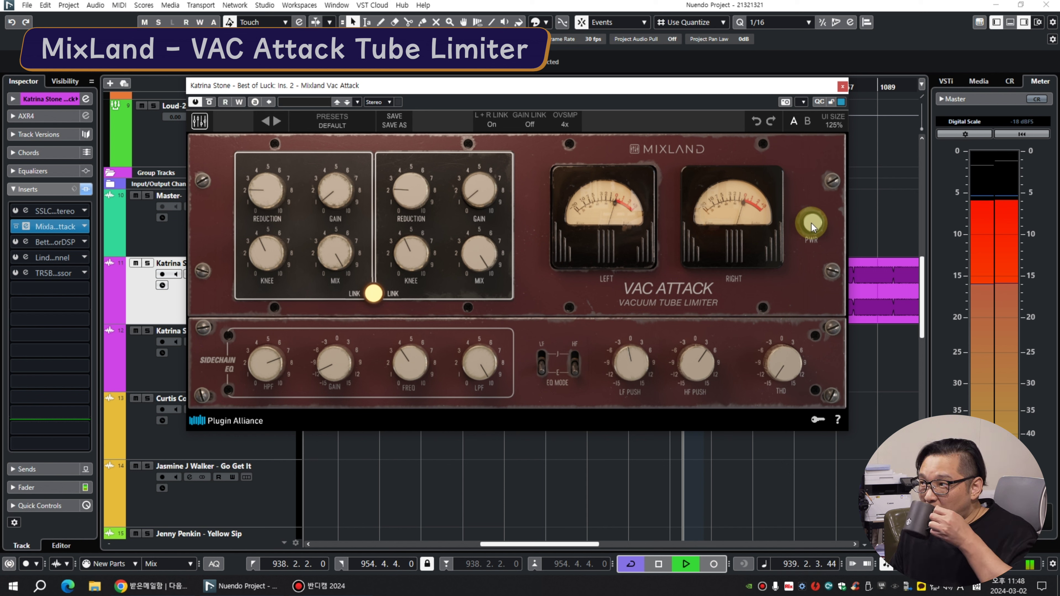
left_click(816, 228)
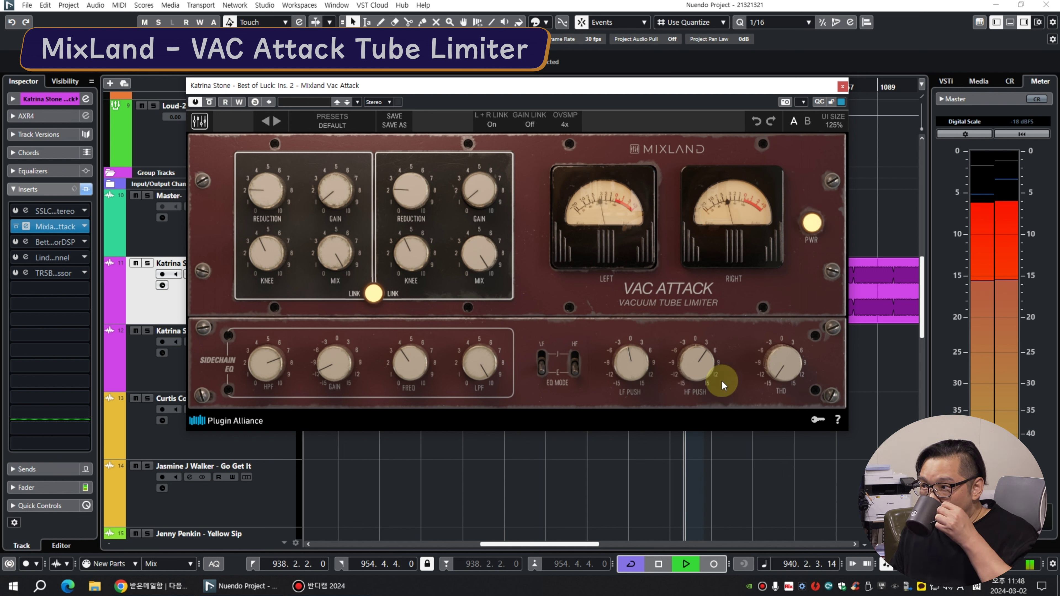
Stop the loop, turn cycling off, start playback in the Kirari Kirameku clip and reopen the Vac Attack.
scroll(705, 370, "down", 1)
scroll(625, 365, "up", 1)
left_click(842, 86)
key("space")
key("g")
key("g")
key("g")
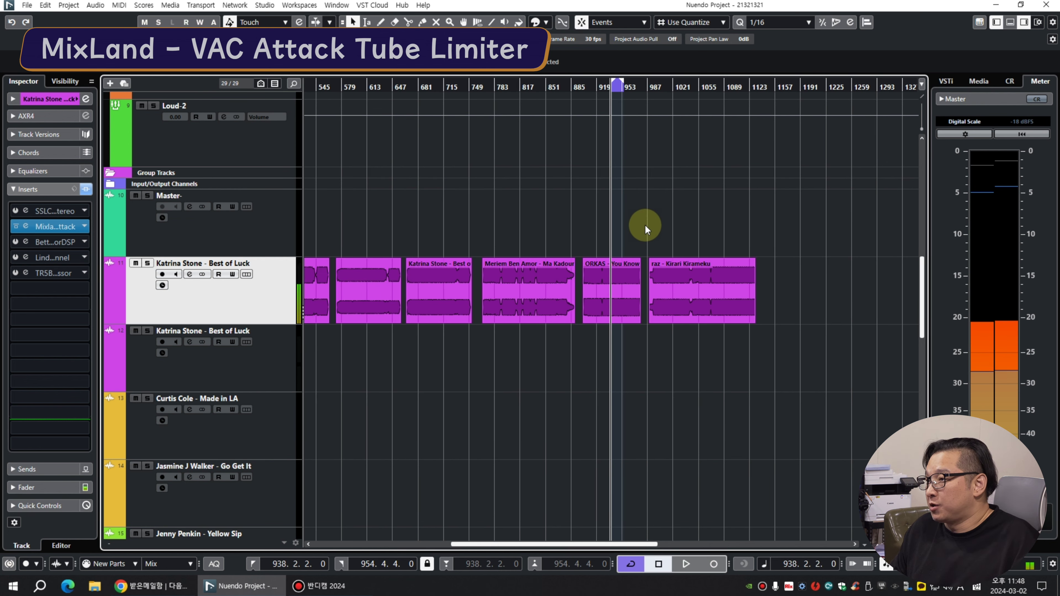
left_click(669, 88)
key("KP_Divide")
key("space")
left_click(25, 228)
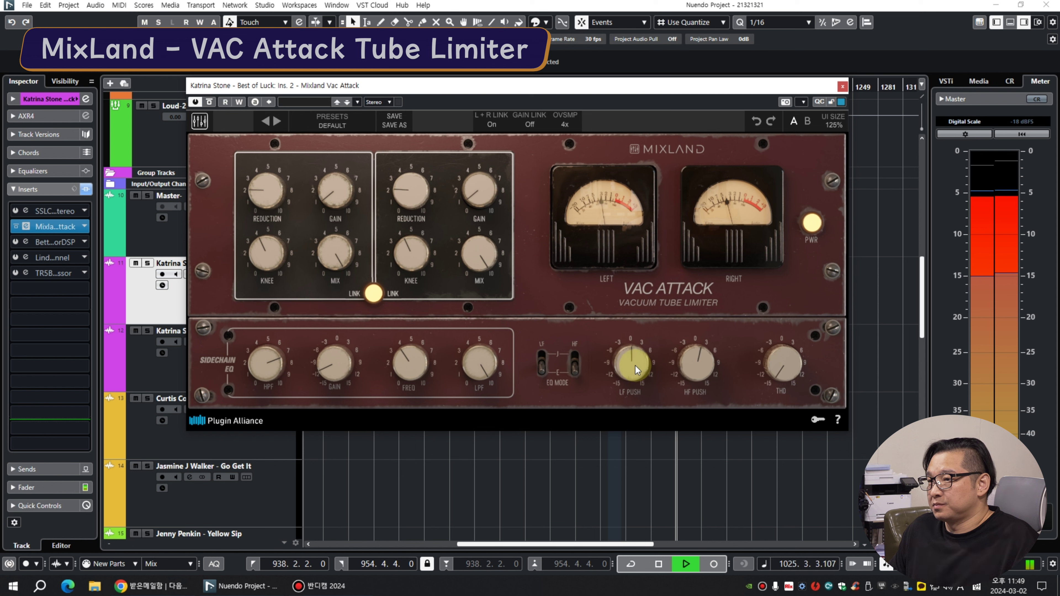
Set the sidechain EQ frequency to 1.1 kHz and close the Vac Attack editor.
mouse_move(404, 370)
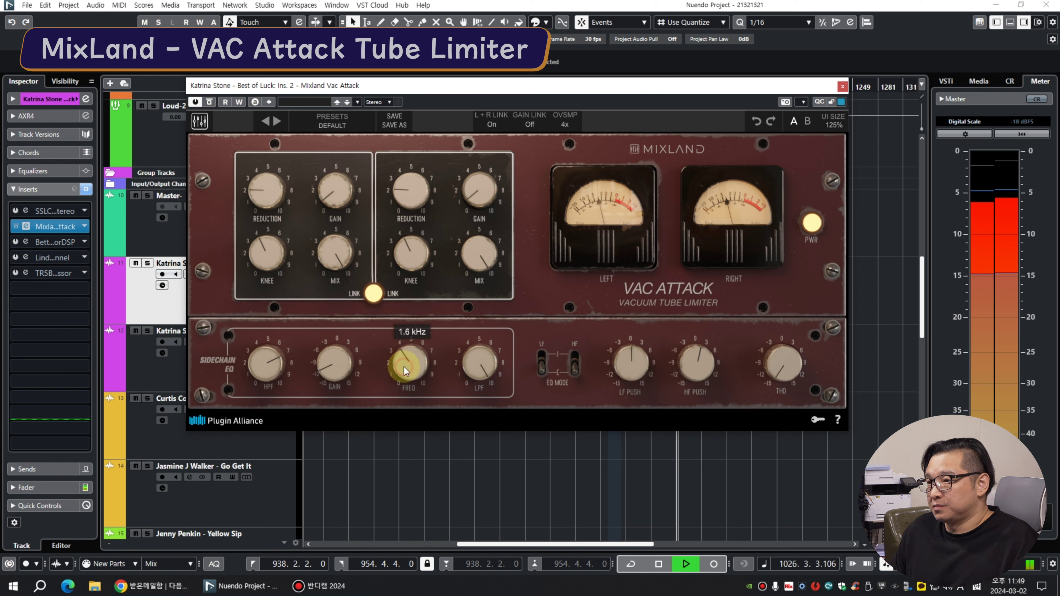
left_click_drag(404, 367, 404, 375)
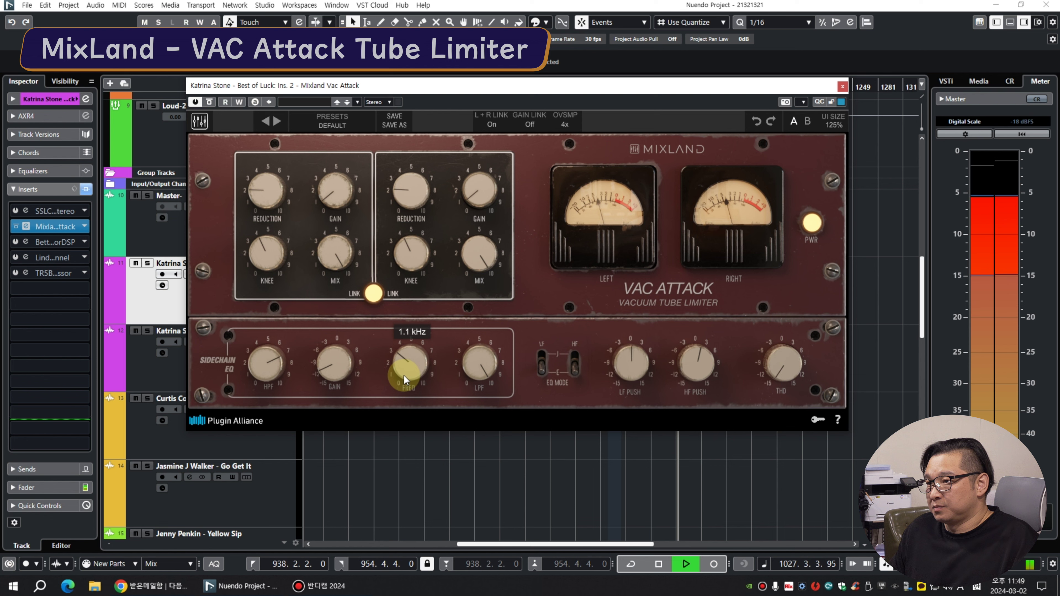
left_click(841, 86)
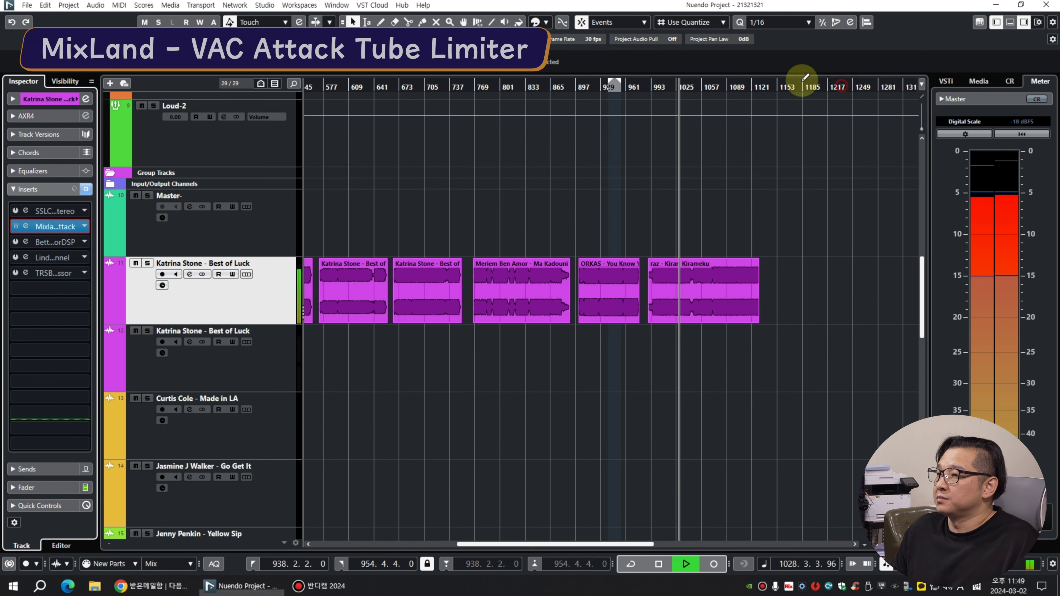
Continue playback inside the Best of Luck clip, from a point around bar 715.
left_click(428, 84)
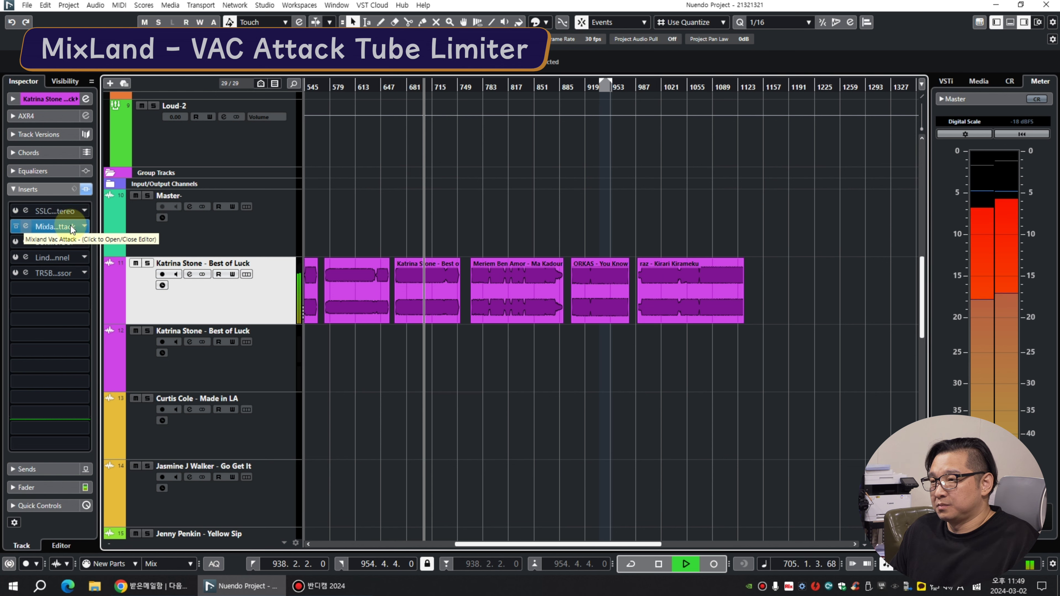
key("h")
key("h")
key("h")
key("h")
key("h")
key("h")
left_click(643, 85)
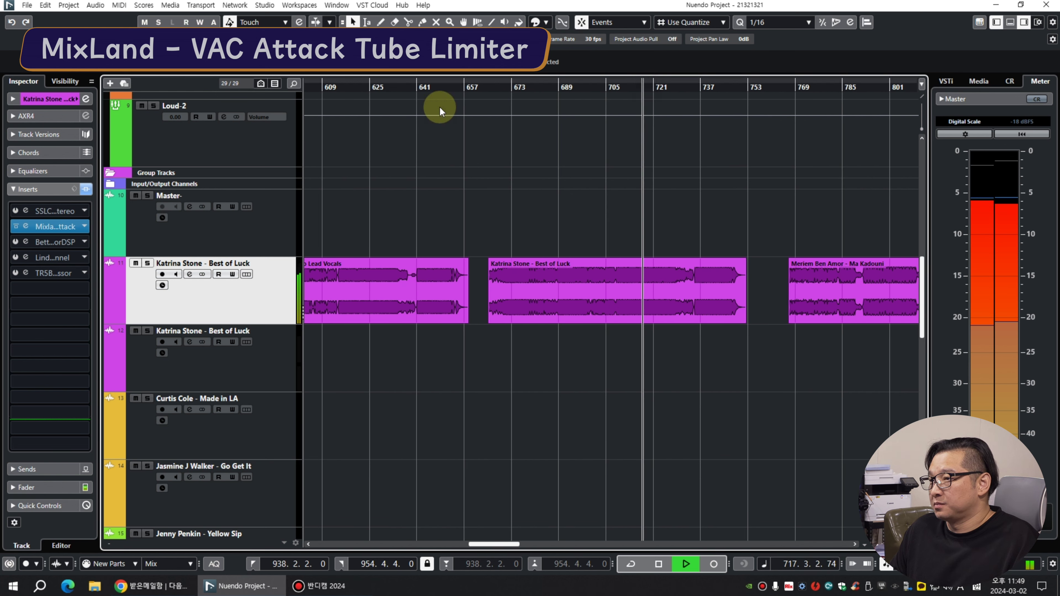
Reopen the Vac Attack and compare the Best of Luck passage with the effect bypassed and active.
key("g")
left_click(26, 226)
left_click_drag(449, 94, 413, 115)
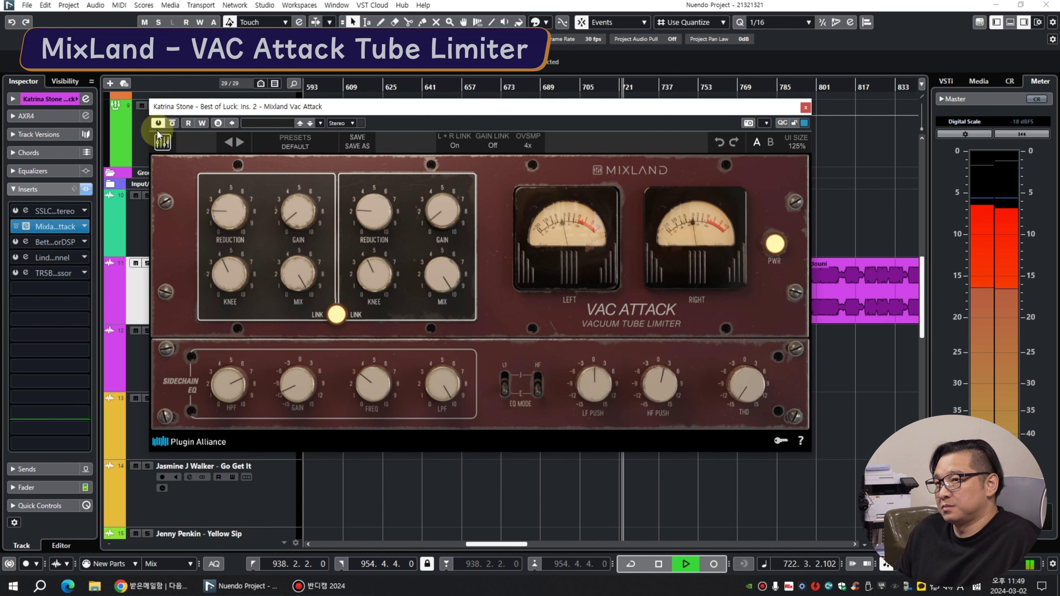
left_click(173, 123)
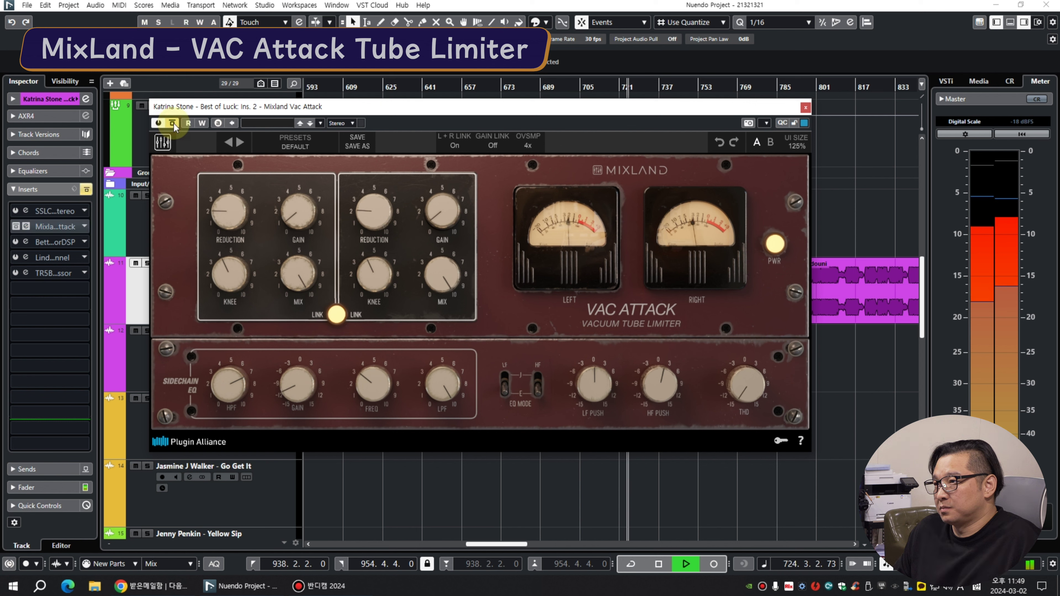
left_click(173, 124)
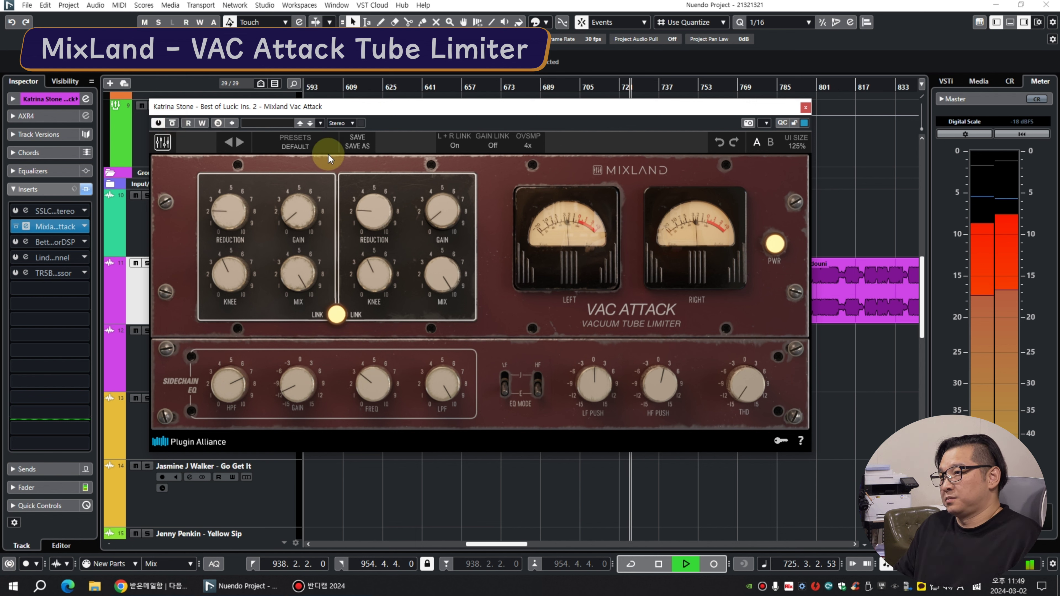